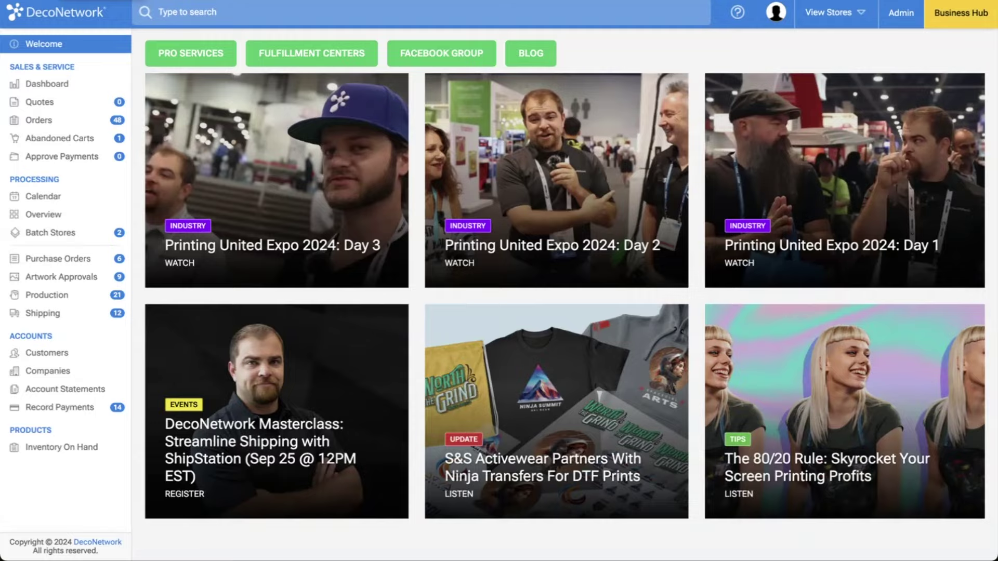
- Create a new quote for the chosen customer and add a 5000 Heavy Cotton tee line item
click(53, 103)
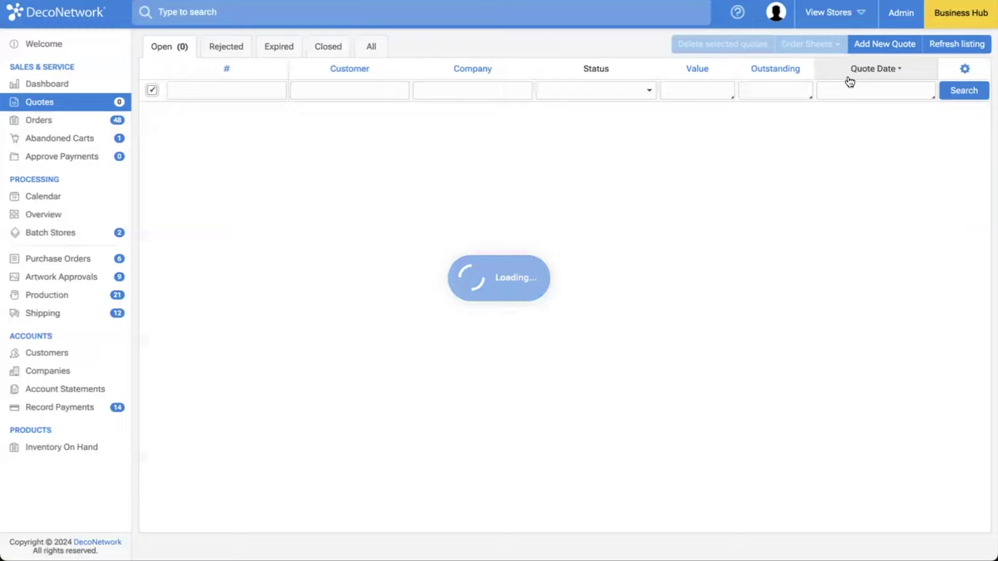
click(884, 44)
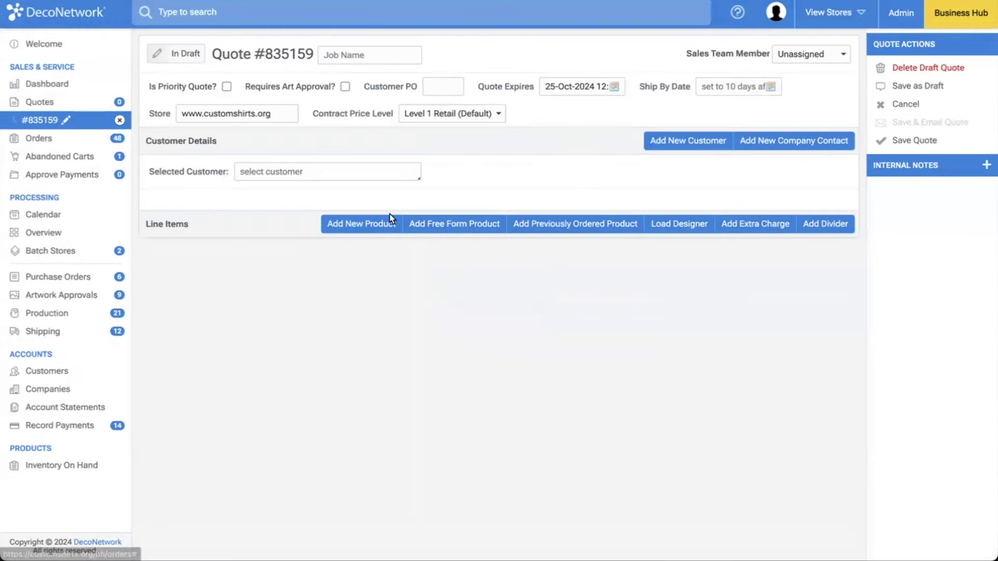
click(302, 175)
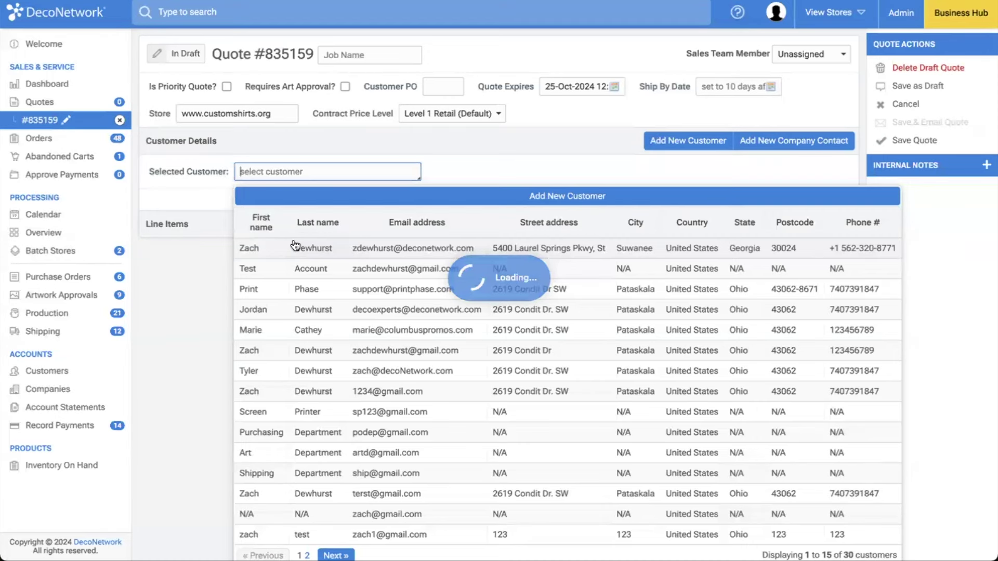
click(318, 249)
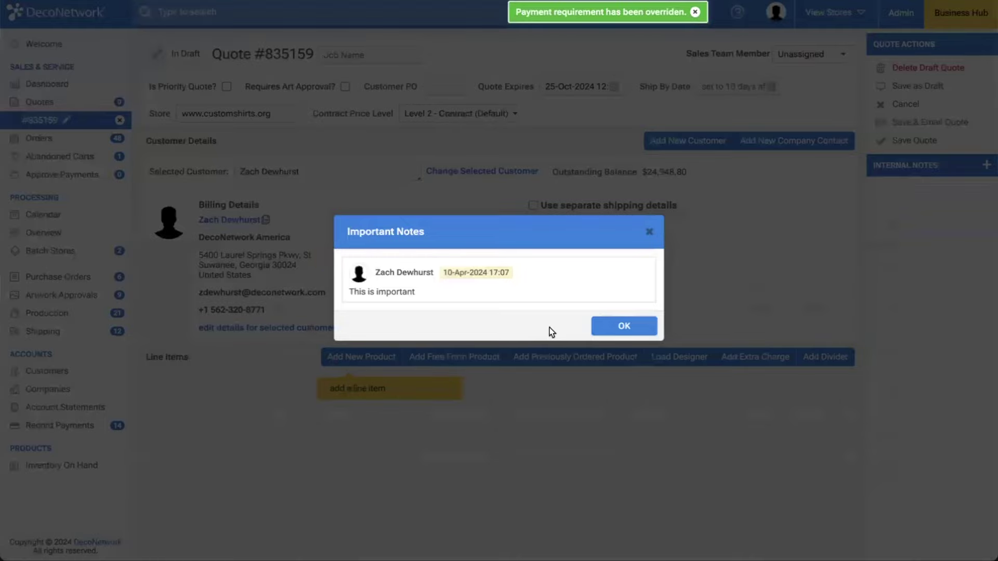
click(624, 325)
click(363, 356)
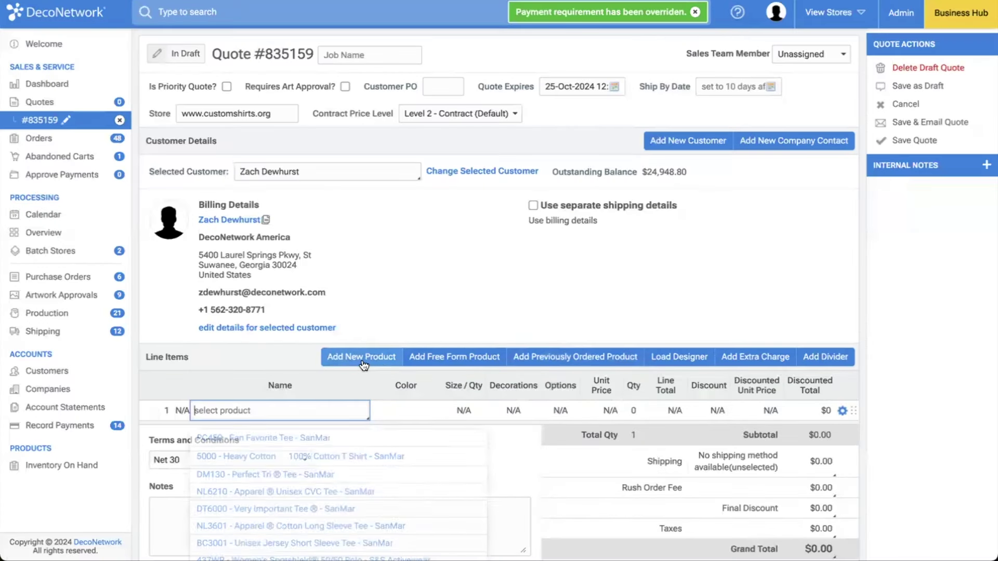
click(278, 461)
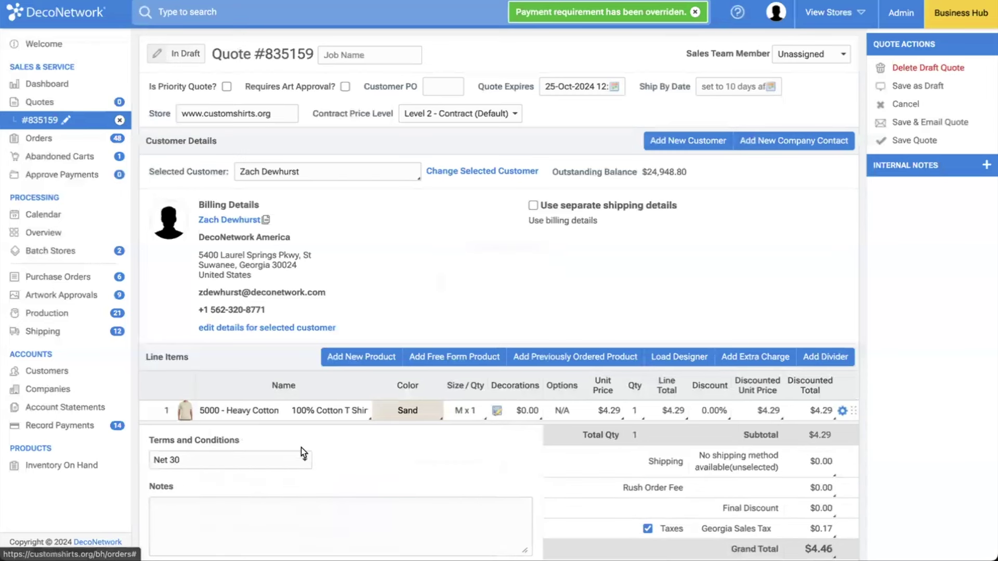
scroll(301, 448, down, 2)
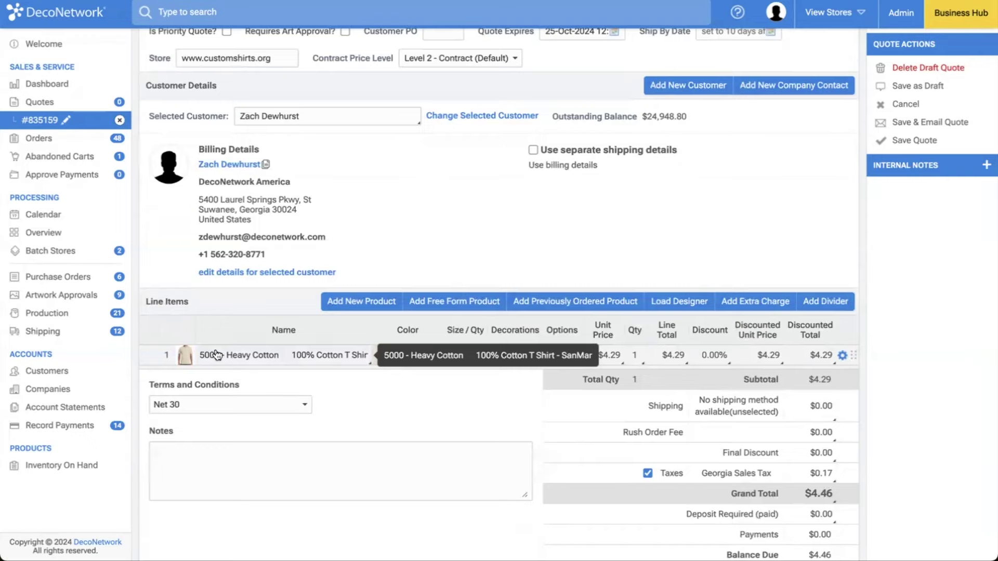
- Add ShipStation as a live shipping carrier and select its existing API key value
click(751, 416)
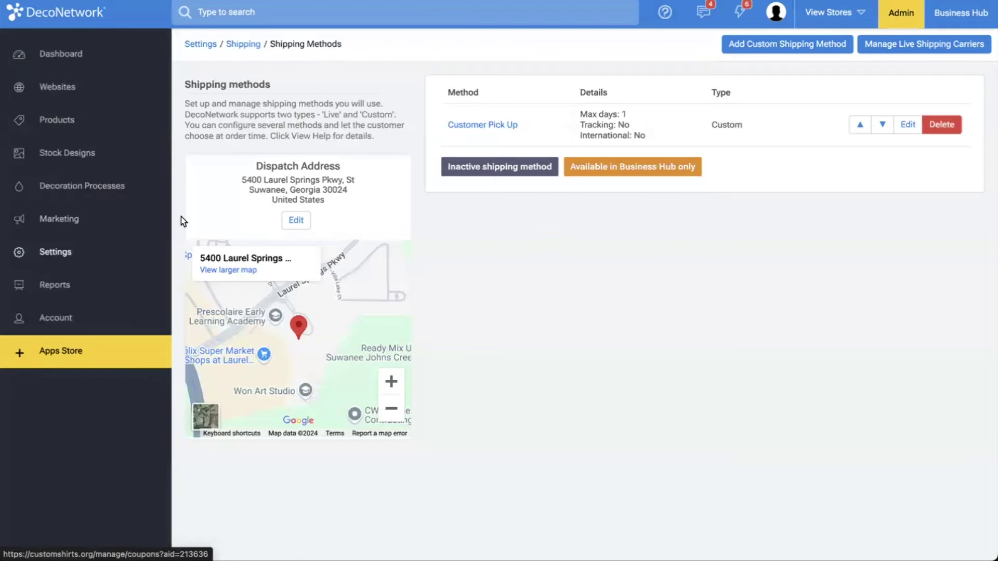
click(108, 150)
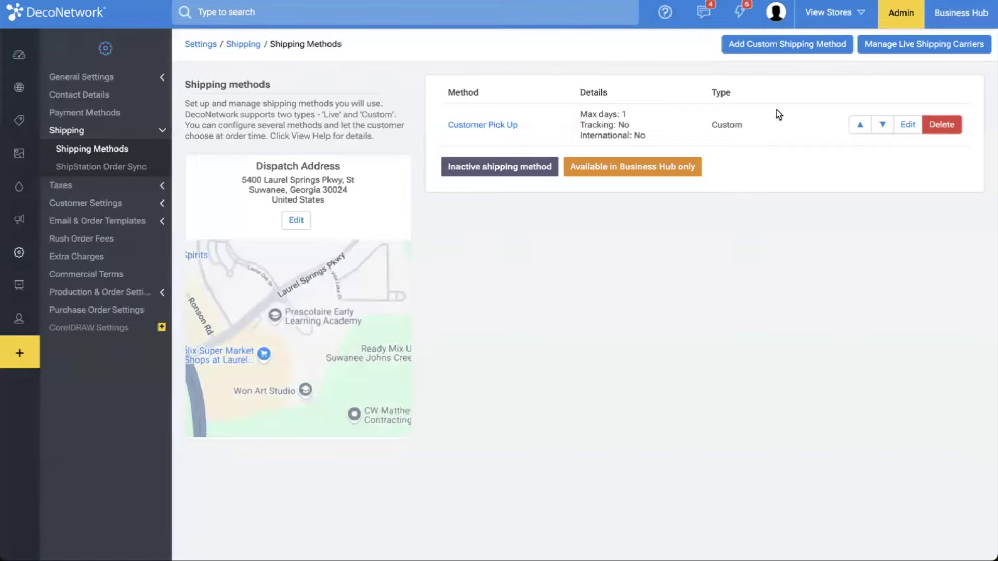
click(890, 53)
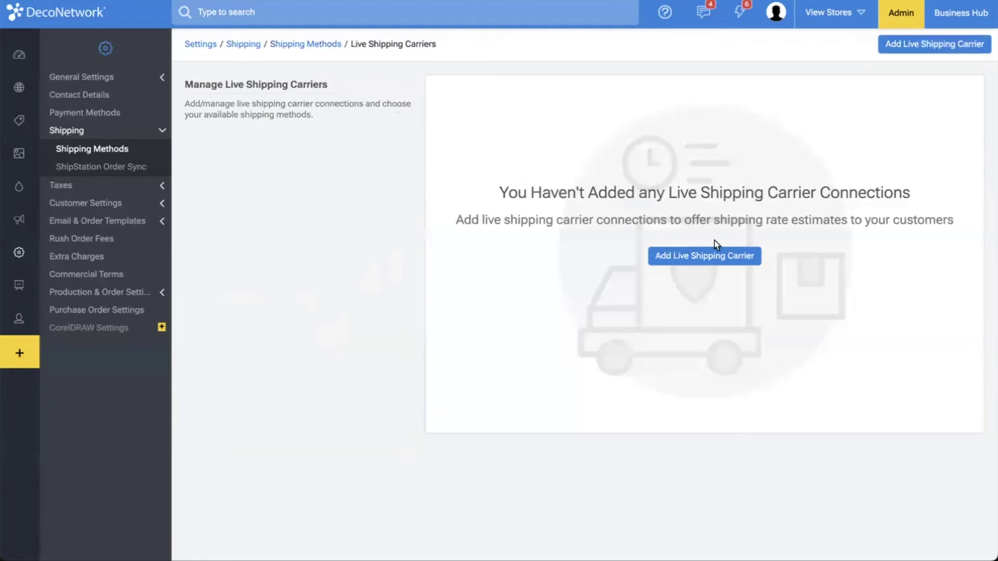
click(709, 252)
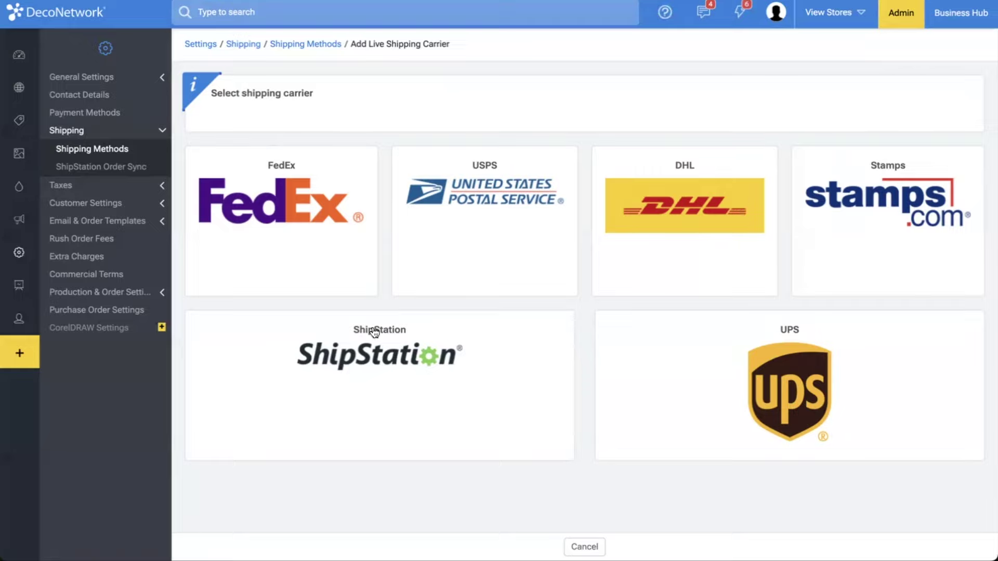
click(370, 350)
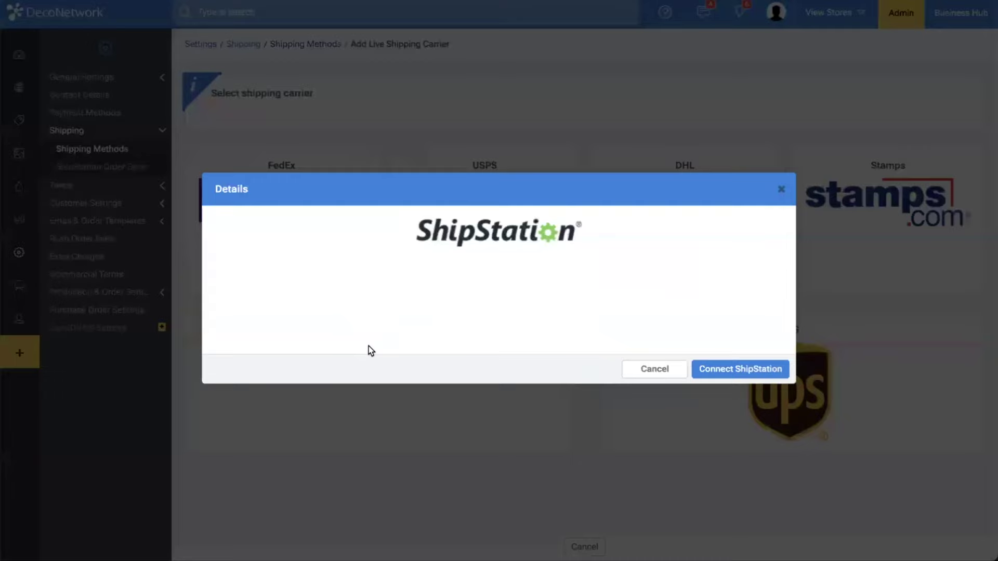
click(733, 369)
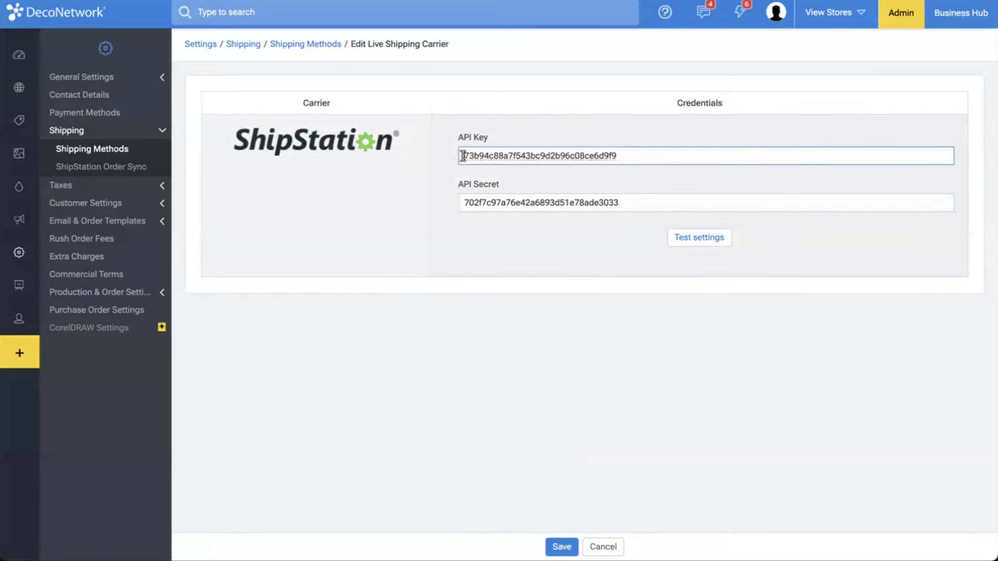
triple_click(704, 158)
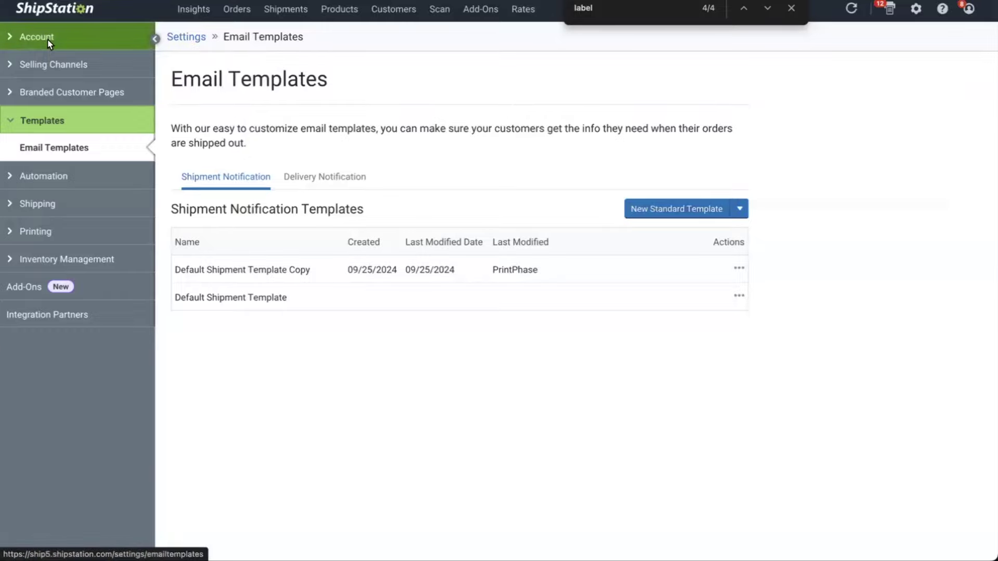
- Generate a new ShipStation API key and secret from Account > API Settings
click(26, 36)
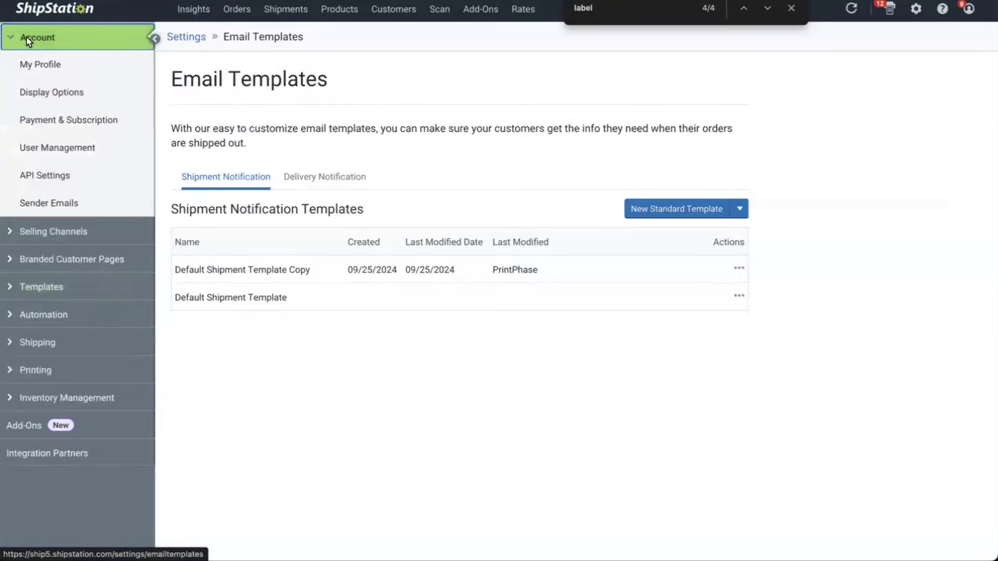
click(51, 68)
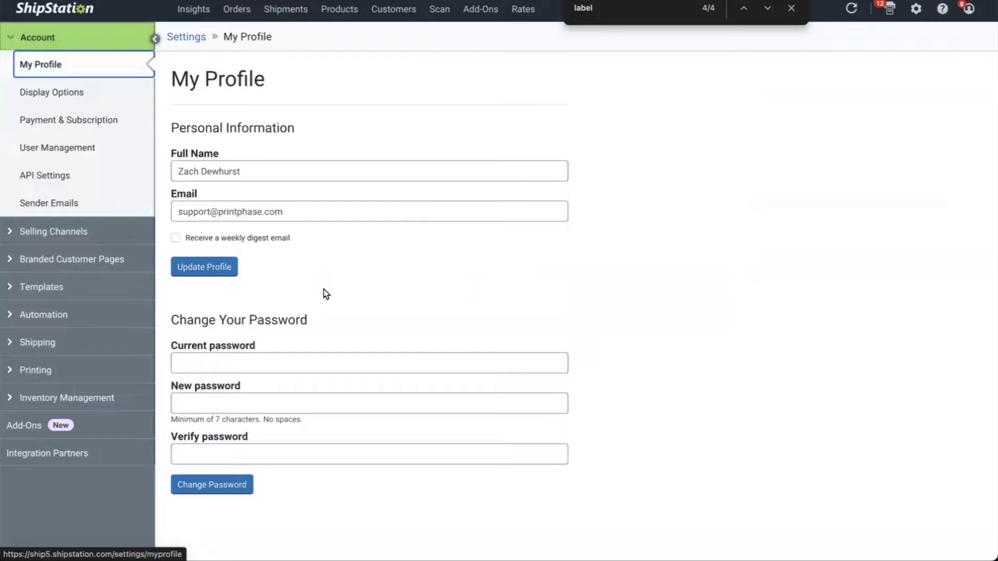
click(44, 39)
click(44, 38)
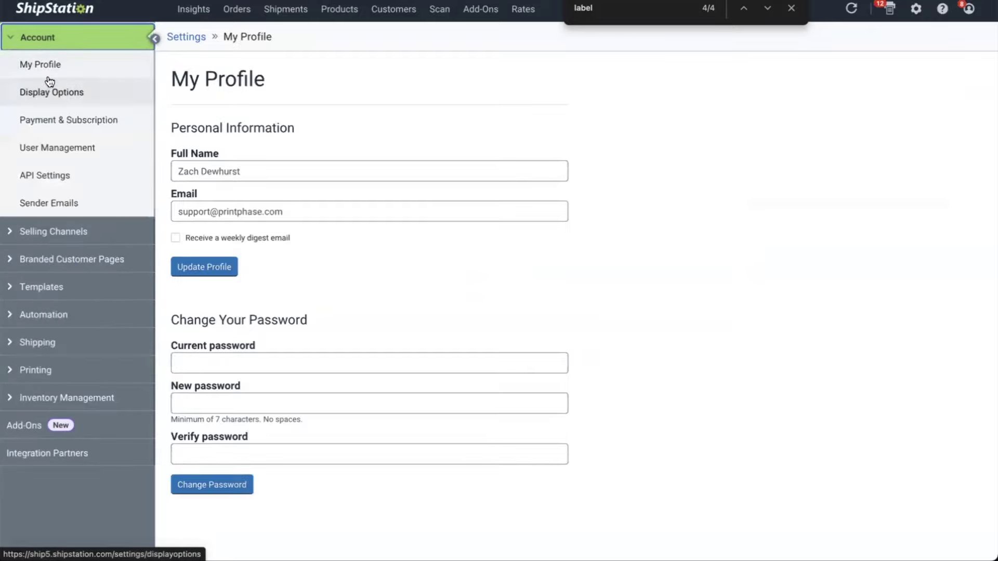
click(916, 9)
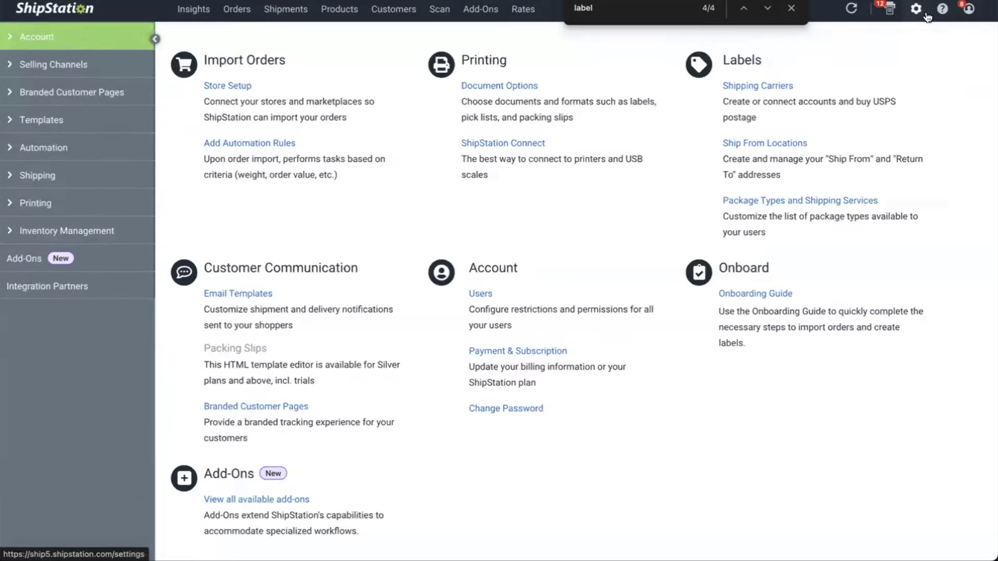
click(30, 41)
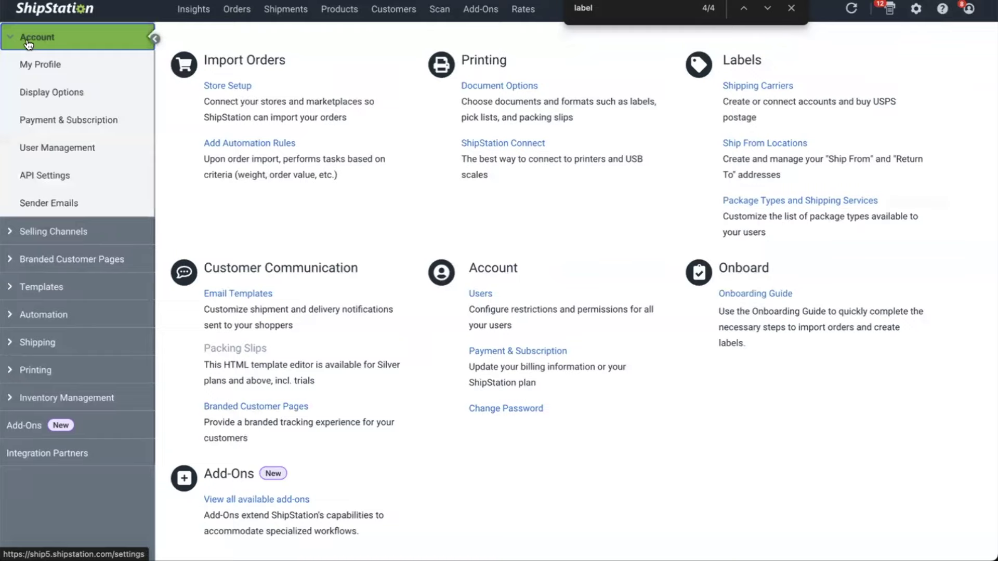
click(42, 70)
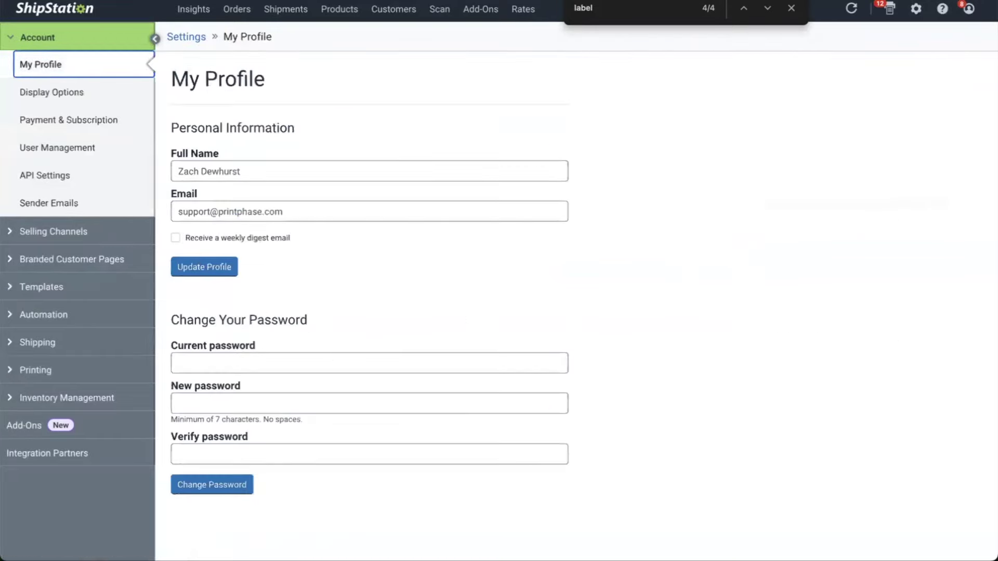
click(70, 95)
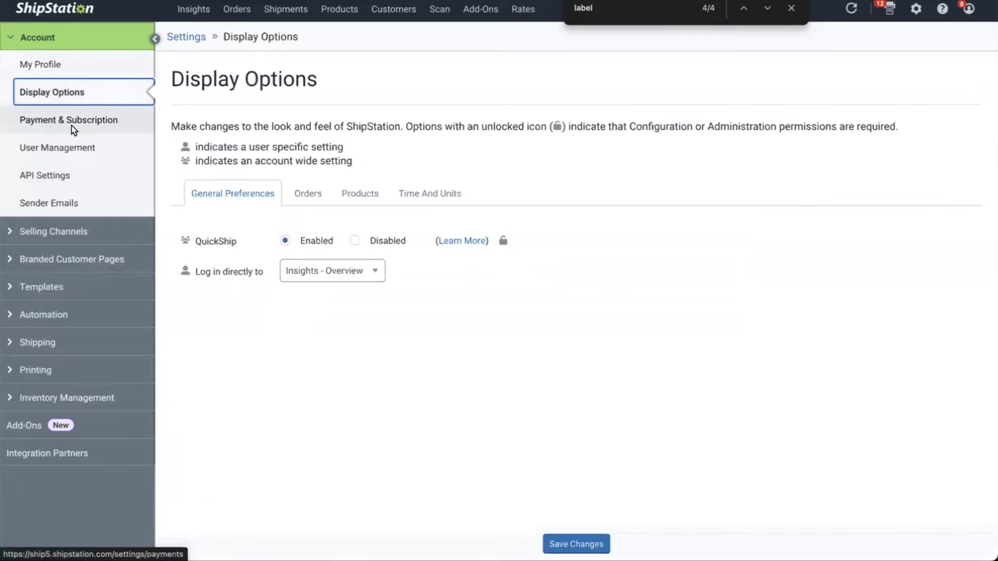
click(59, 185)
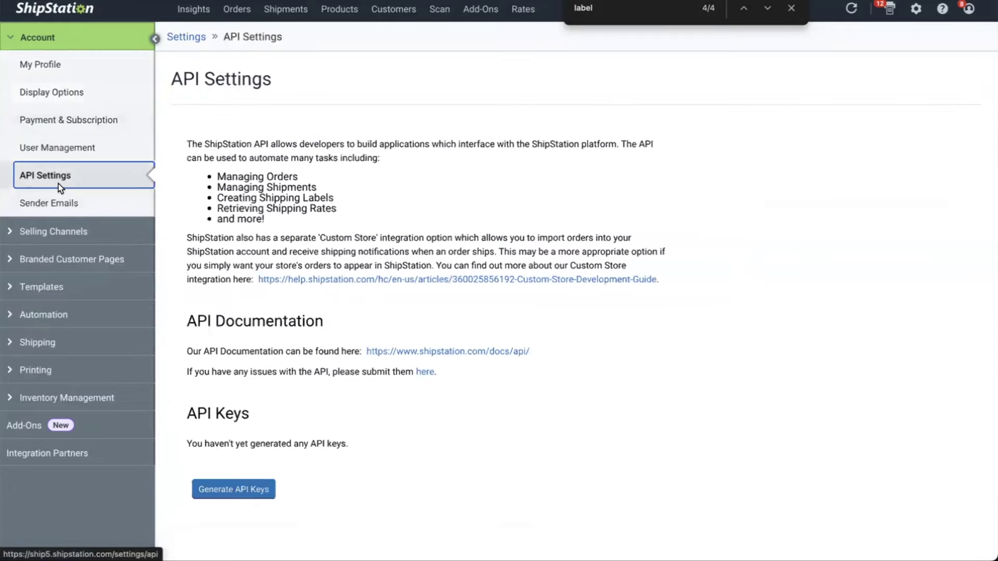
click(224, 497)
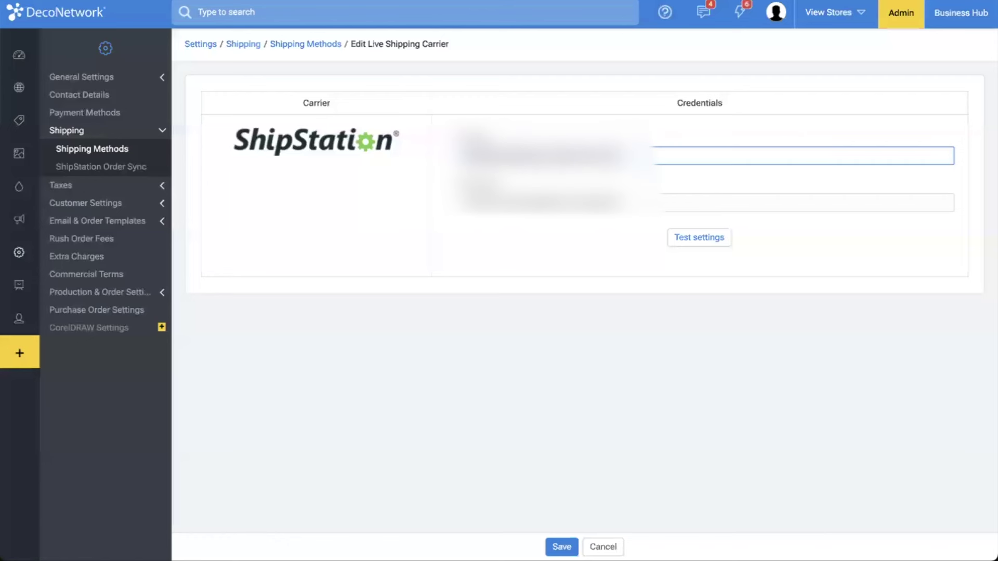
- Test the ShipStation API credentials and save the connection
key(Tab)
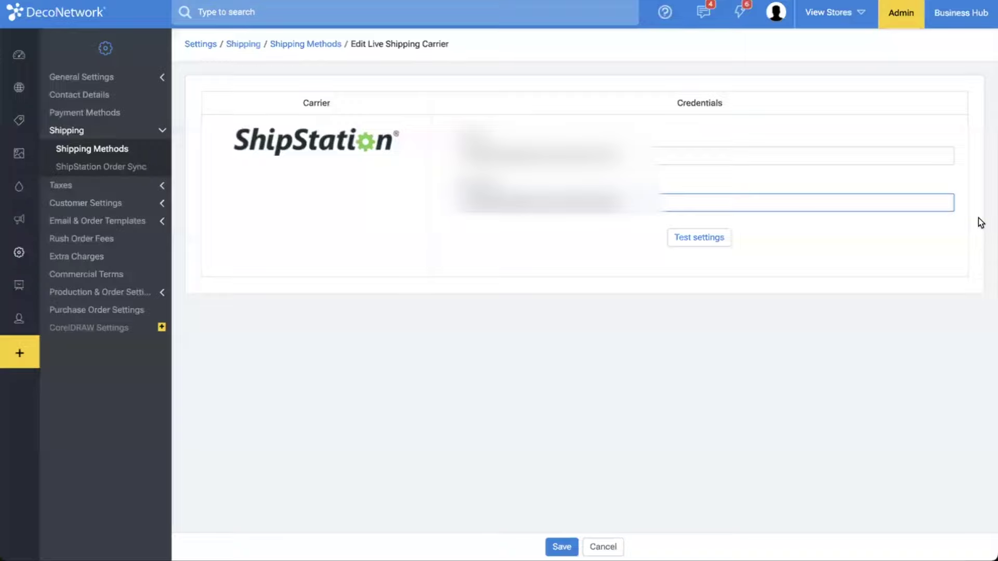
click(708, 238)
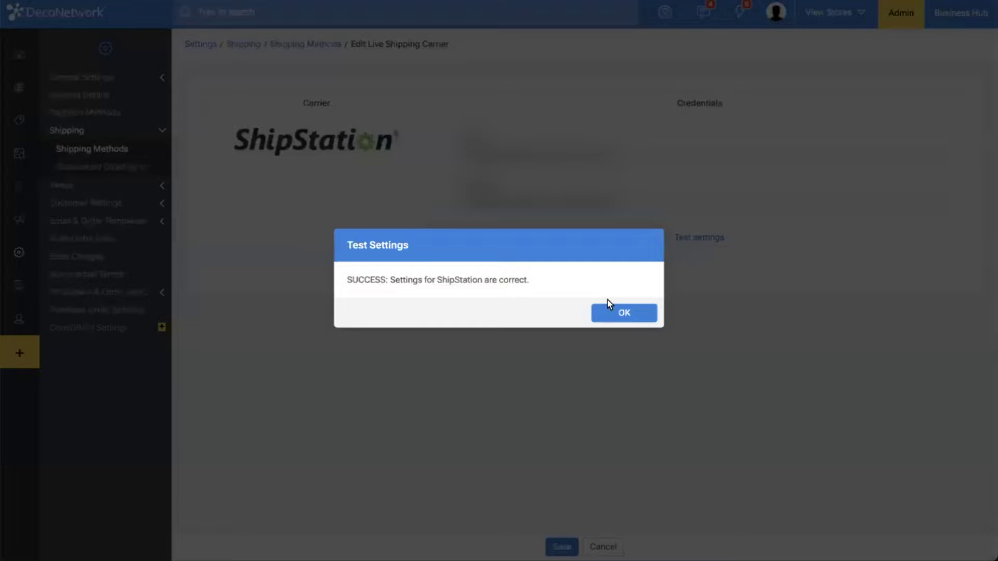
click(622, 317)
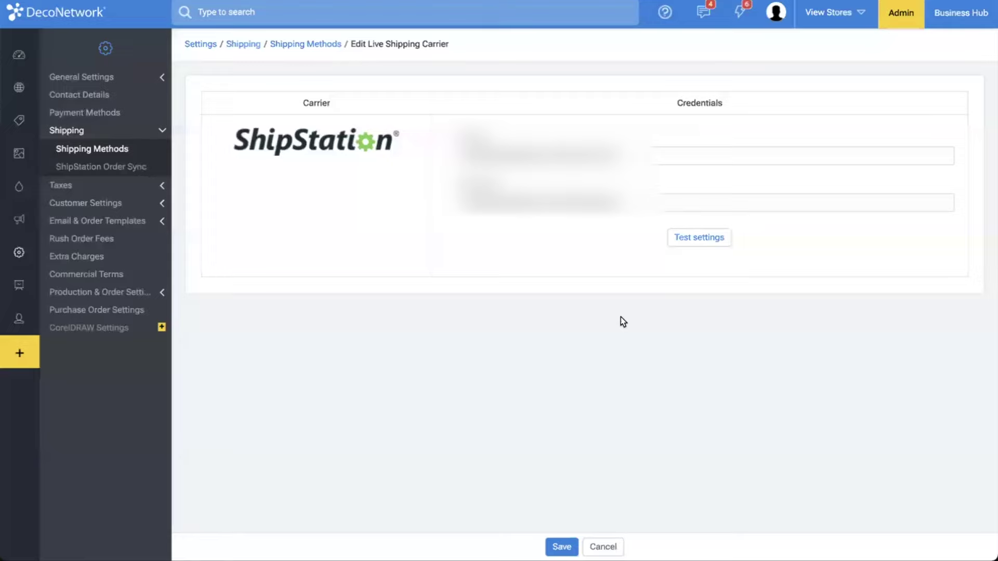
click(561, 546)
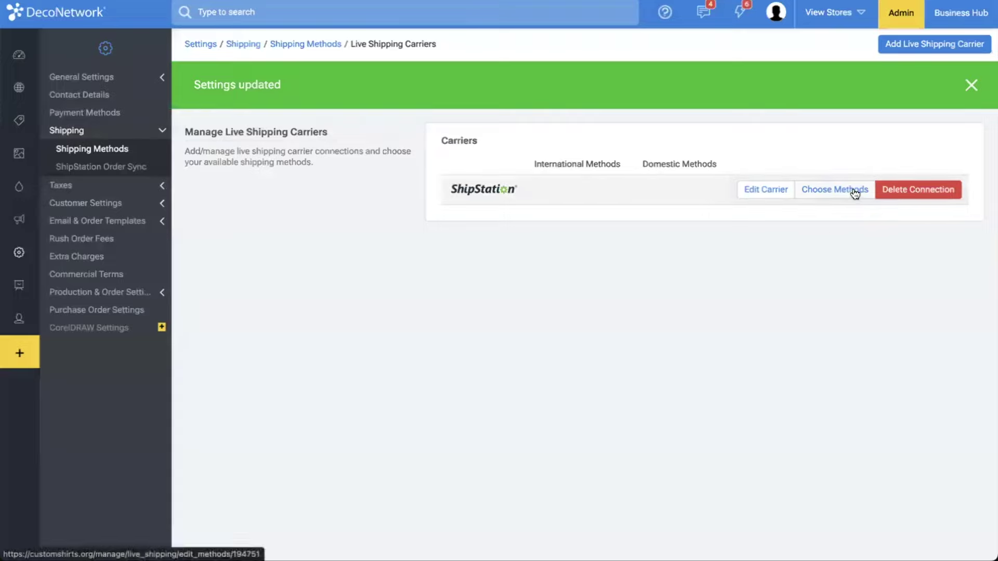
- Enable UPS Ground, USPS First Class Mail, USPS Priority Mail and UPS Next Day Air, then save
click(837, 190)
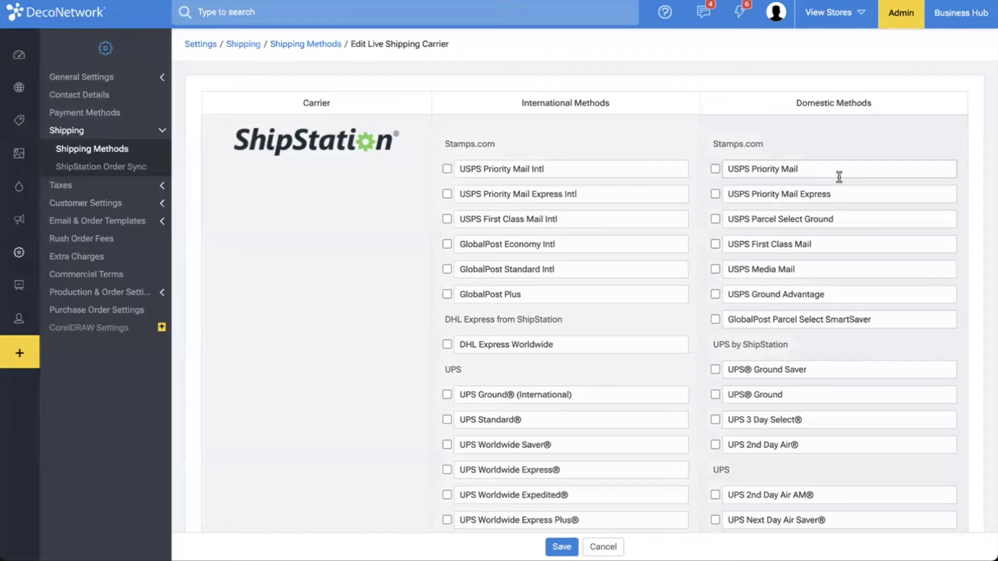
click(714, 396)
scroll(718, 161, down, 2)
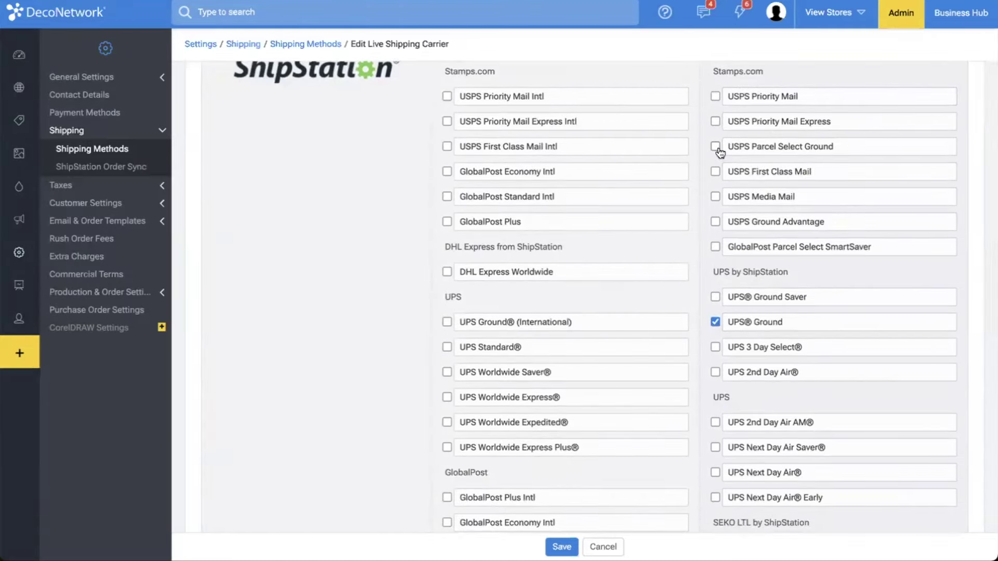
click(715, 171)
click(716, 97)
scroll(811, 257, down, 2)
scroll(808, 257, down, 2)
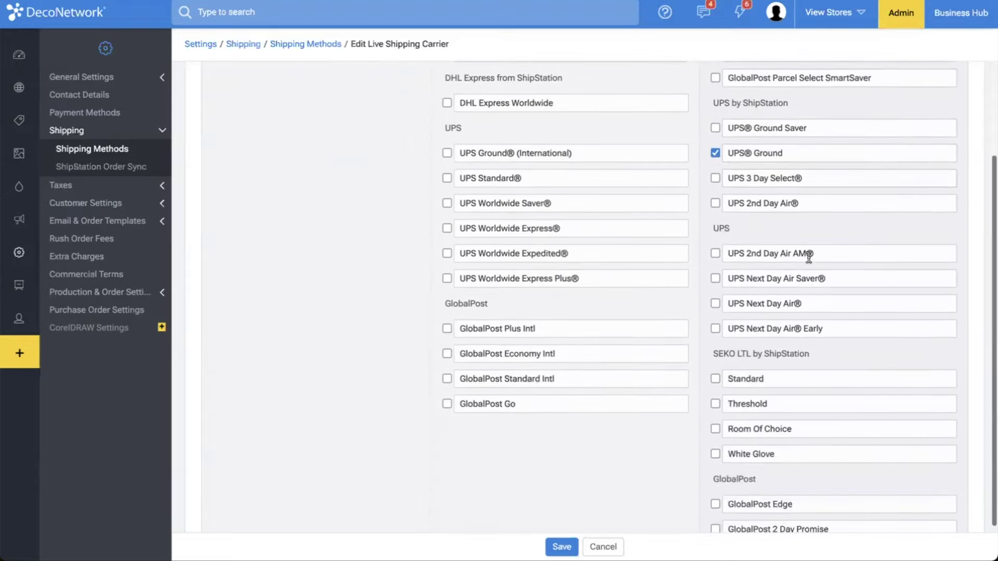
click(715, 304)
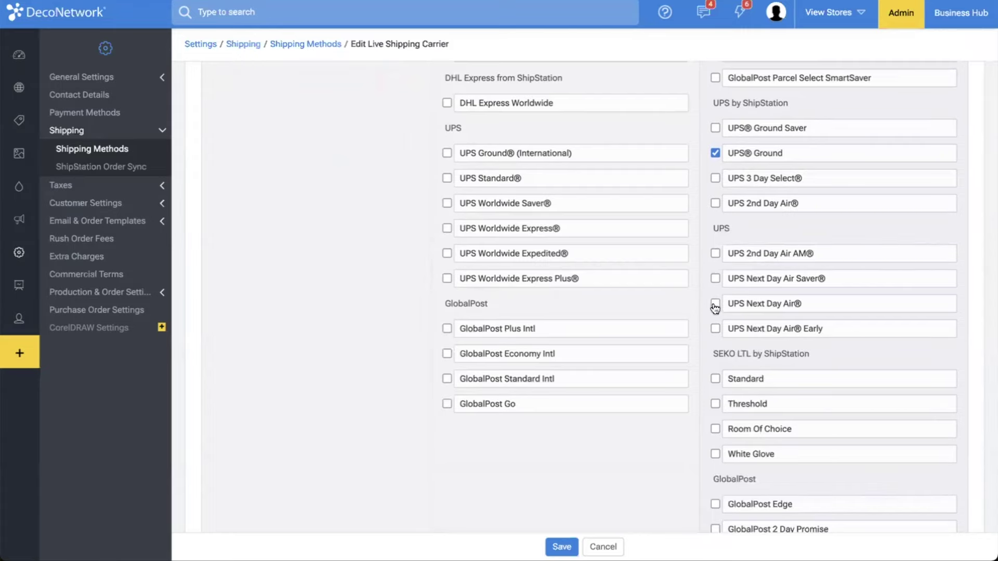
scroll(717, 267, up, 6)
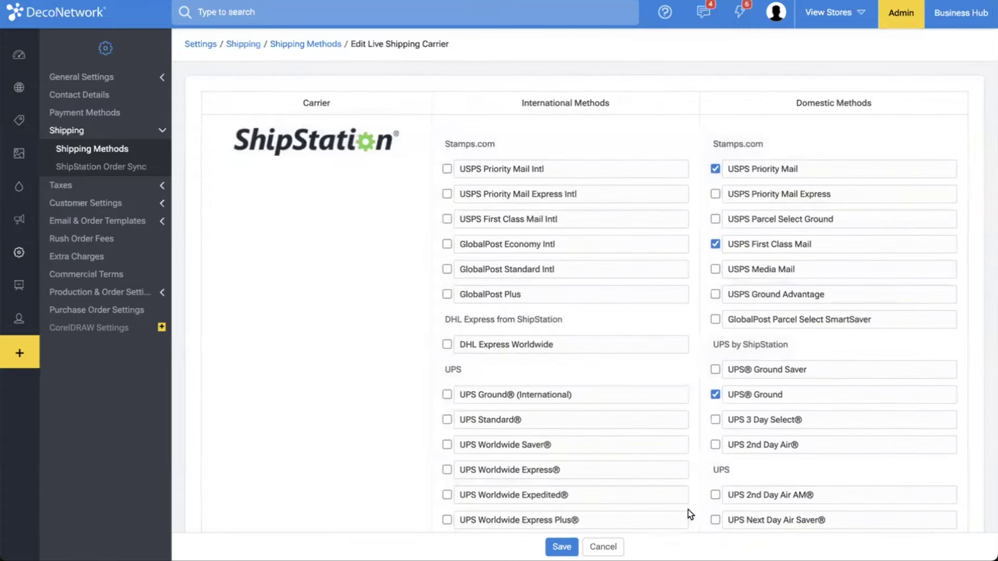
click(561, 546)
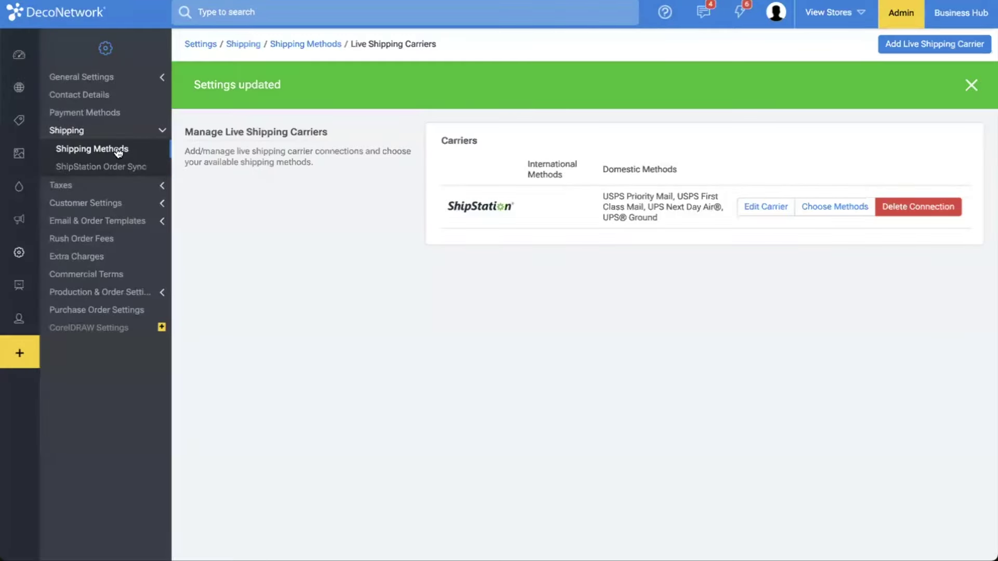
- Move USPS First Class Mail to the top of the shipping methods list and USPS Priority Mail second
click(61, 151)
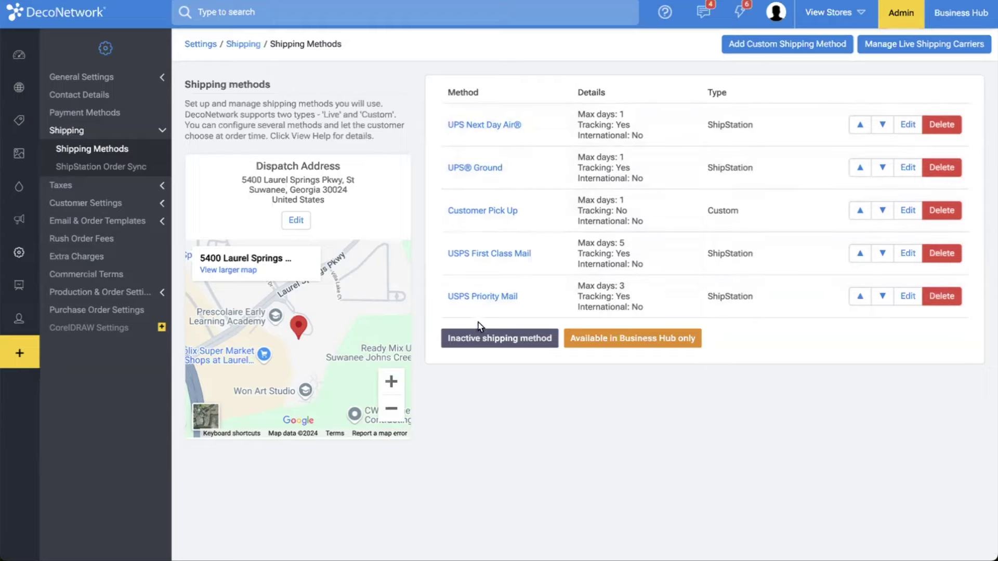
click(860, 254)
click(860, 211)
click(858, 166)
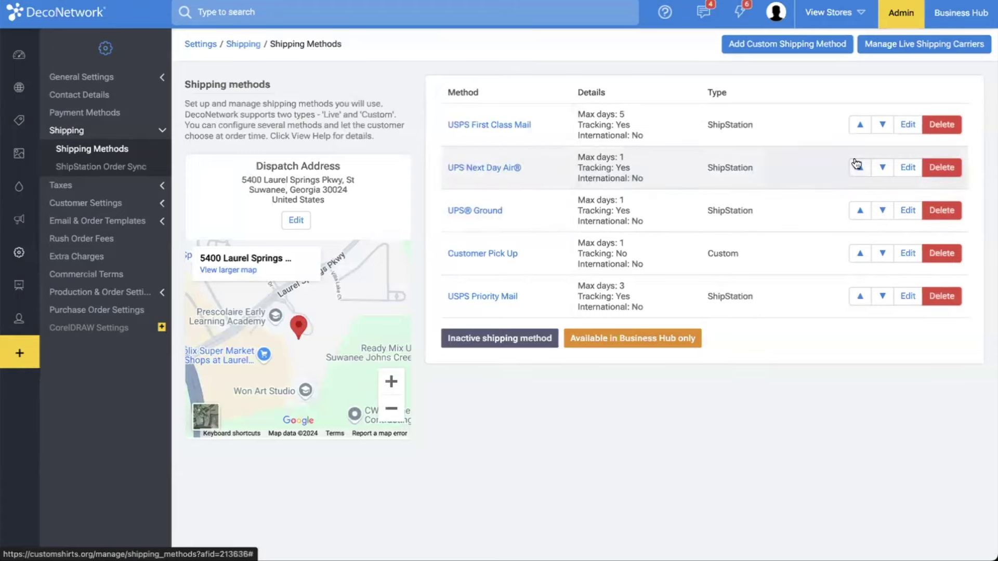
click(855, 296)
click(858, 255)
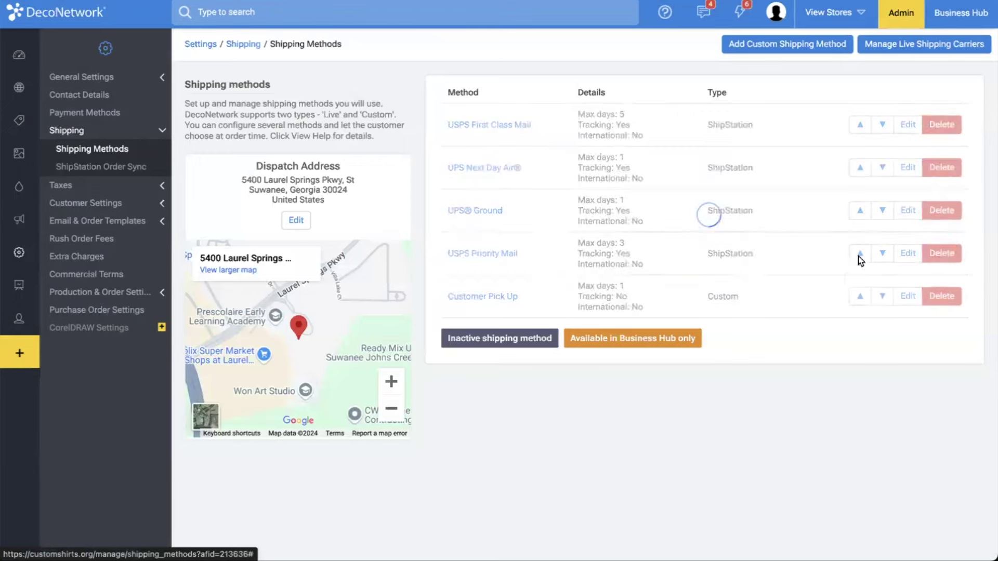
click(860, 211)
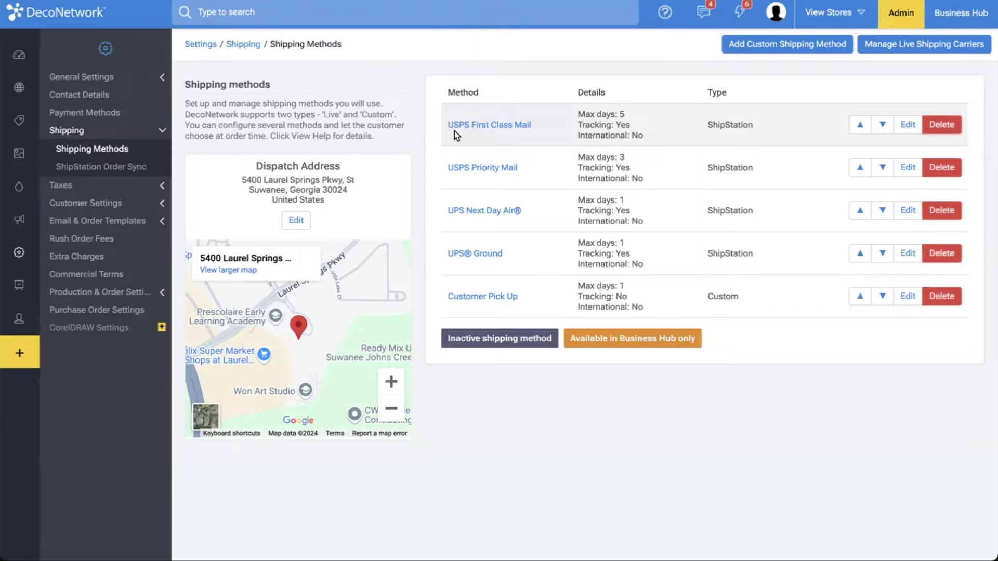
- Set USPS First Class Mail's markup percentage to 20 and save the method
click(913, 129)
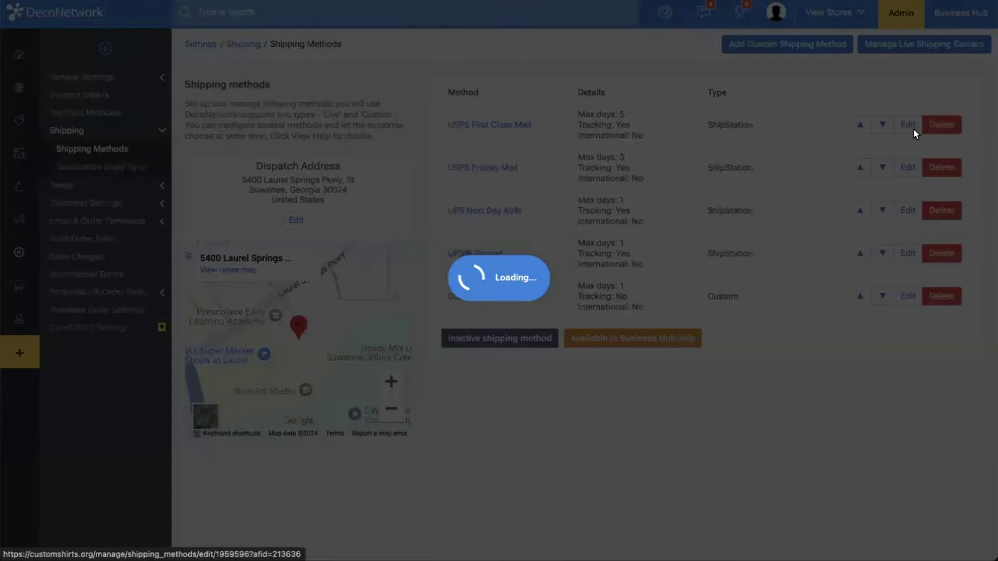
scroll(531, 388, down, 1)
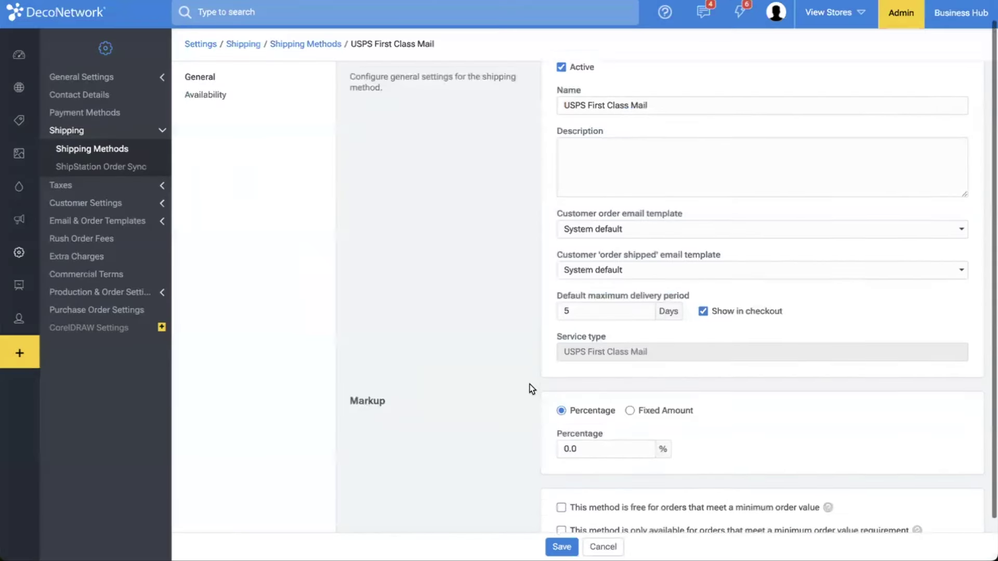
scroll(531, 387, down, 1)
click(604, 301)
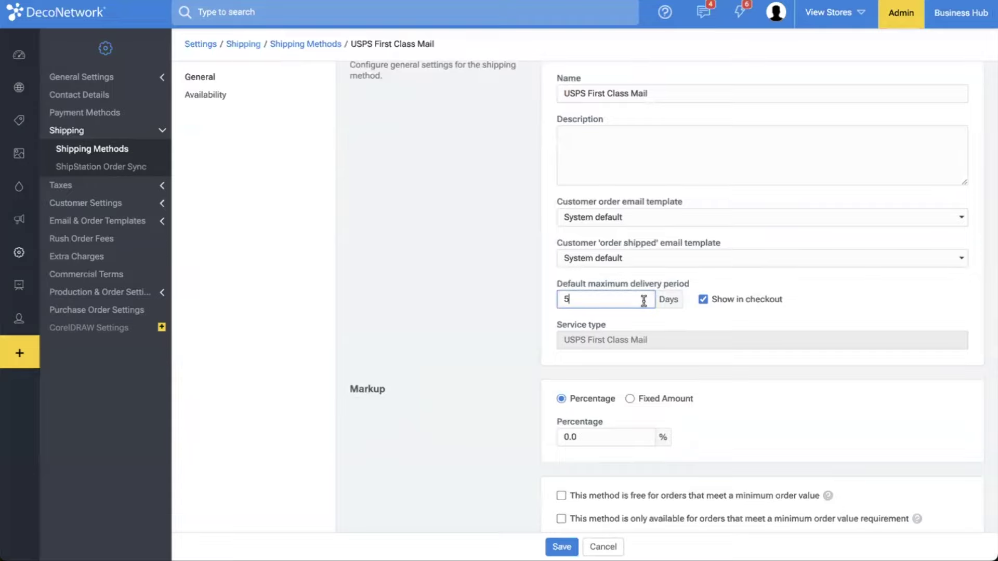
scroll(676, 304, down, 2)
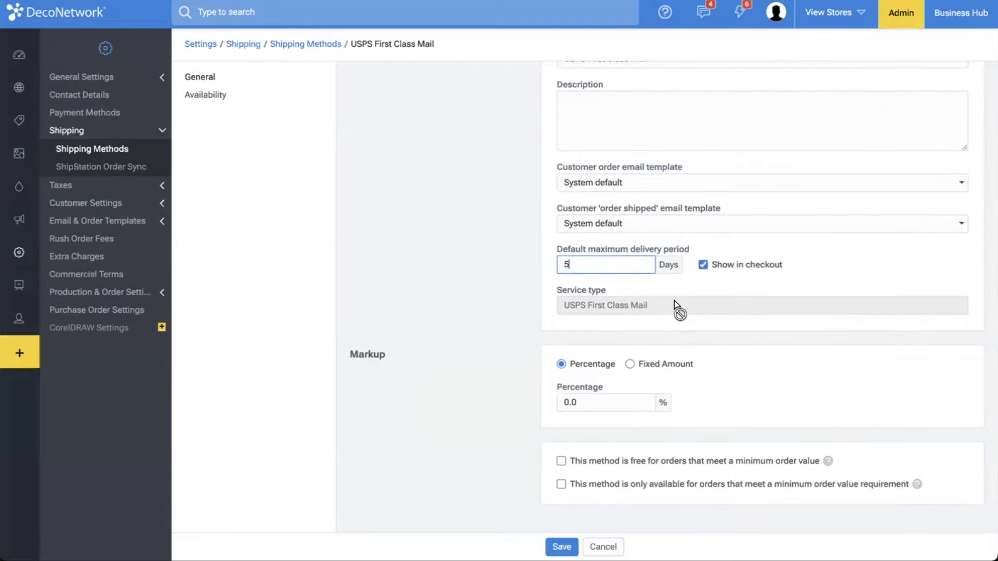
click(623, 400)
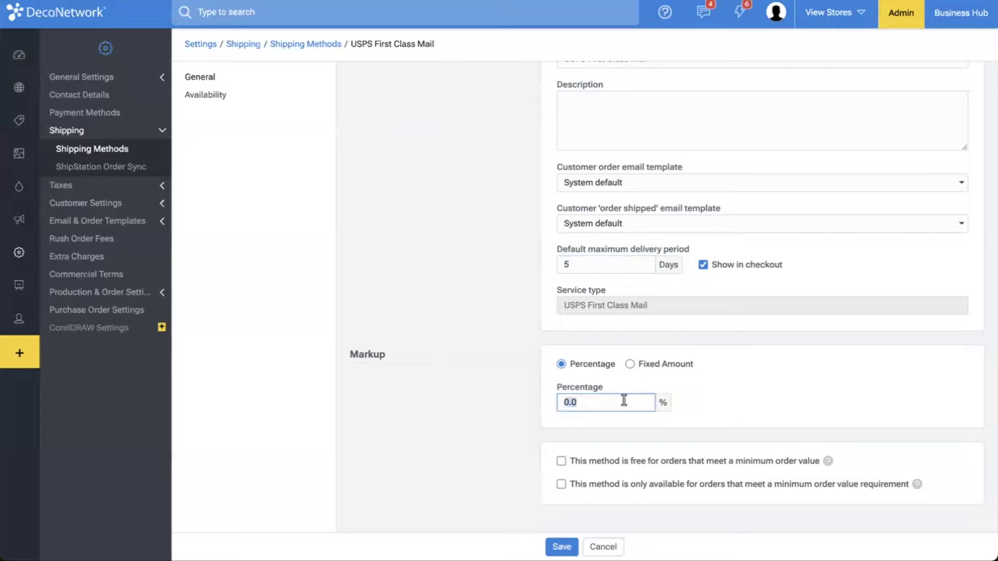
text(10)
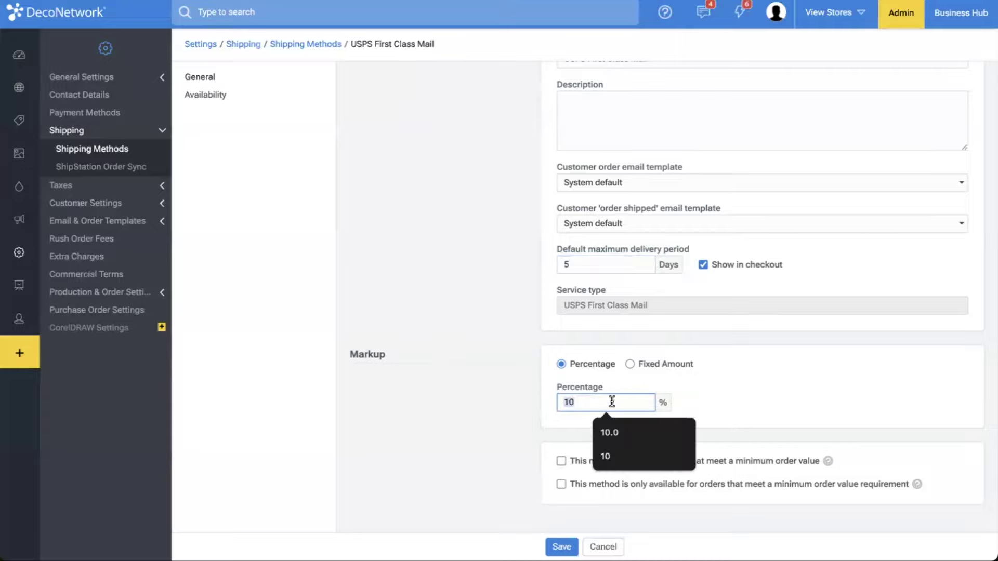
text(20)
click(808, 363)
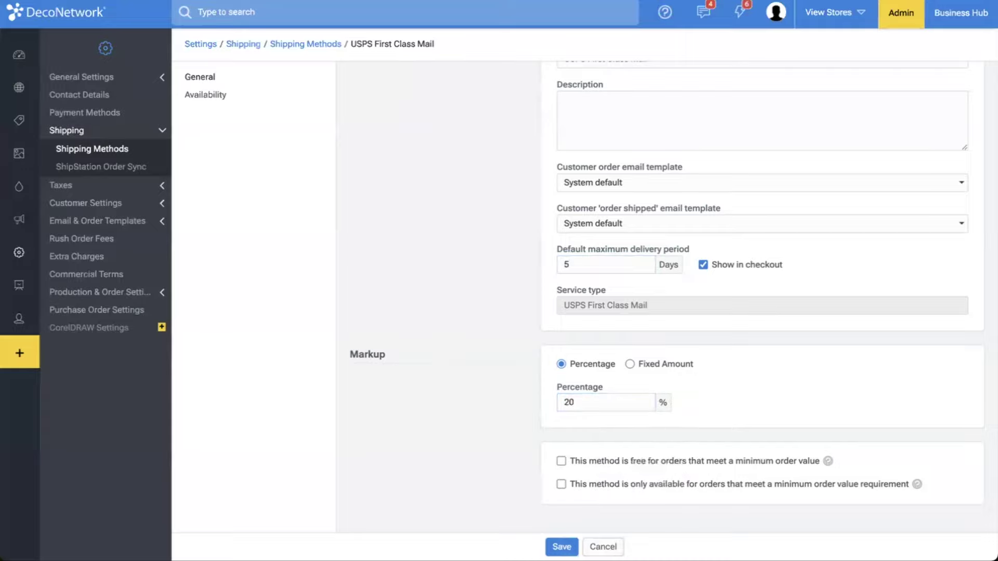
click(562, 546)
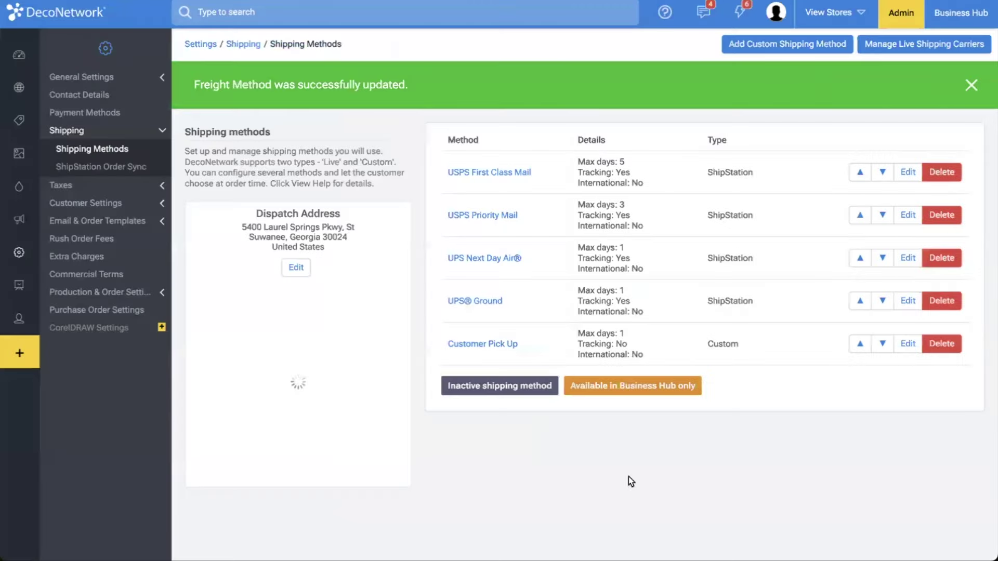
- Change USPS Priority Mail's markup to 20% and save, then view UPS Next Day Air's availability settings
click(501, 217)
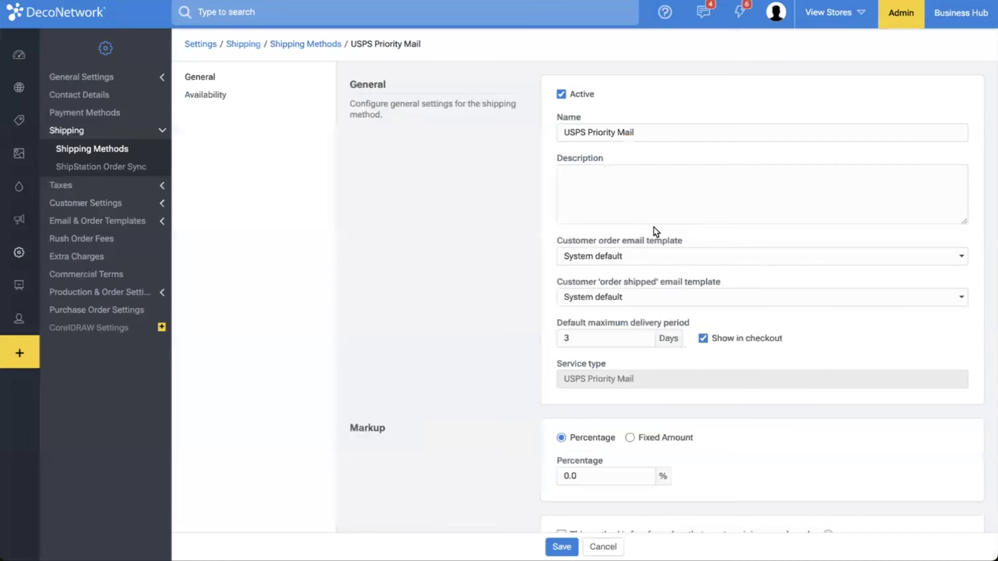
scroll(626, 350, down, 2)
click(603, 296)
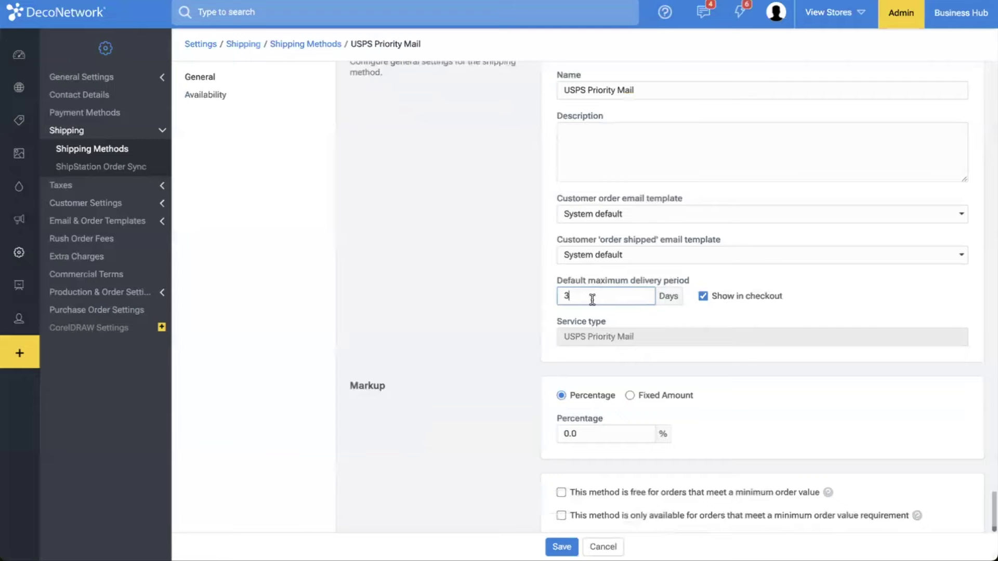
click(562, 434)
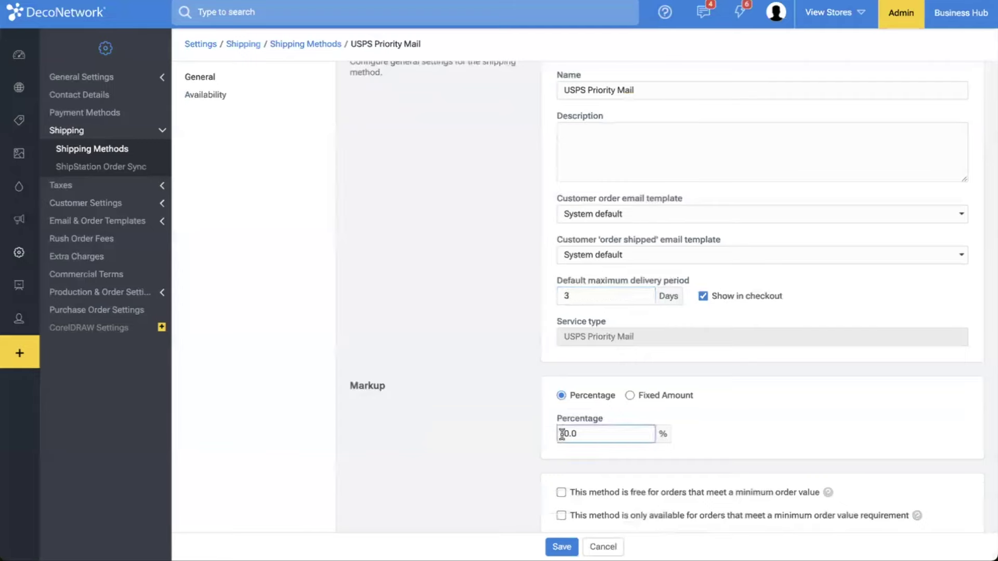
key(Delete)
text(2)
click(562, 547)
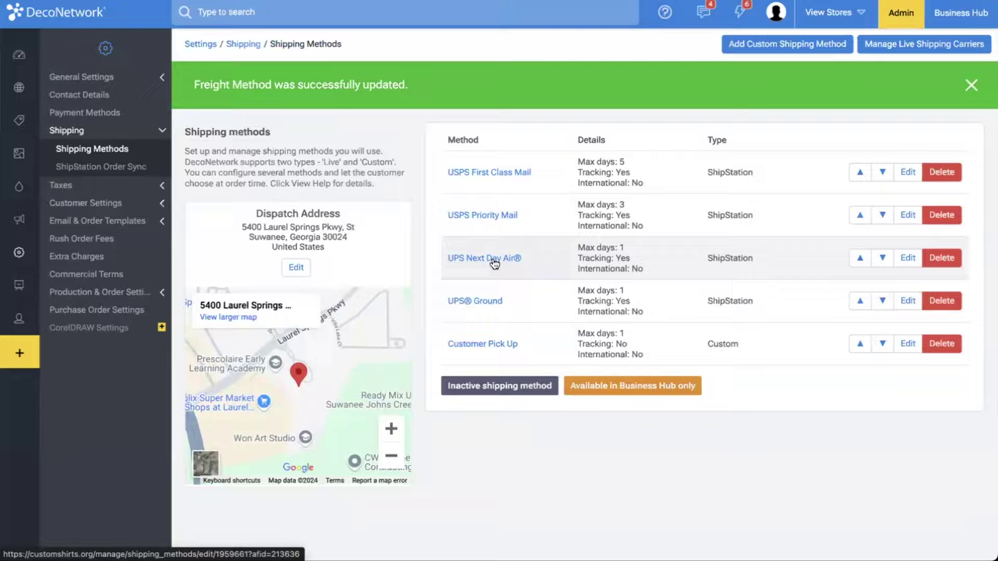
click(494, 260)
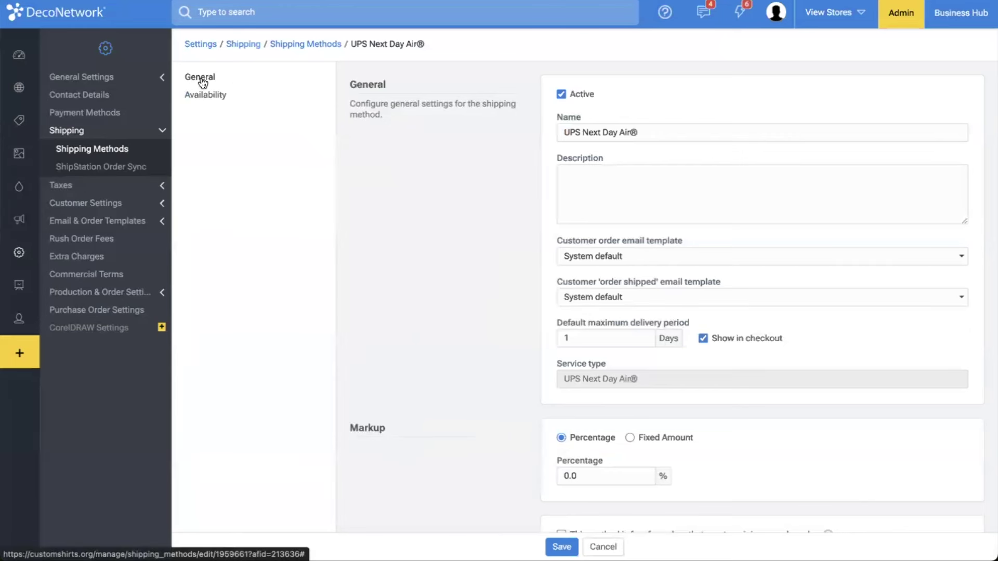
click(203, 94)
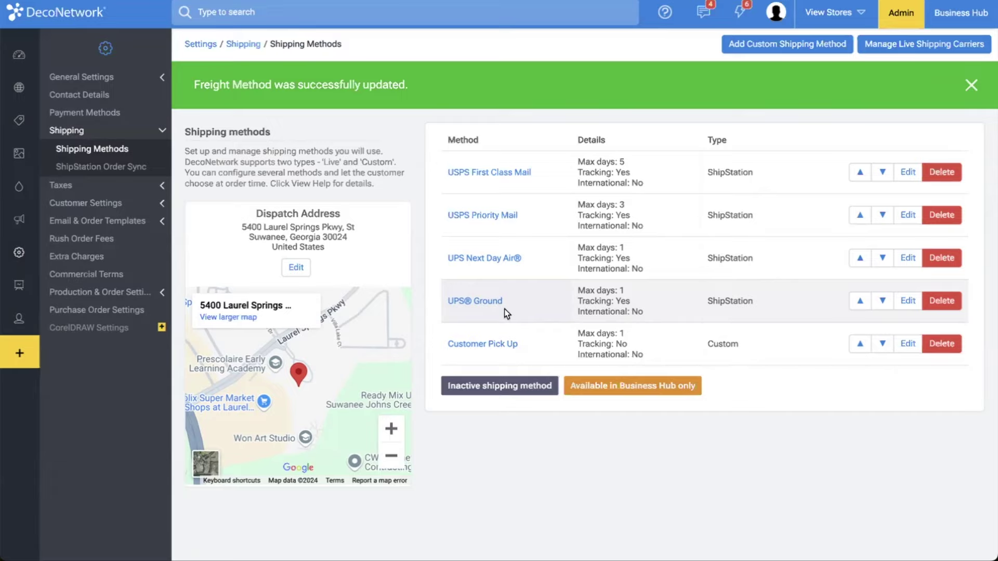
- Give UPS Ground a 5-day delivery period, 20% markup and free shipping on orders from 200
click(477, 303)
double_click(603, 335)
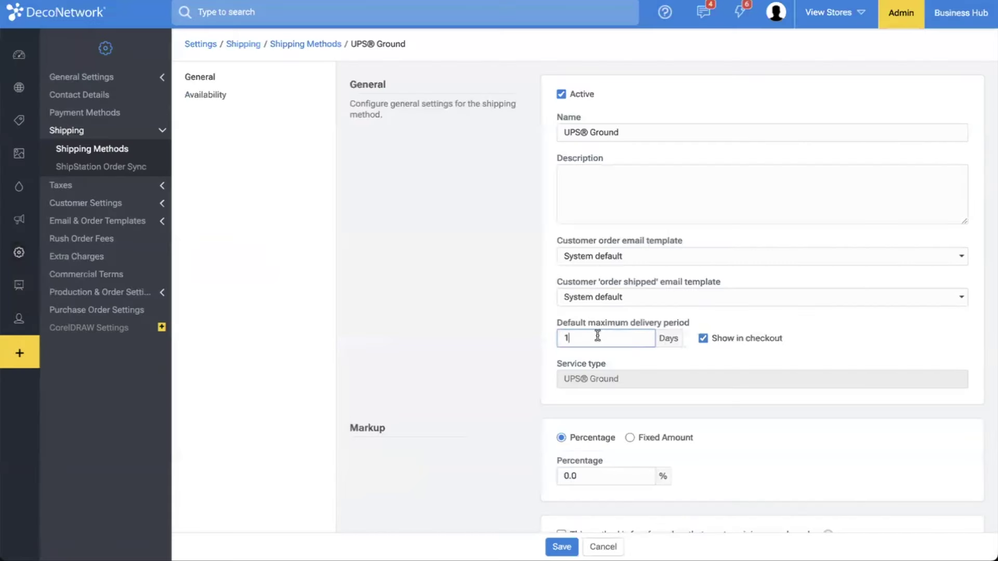
text(5)
scroll(655, 411, down, 2)
click(565, 405)
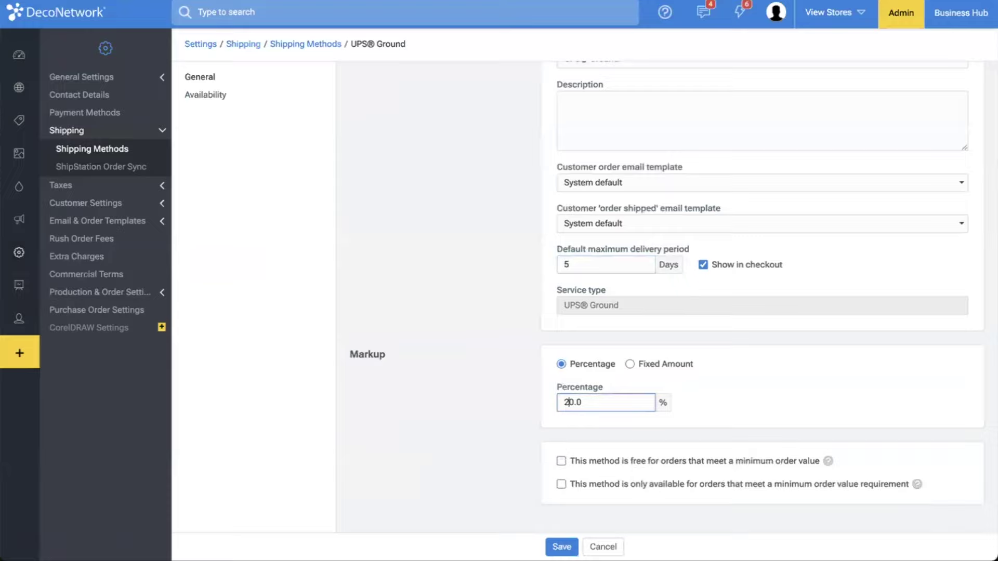
text(2)
click(617, 465)
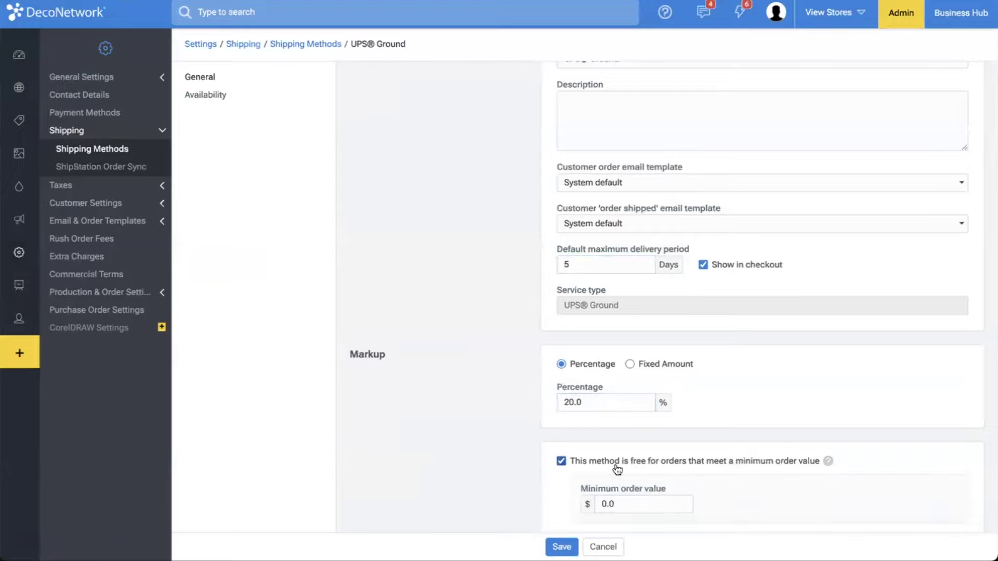
click(603, 504)
text(20)
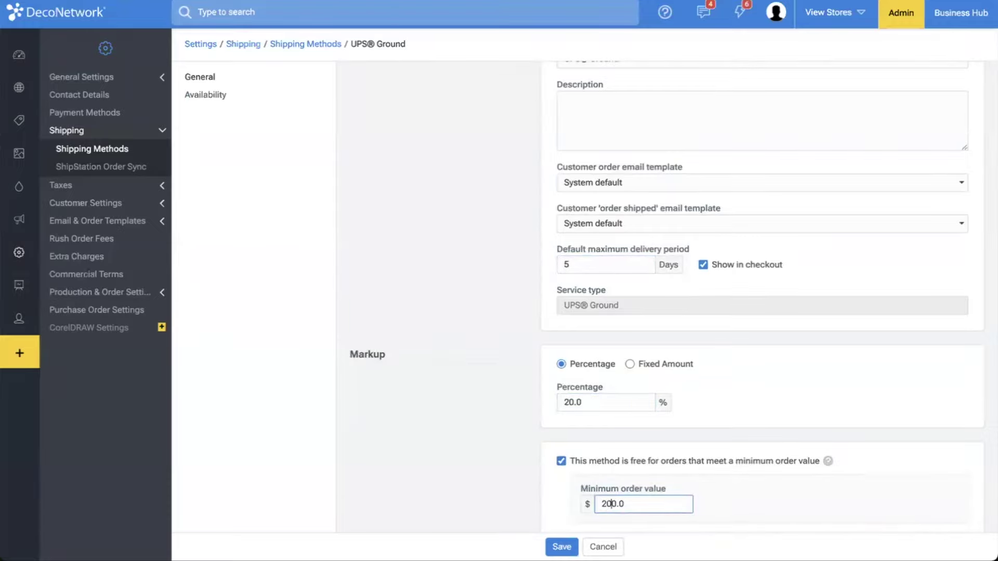
- Set UPS Ground's minimum order amount to 100 and save the method
scroll(705, 502, down, 1)
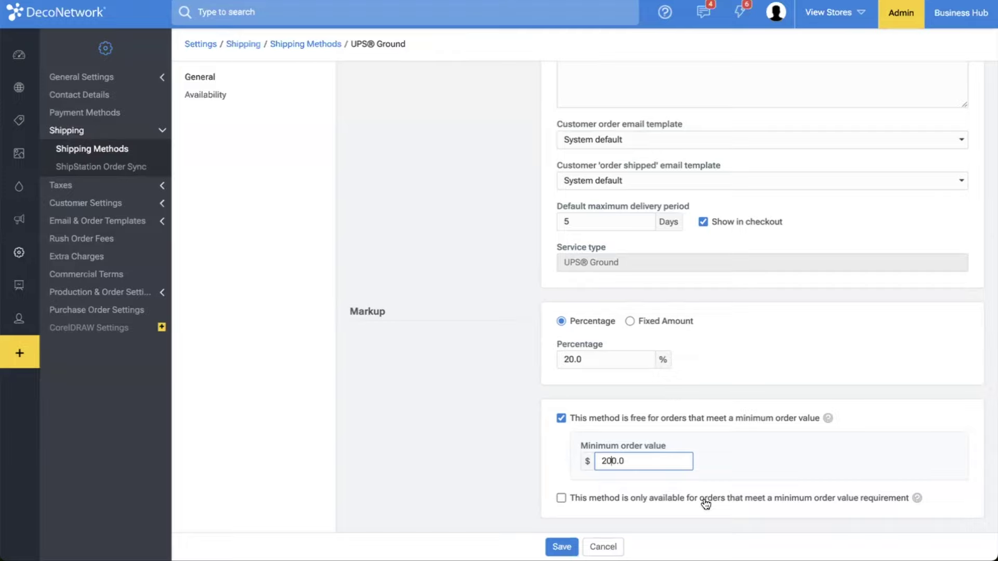
click(705, 500)
scroll(705, 504, down, 2)
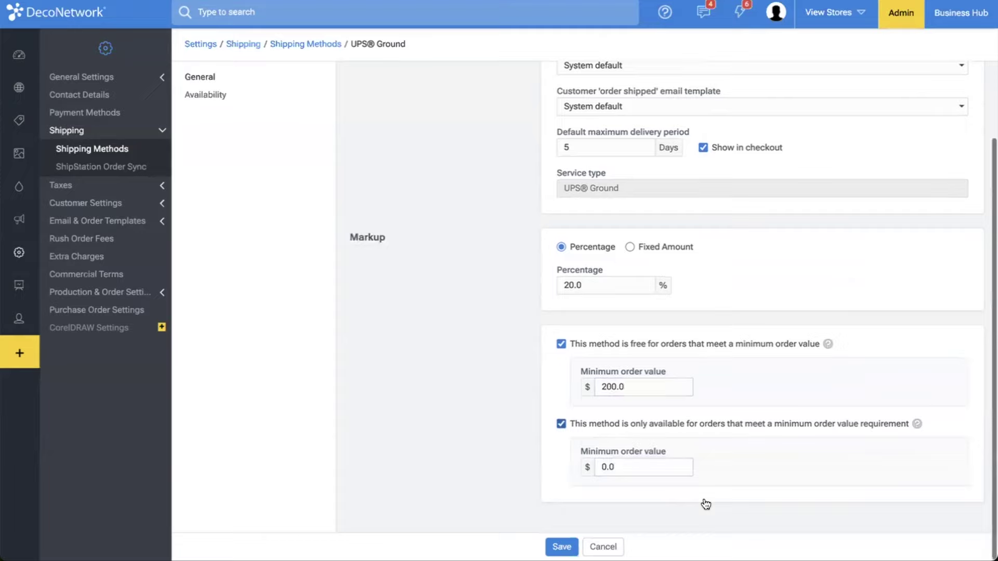
click(640, 469)
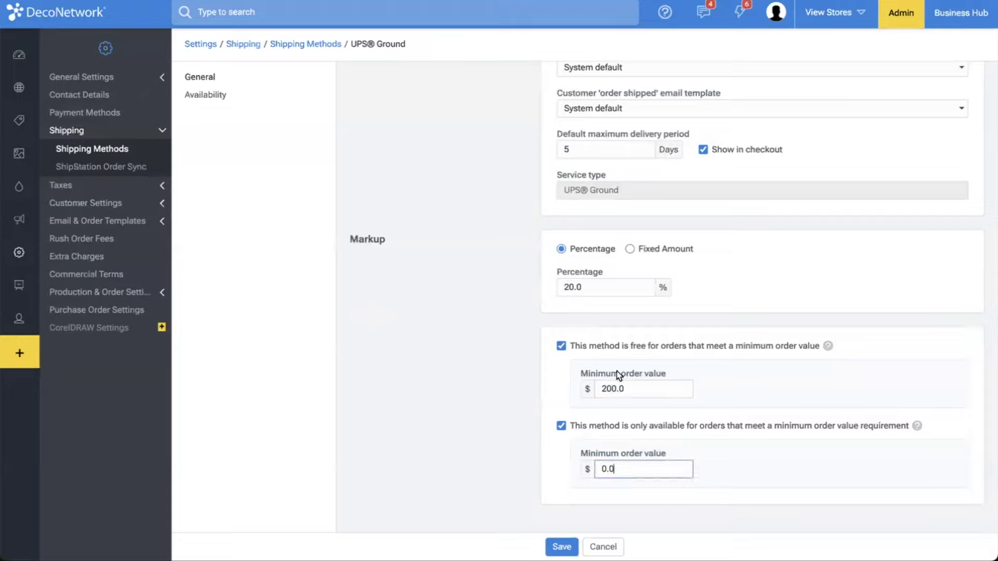
double_click(620, 470)
text(100)
click(569, 426)
click(559, 546)
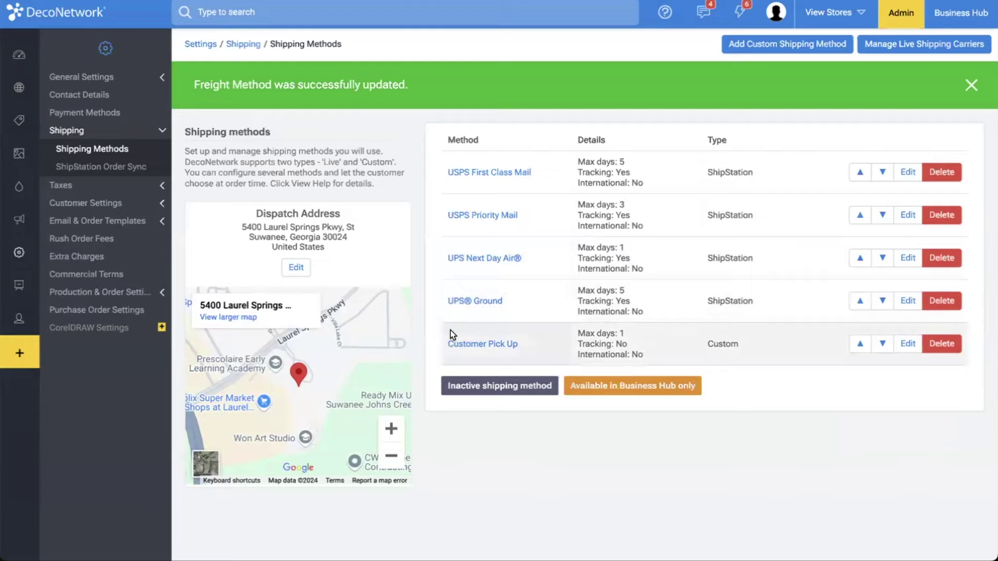
- Review Customer Pick Up's price breakdowns and shipping locations, then go back to the shipping methods list
click(469, 345)
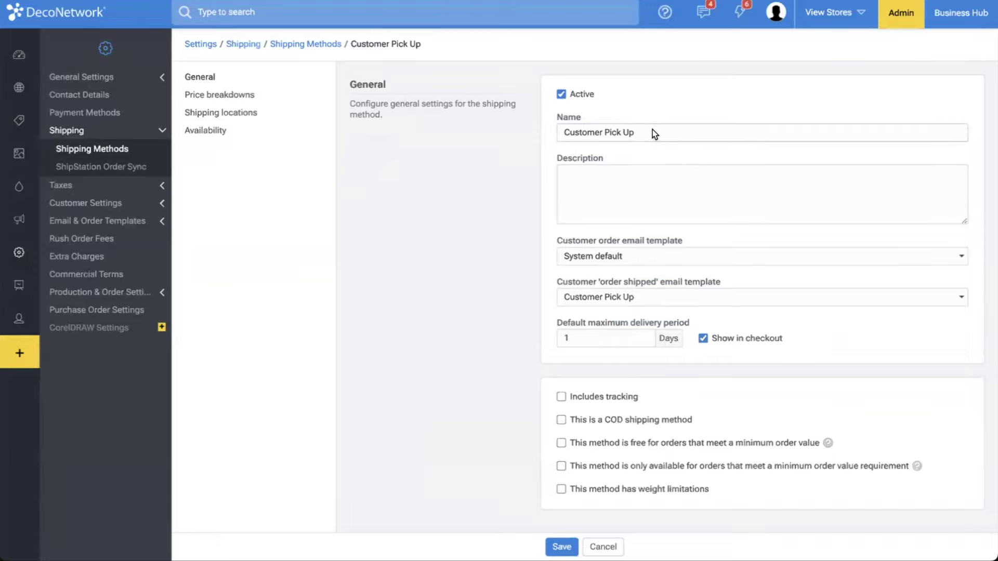
click(221, 94)
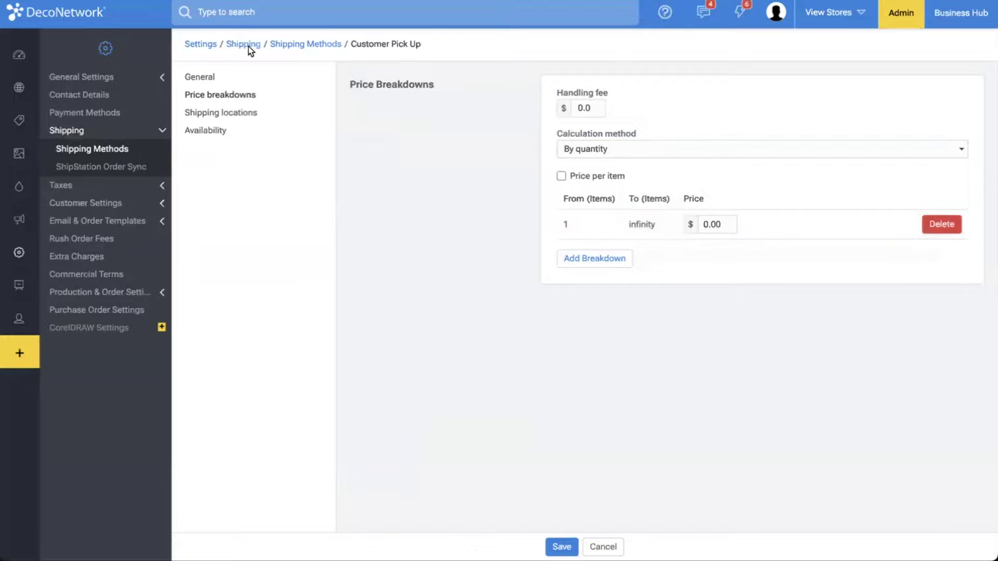
click(228, 112)
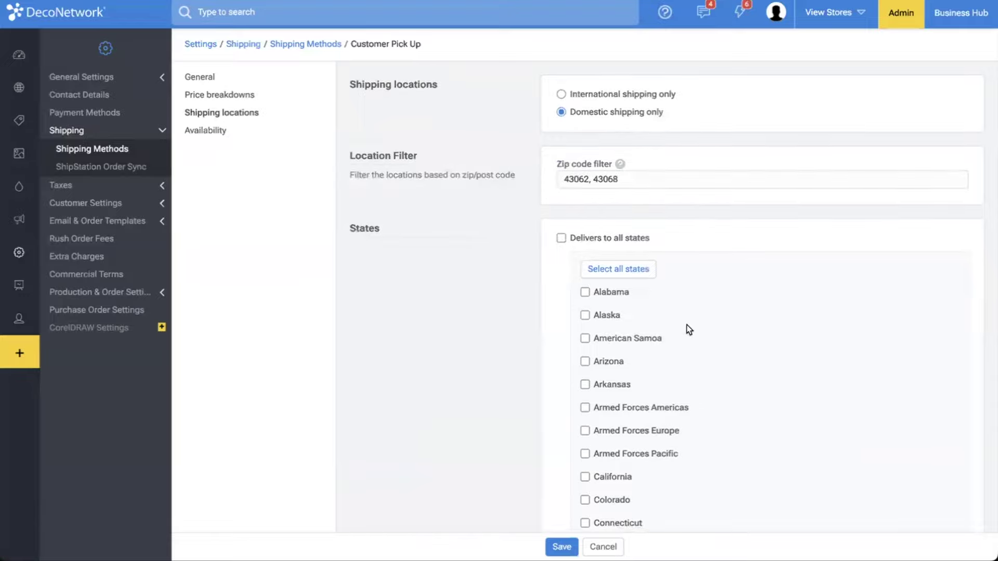
scroll(689, 328, down, 5)
scroll(688, 325, down, 14)
scroll(687, 325, up, 3)
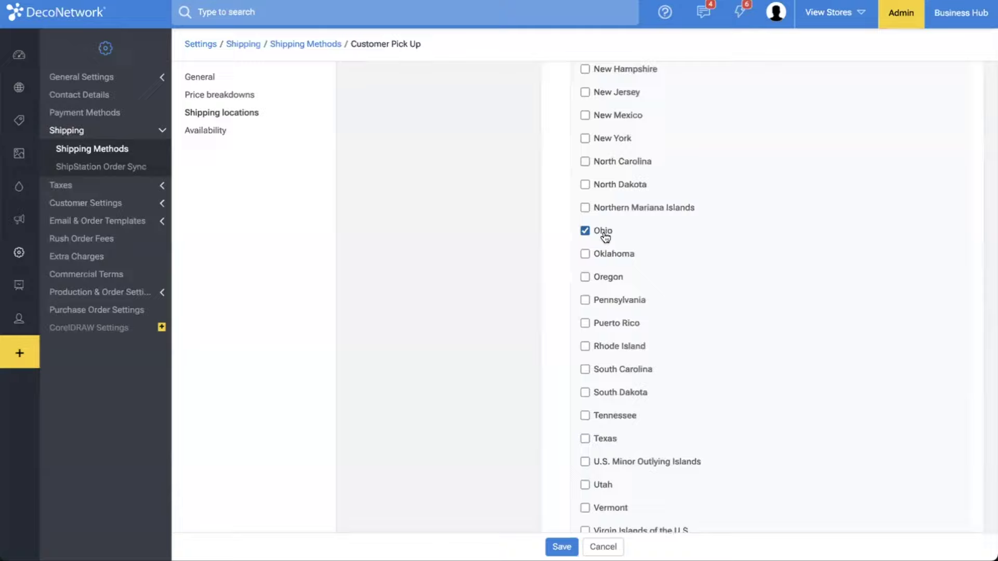
scroll(605, 235, up, 15)
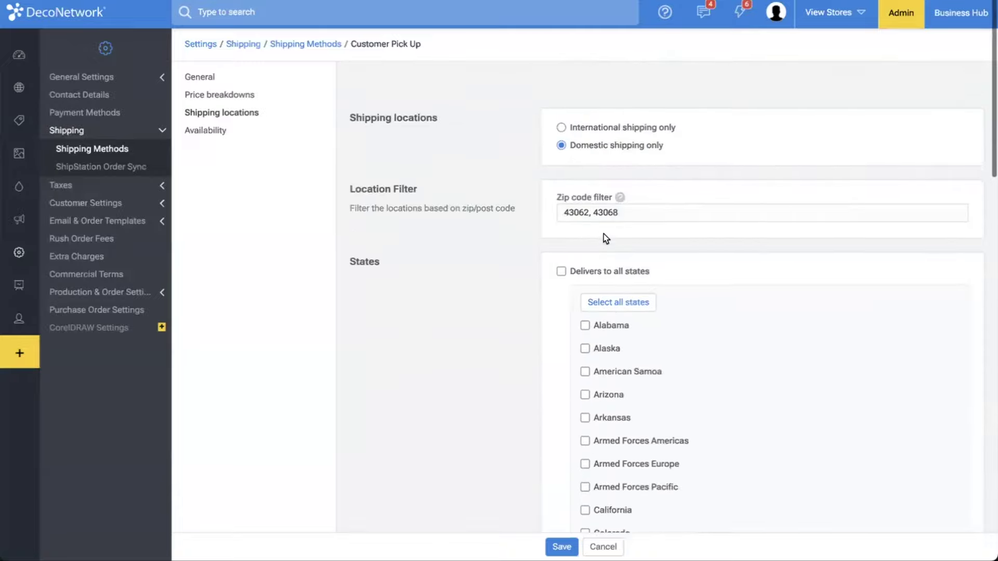
click(583, 179)
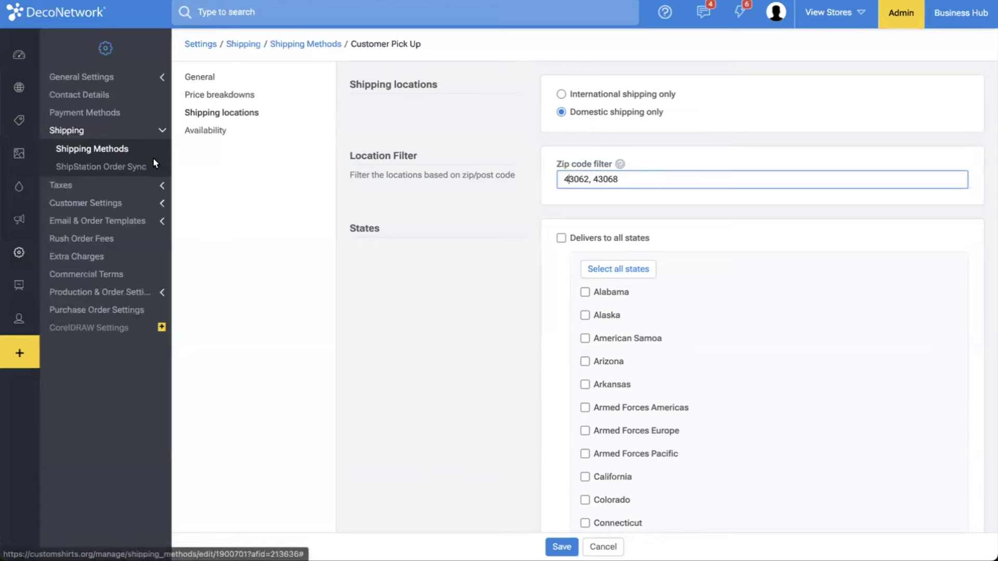
click(117, 150)
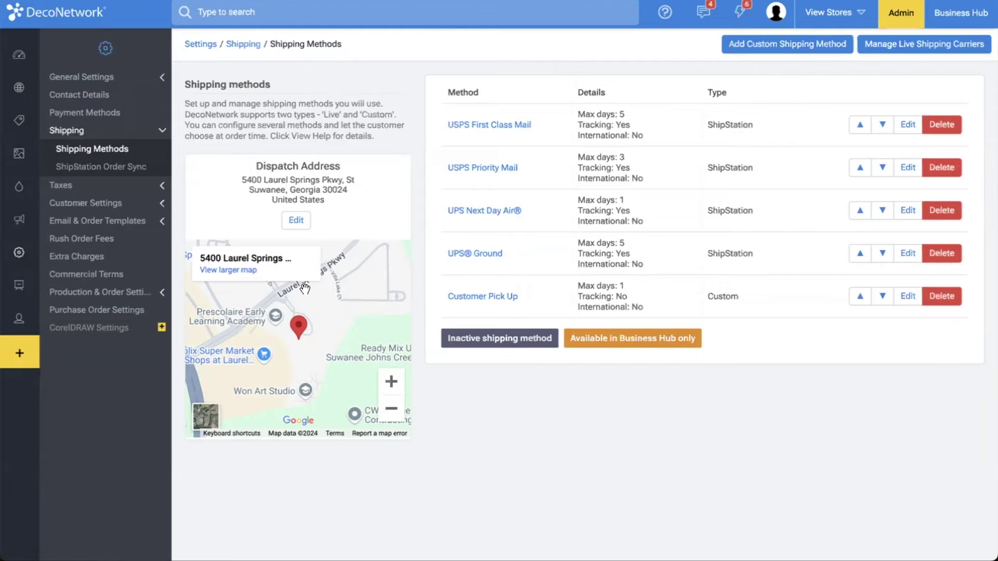
- Create a new shipped email template named 'Customer Pick Up' and assign it to Customer Pick Up
click(491, 296)
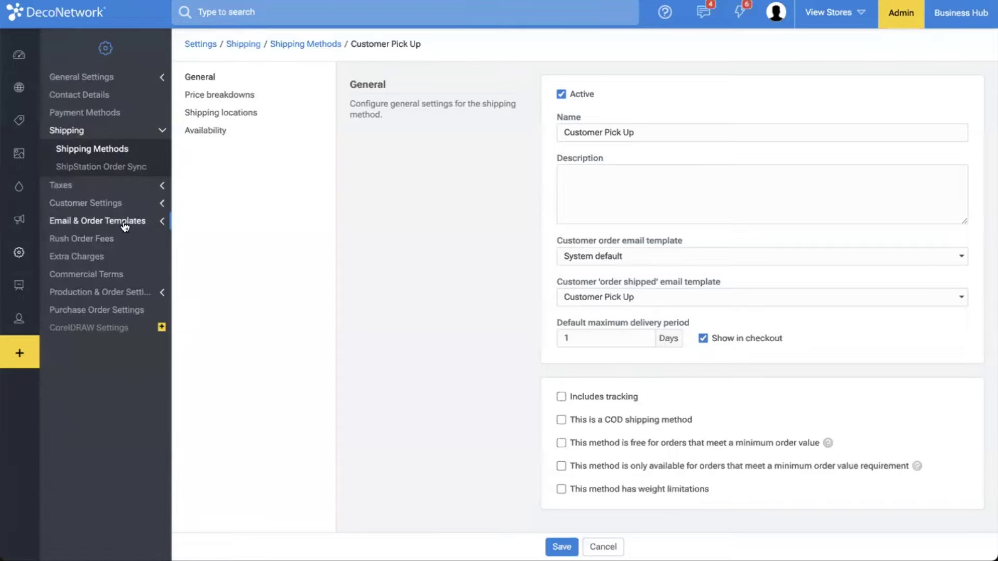
click(124, 223)
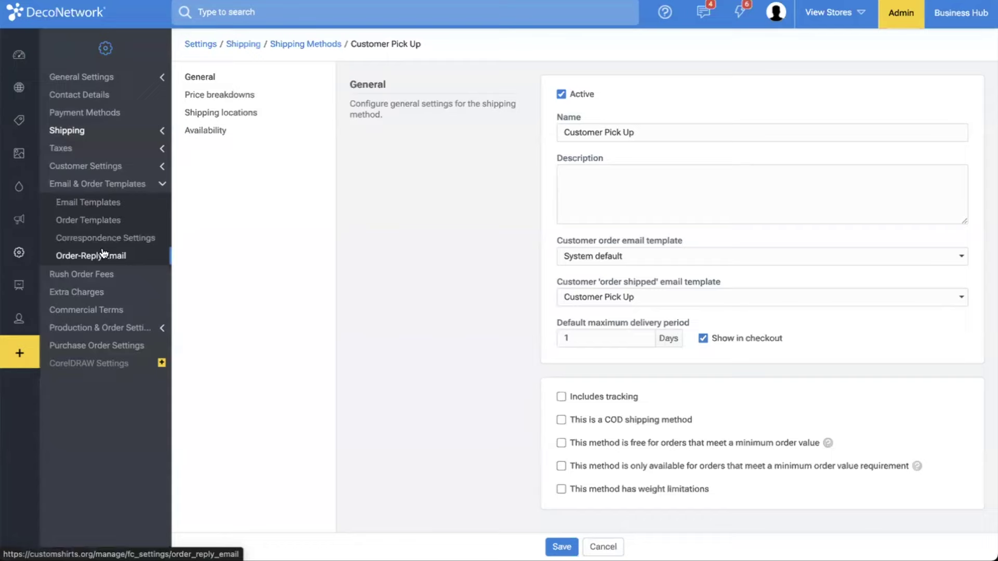
click(92, 204)
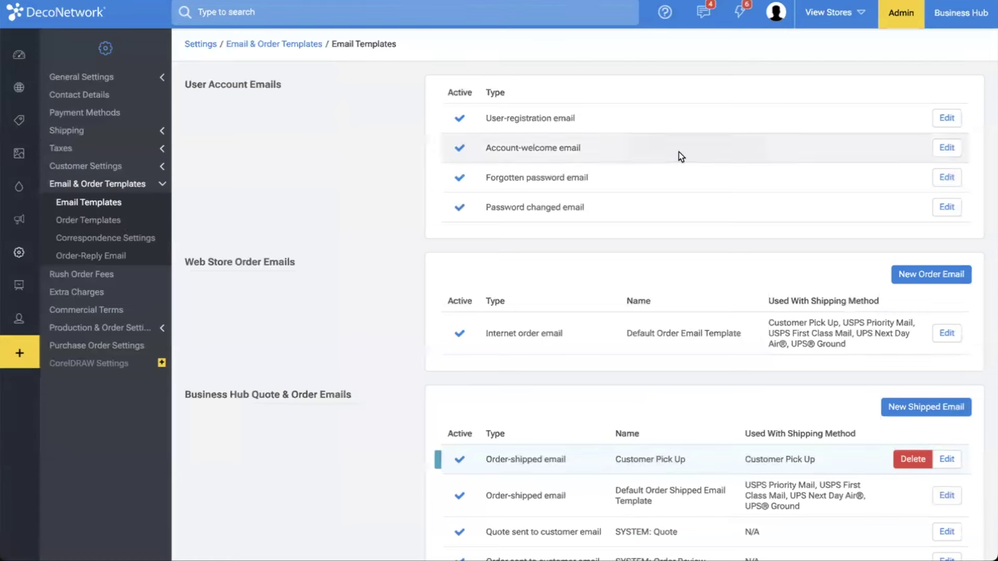
click(941, 405)
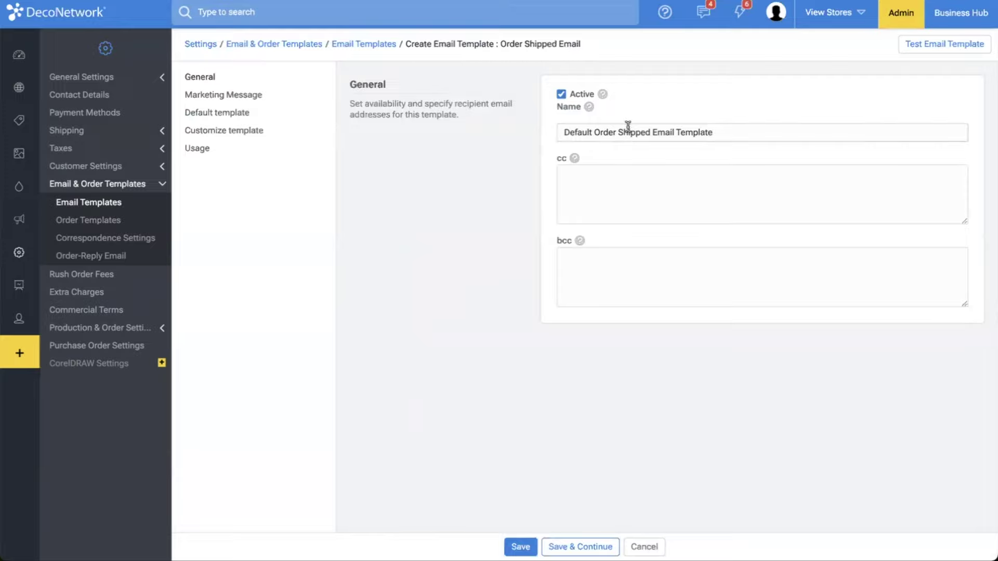
click(606, 132)
key(ctrl+a)
text(Custome)
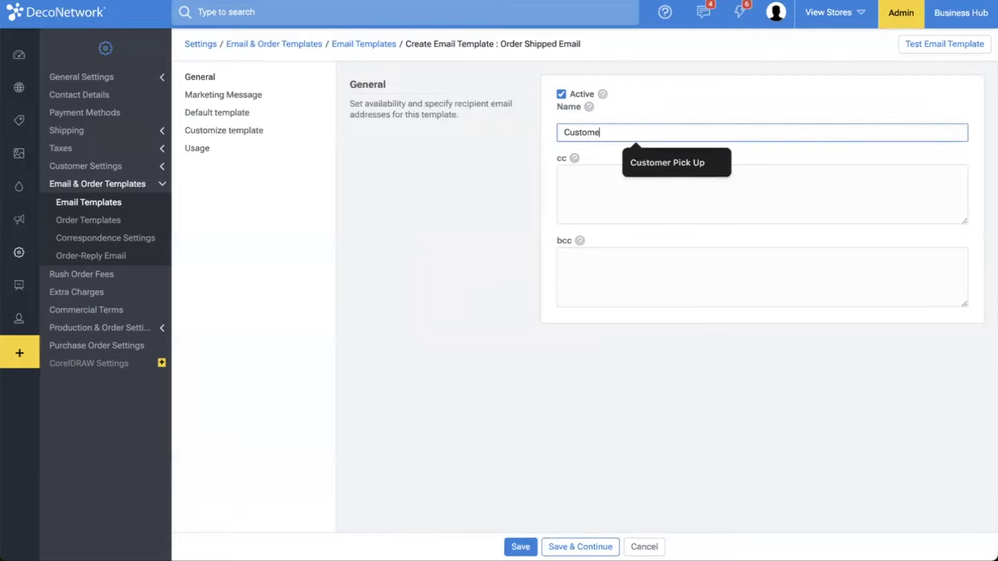
text(r Pick Up)
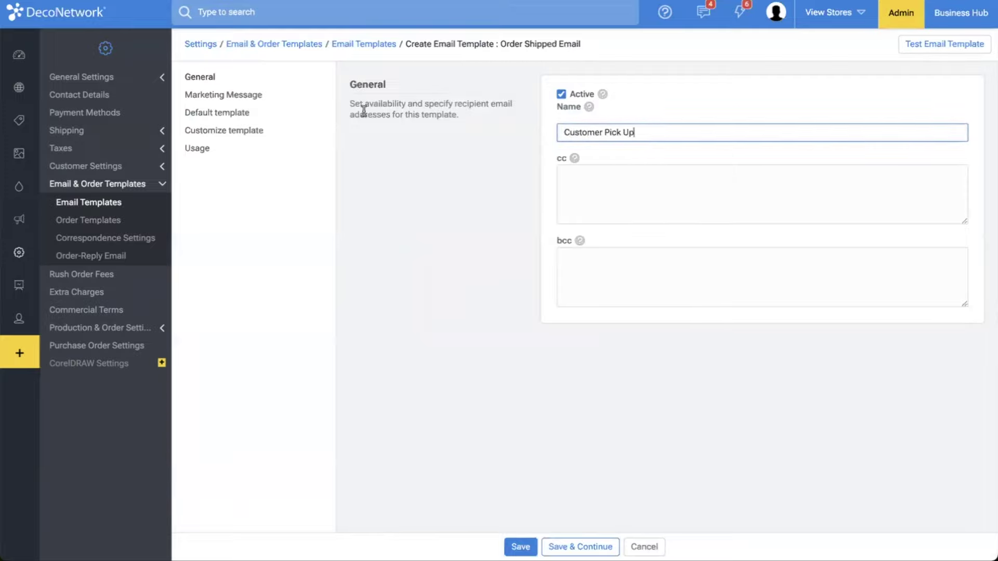
click(197, 148)
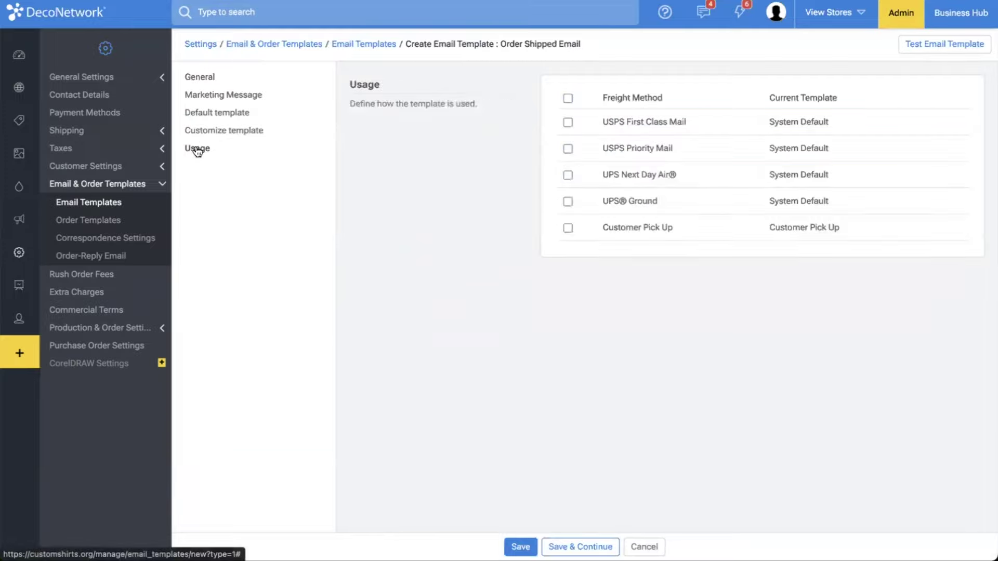
click(568, 229)
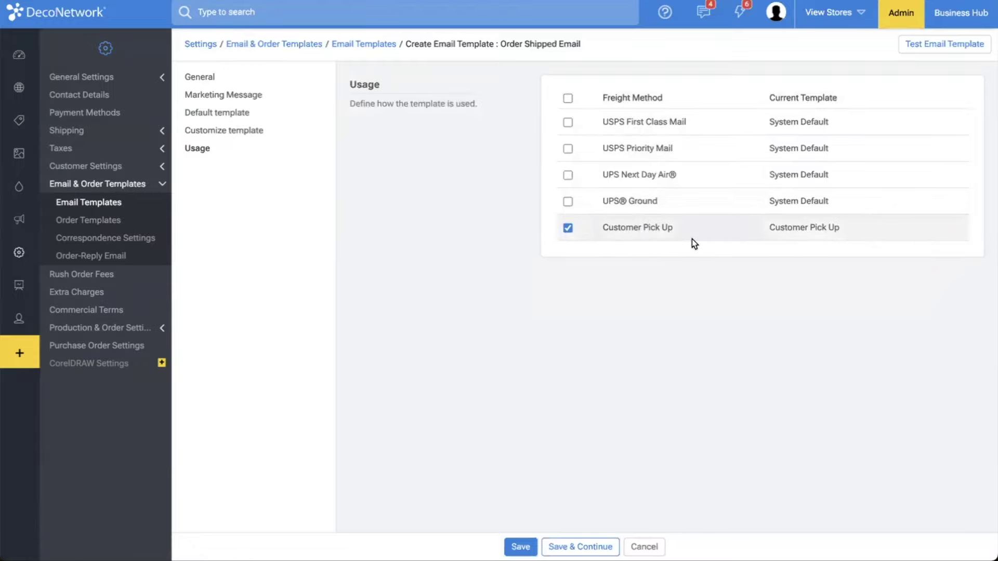
- Reword the subject and body to say items are ready for pickup Monday - Friday 9am - 5pm, then save
click(222, 133)
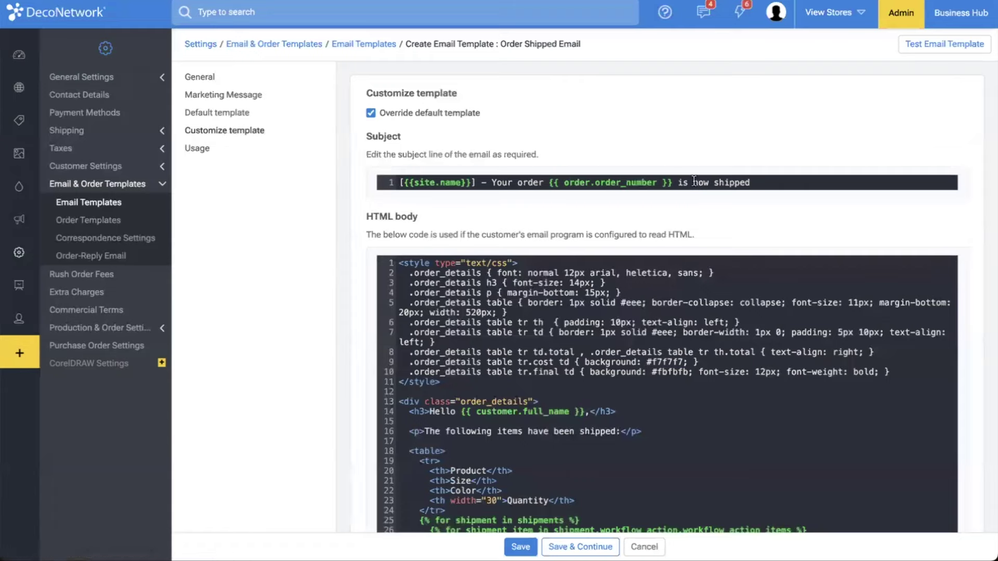
drag(693, 182, 812, 182)
key(BackSpace)
text(now ready to be picked up)
scroll(762, 225, down, 3)
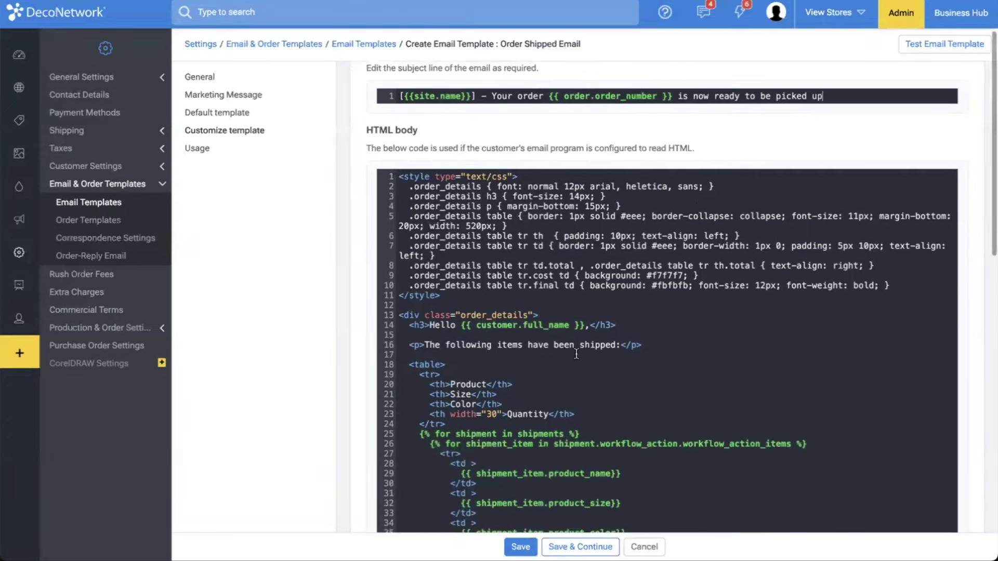
drag(617, 345, 528, 345)
key(BackSpace)
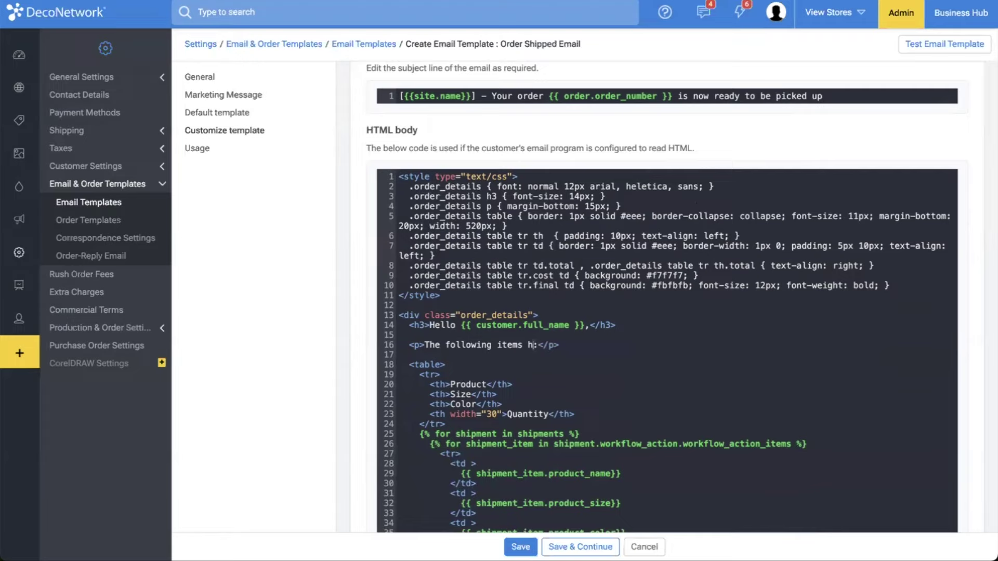
text(are ready)
text( to be picked up at )
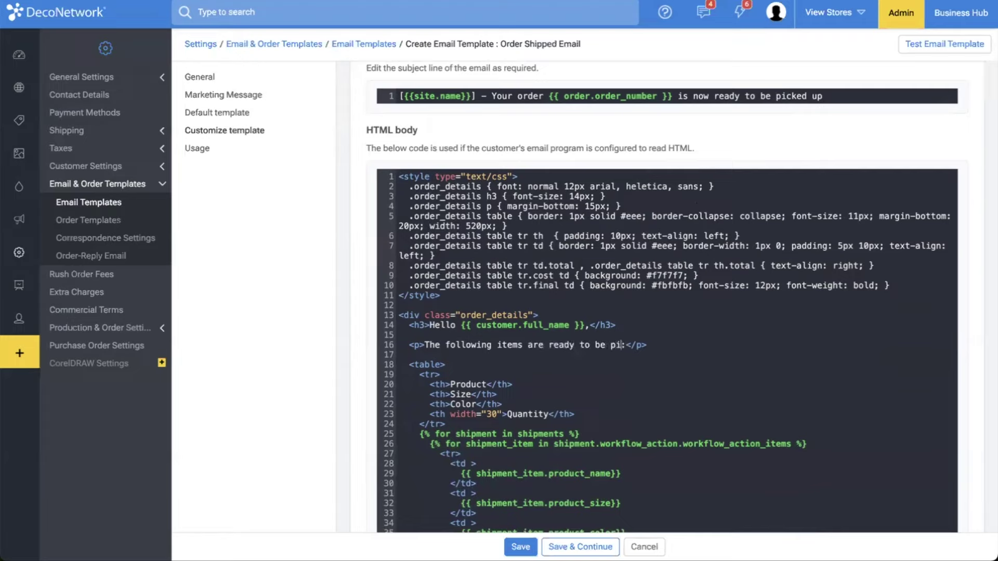
text(2619 Condi)
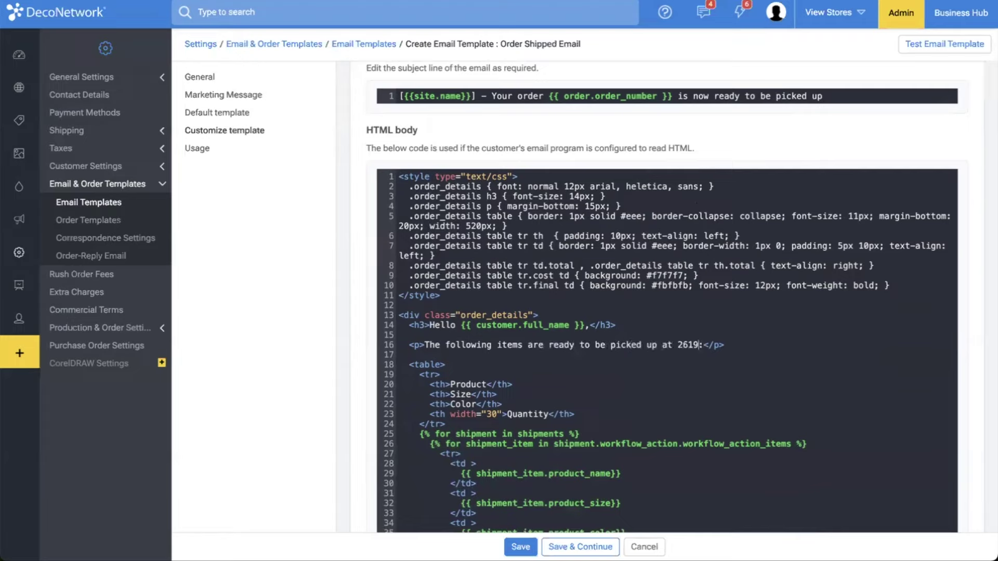
text(t DR)
text(. )
text(Monday - F)
text(riday 9)
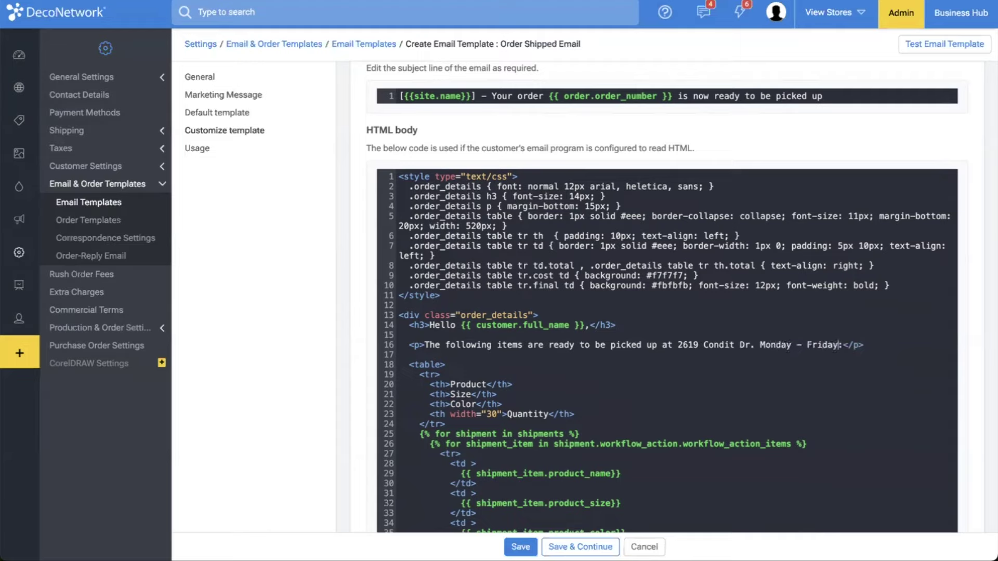
text(am - 5pm)
click(514, 544)
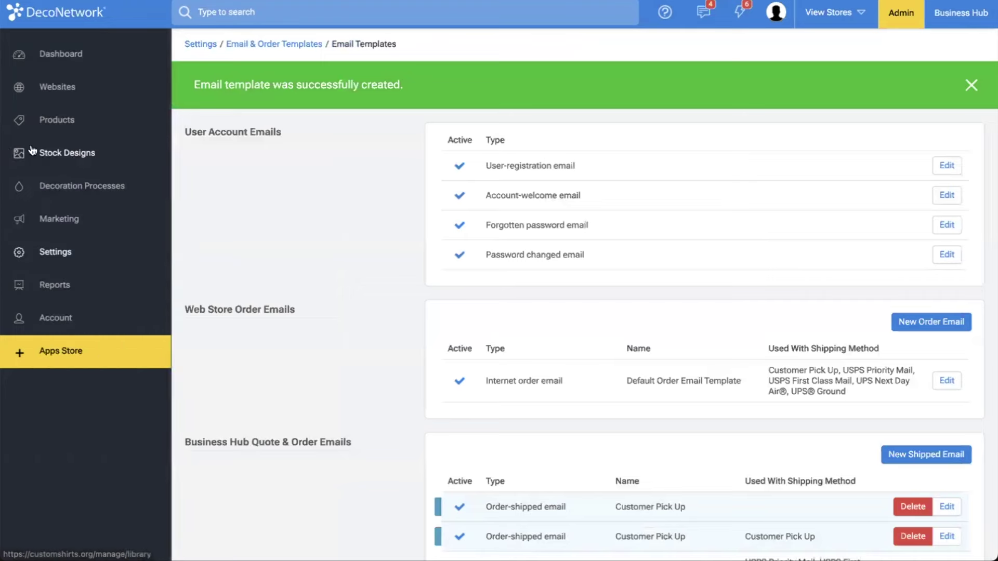
- Set Customer Pick Up's order-shipped email template to Don't send, keeping order emails at System default
click(103, 130)
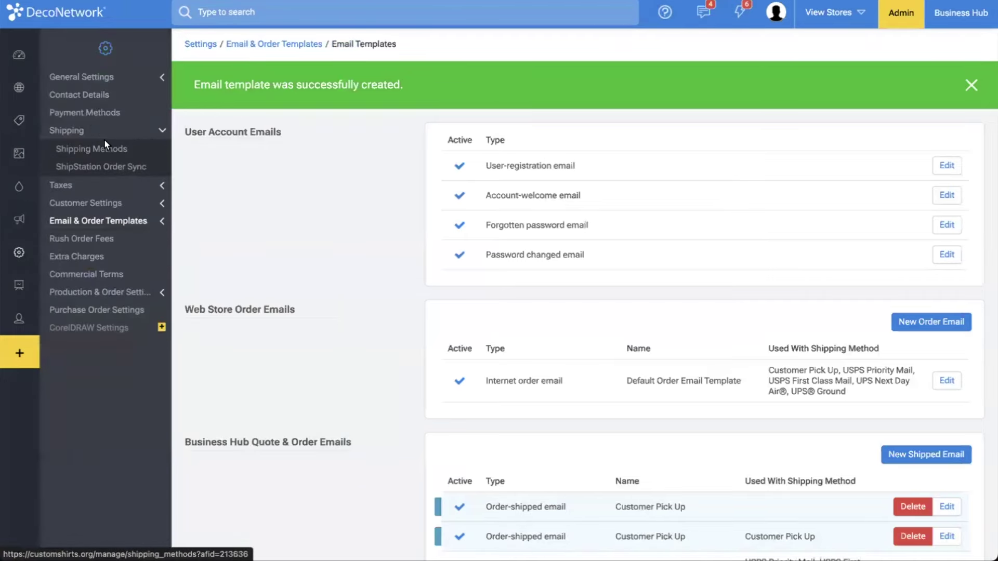
click(102, 148)
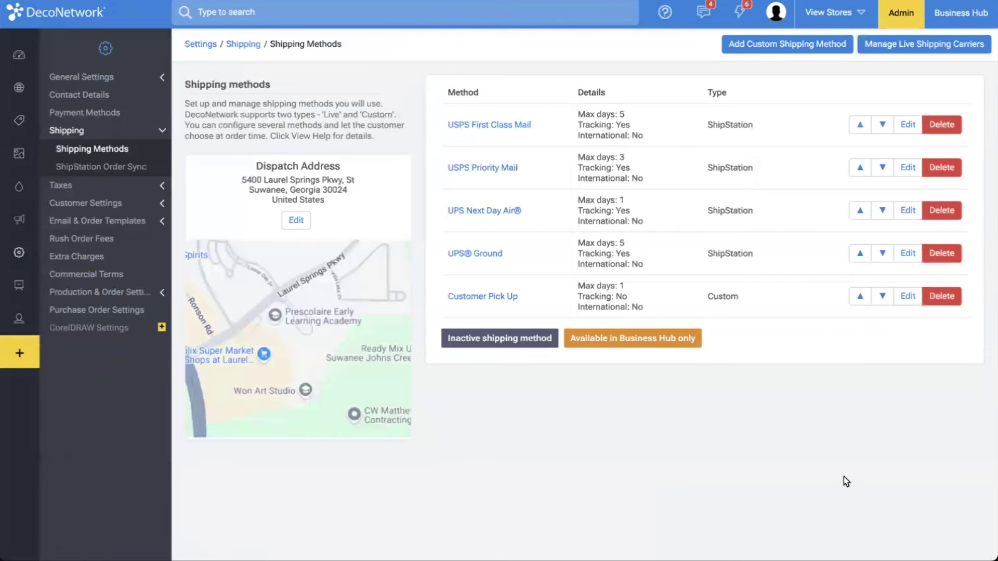
click(908, 298)
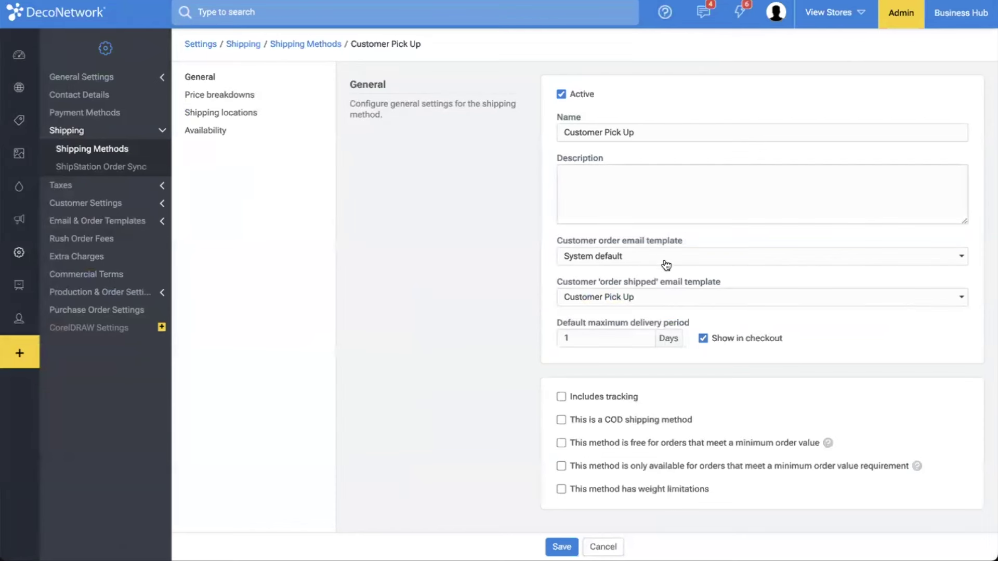
click(667, 259)
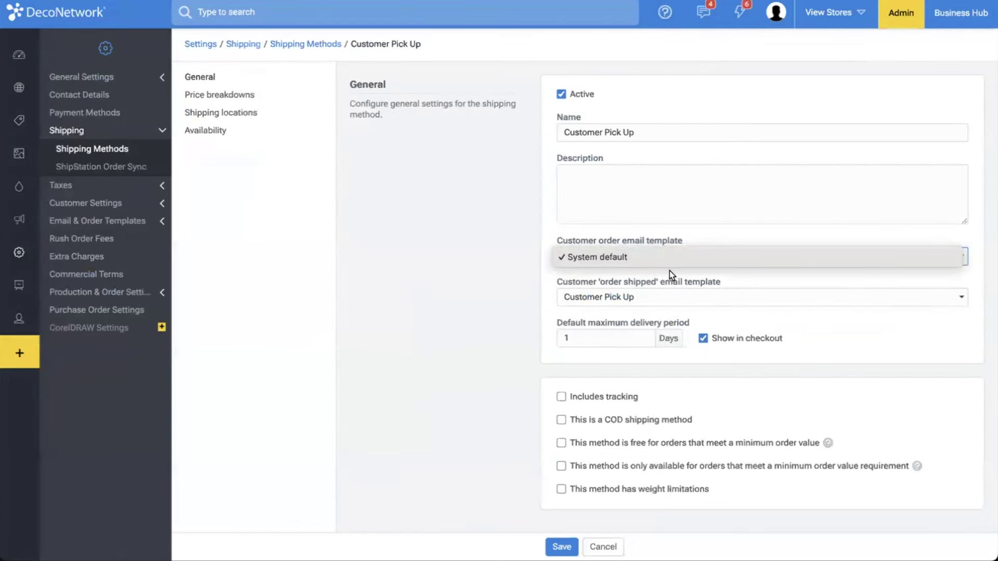
click(669, 257)
click(688, 302)
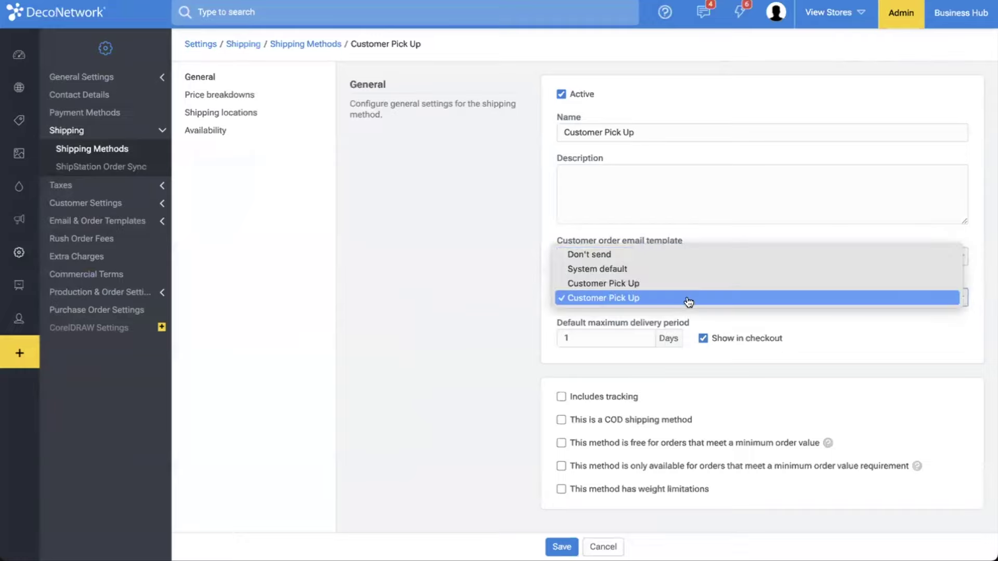
click(677, 256)
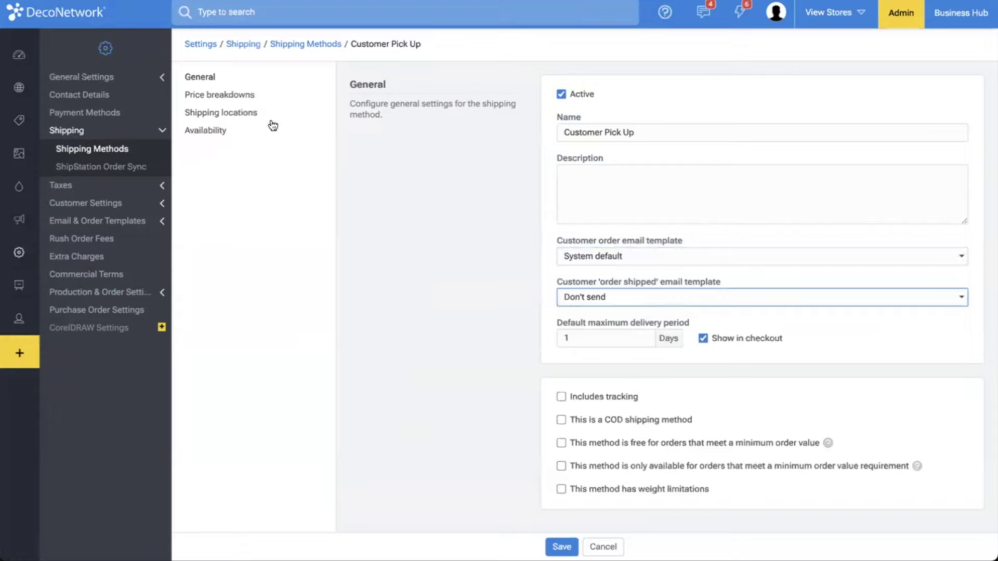
- Review ShipStation Order Sync settings and toggle resending of shipped emails already sent by ShipStation
click(108, 165)
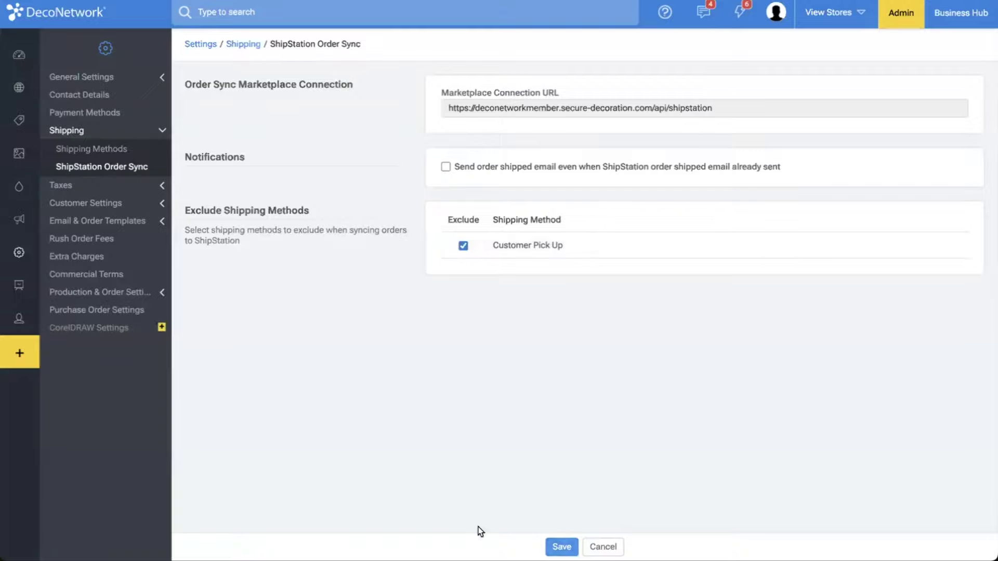
click(452, 171)
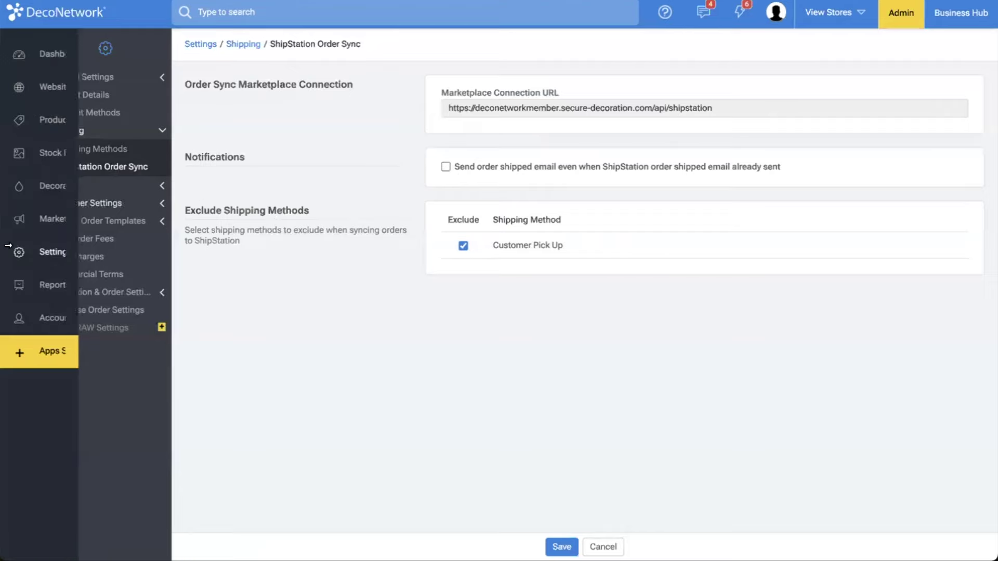
click(119, 152)
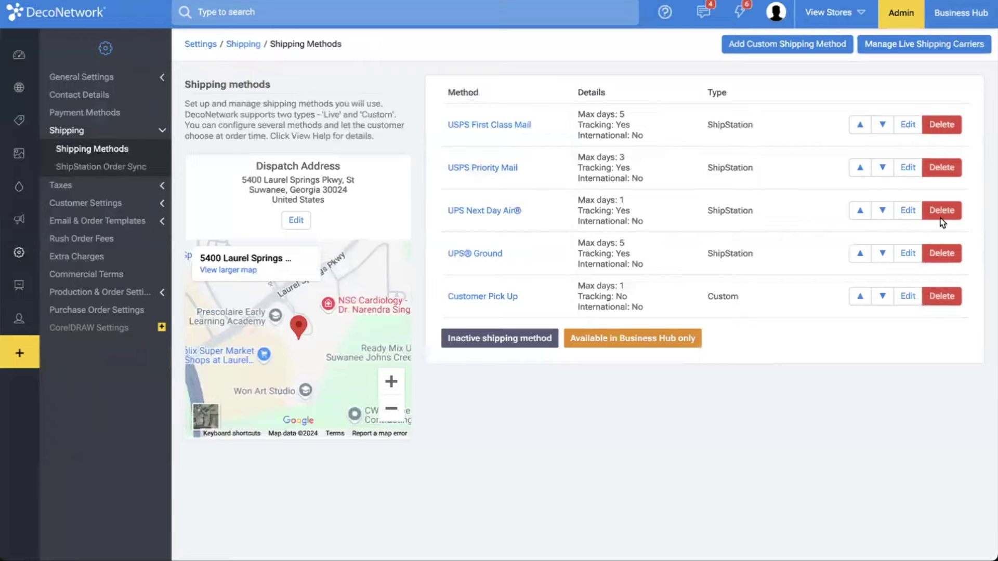
- Limit ShipStation's methods to USPS Priority Mail, USPS First Class Mail and UPS® Ground, and save
click(921, 45)
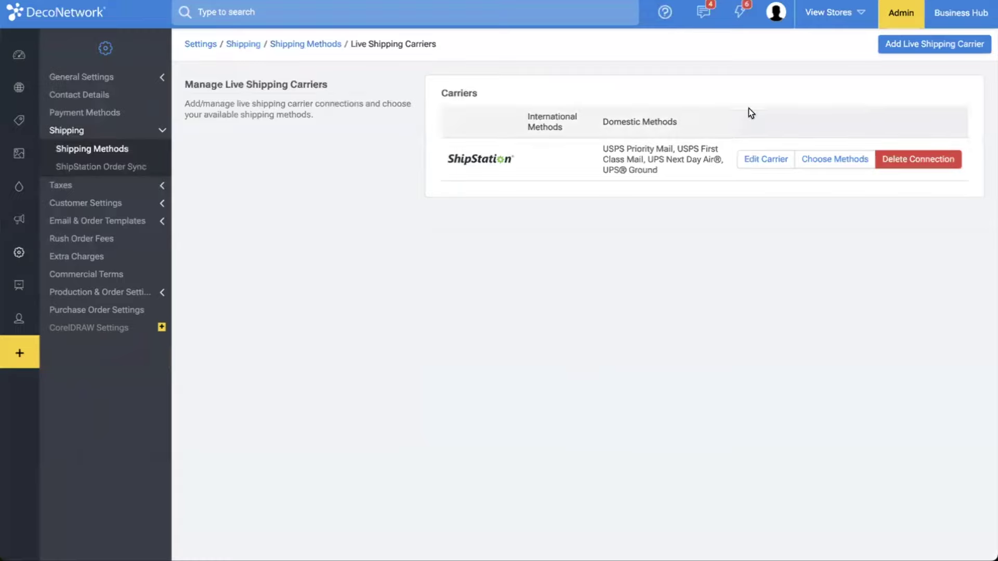
click(828, 161)
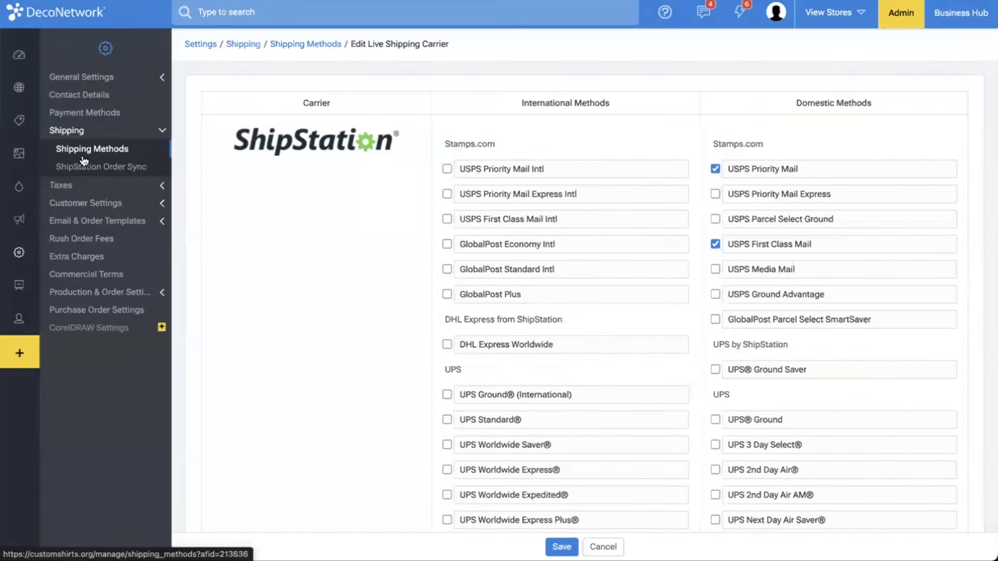
click(84, 156)
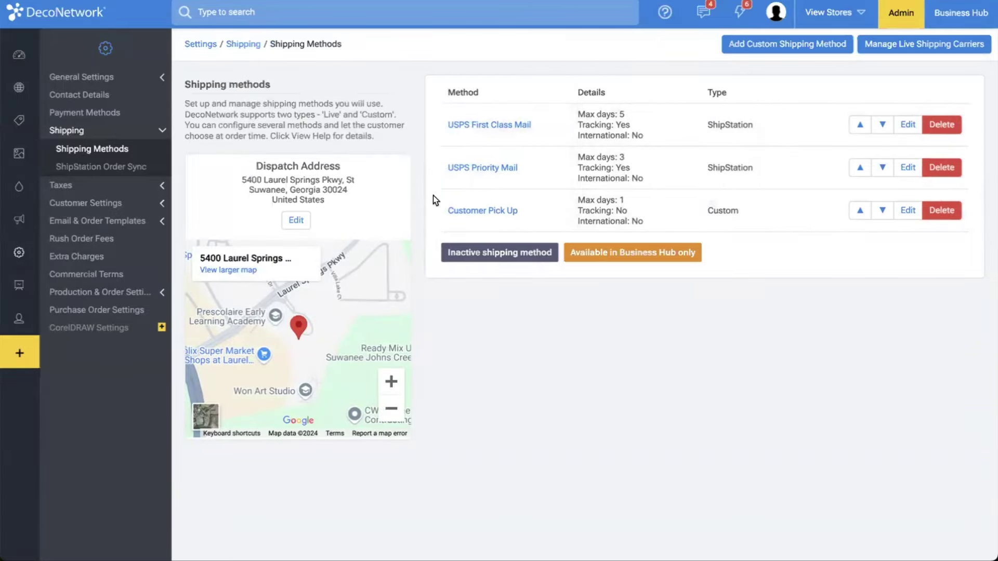
click(587, 145)
scroll(591, 147, down, 4)
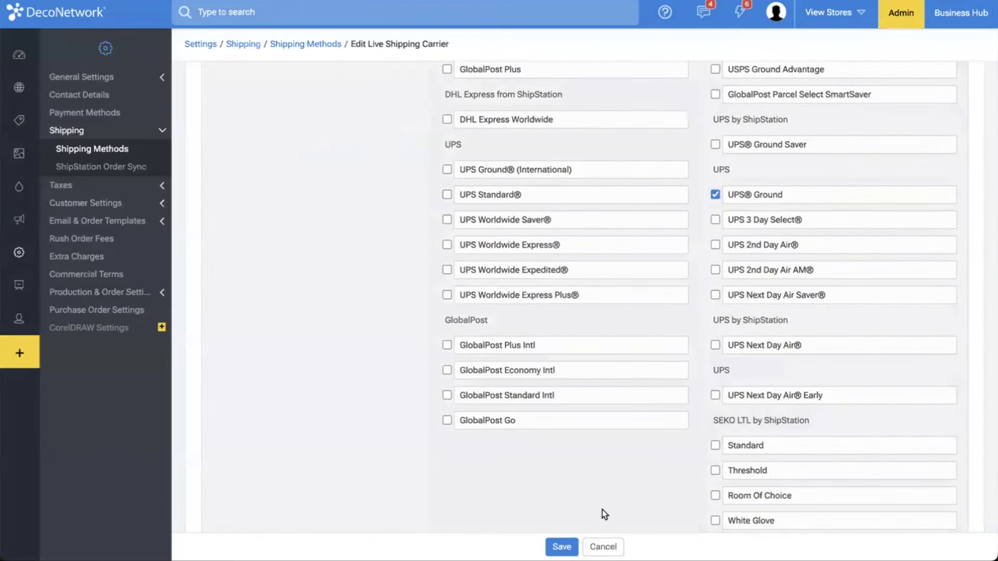
click(562, 547)
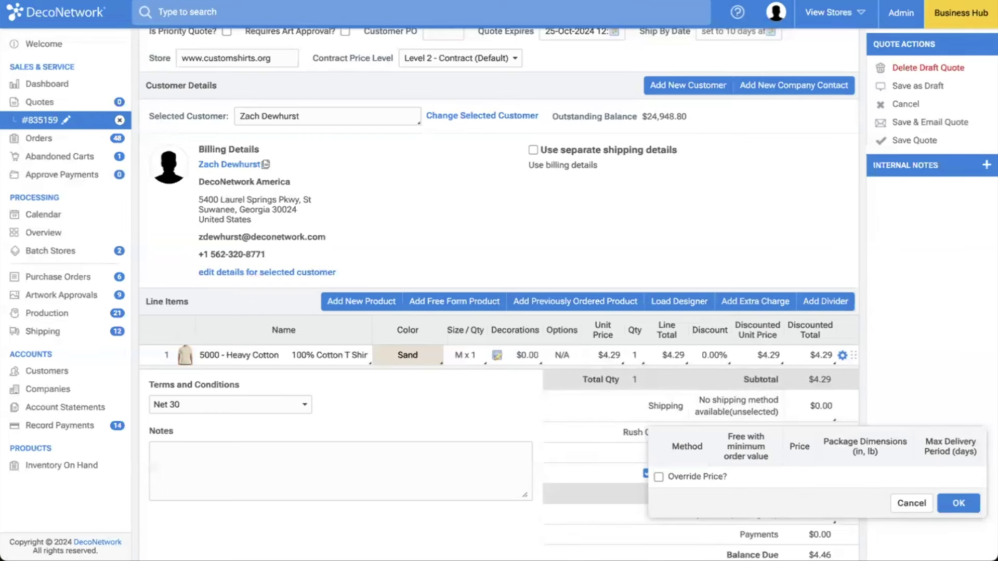
scroll(71, 3, up, 1)
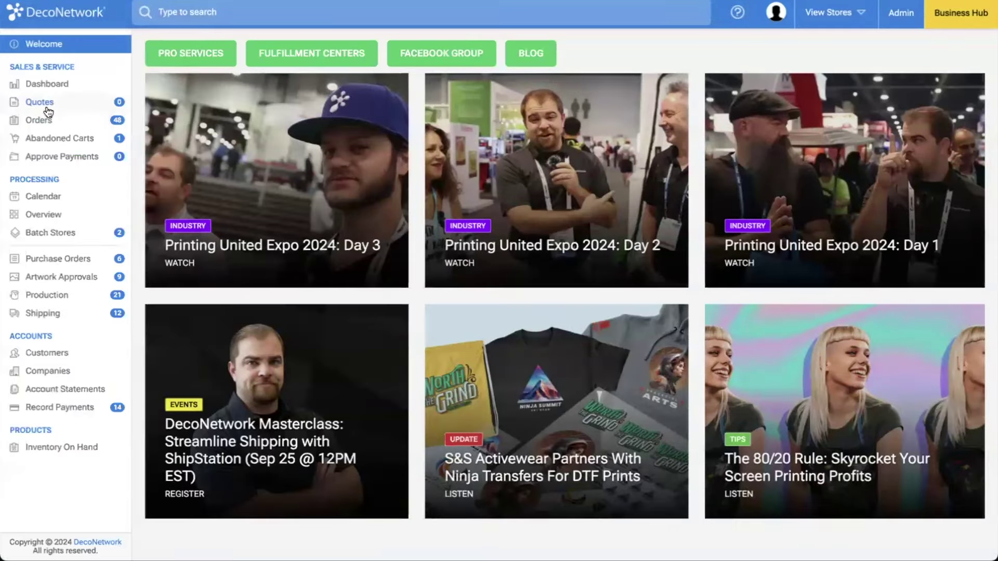
- Create a new draft quote and attach the customer, acknowledging their important notes
click(50, 108)
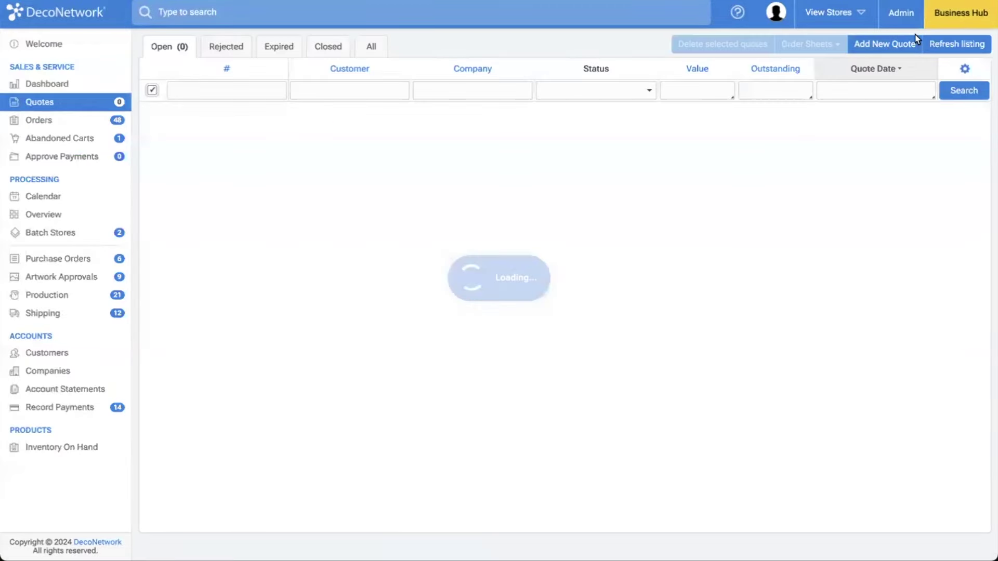
click(889, 46)
click(292, 175)
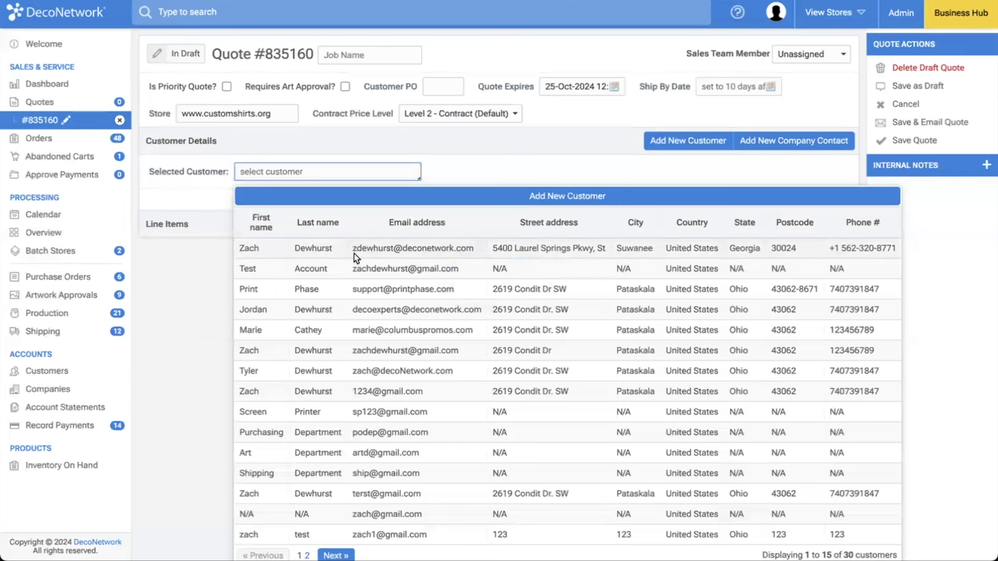
click(354, 254)
click(615, 318)
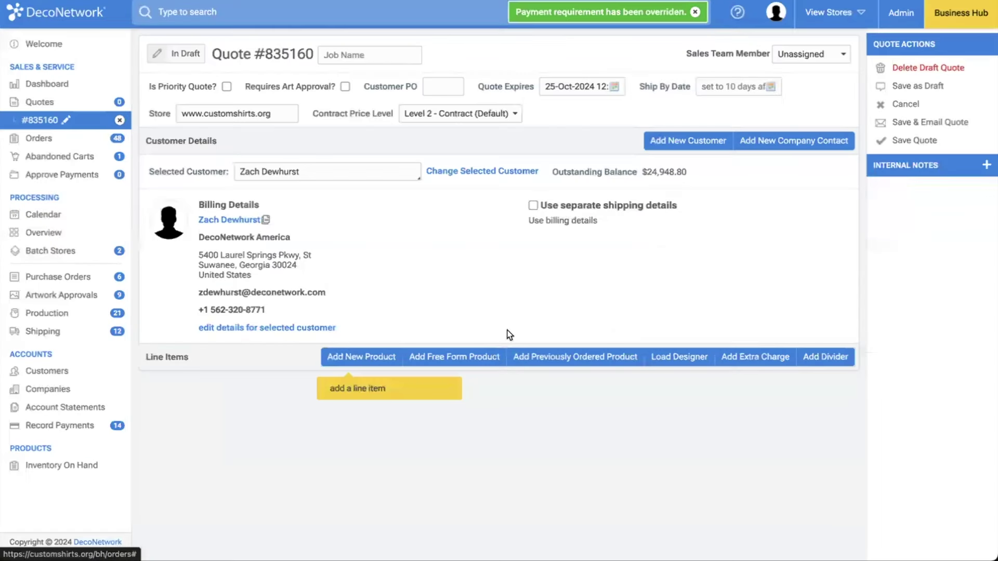
- Add a 5000 - Heavy Cotton product line and change shipping to USPS Priority Mail
click(349, 359)
click(347, 359)
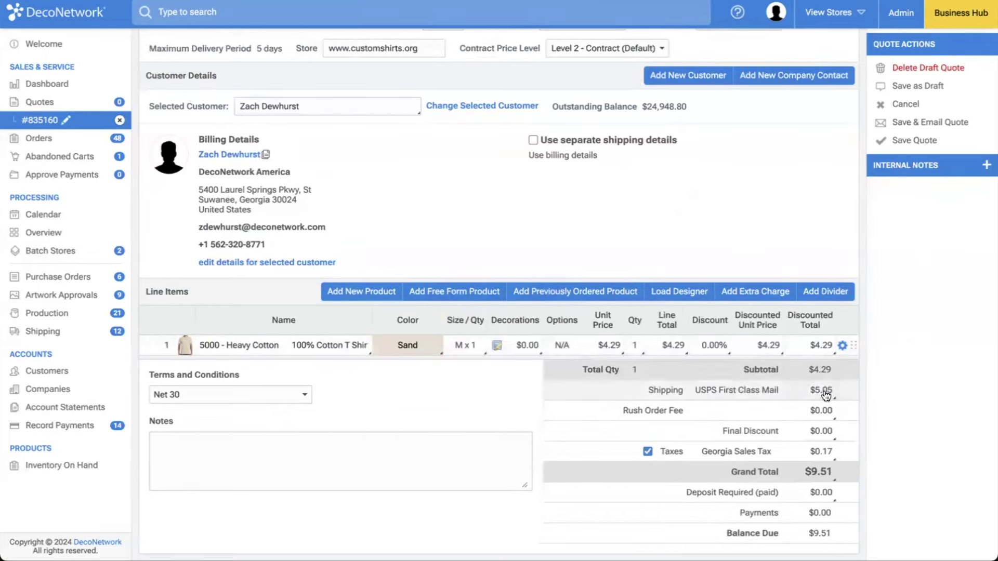
click(772, 387)
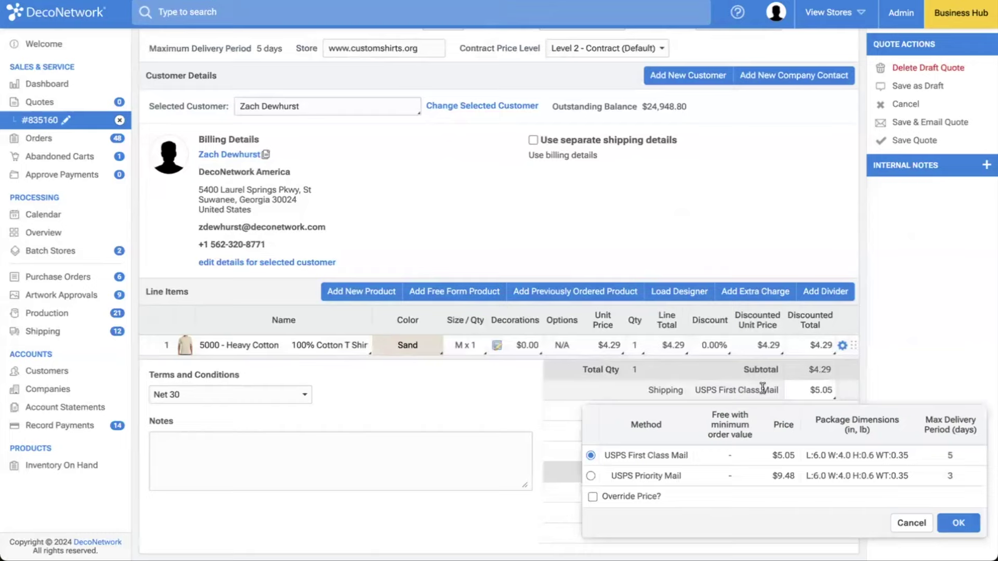
click(660, 466)
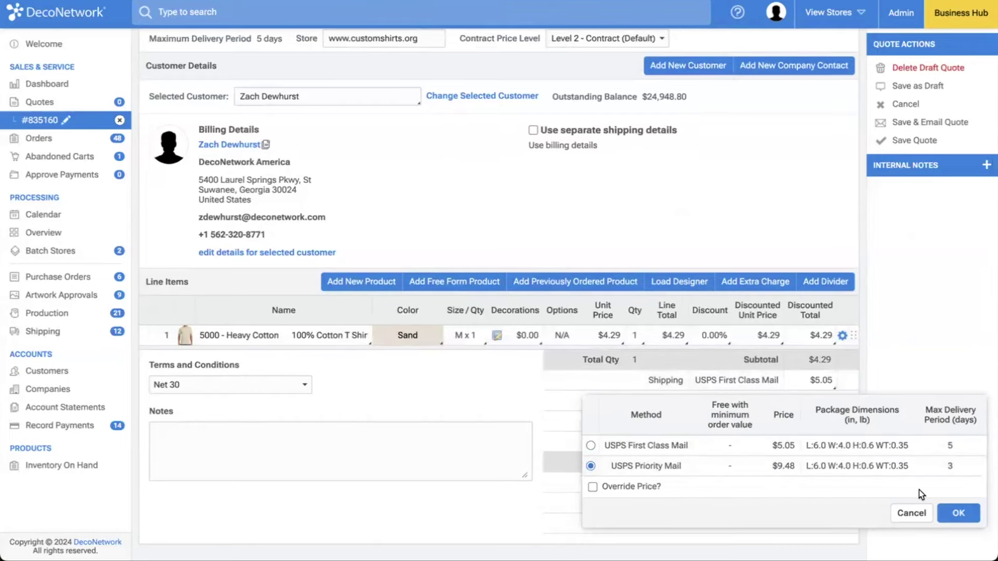
click(938, 515)
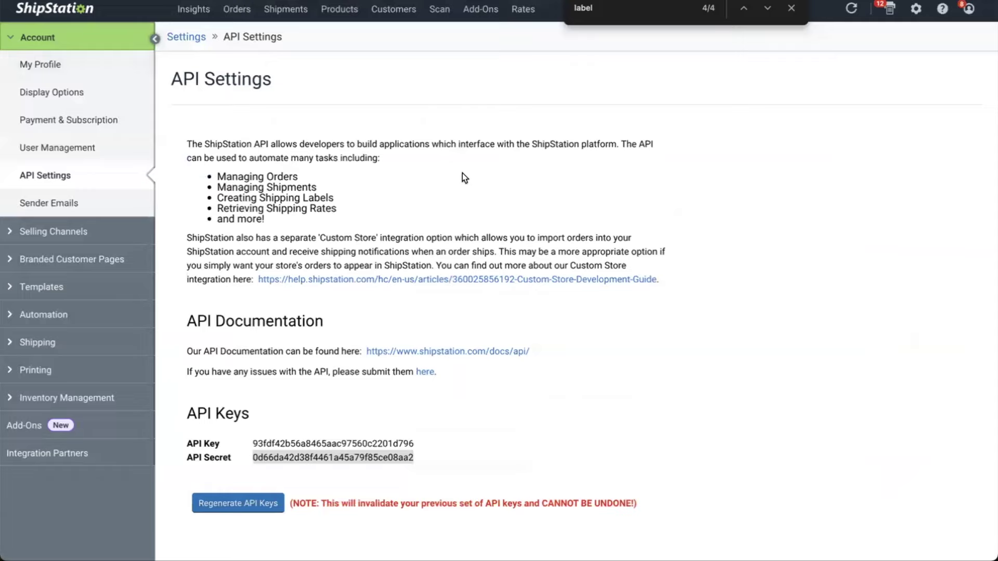
- Start a Custom Store connection in ShipStation Store Setup, ready to enter the XML page URL
click(792, 7)
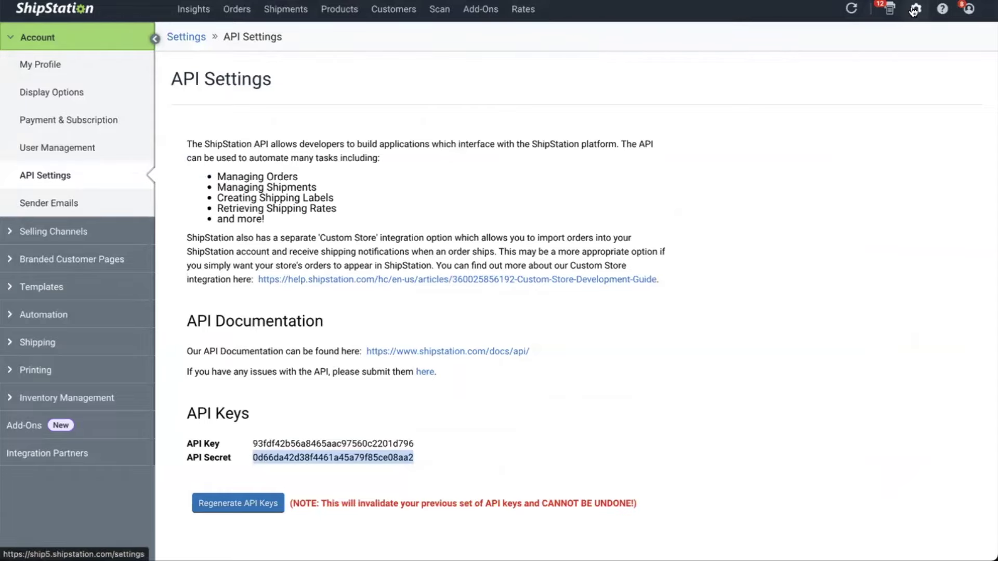
click(68, 232)
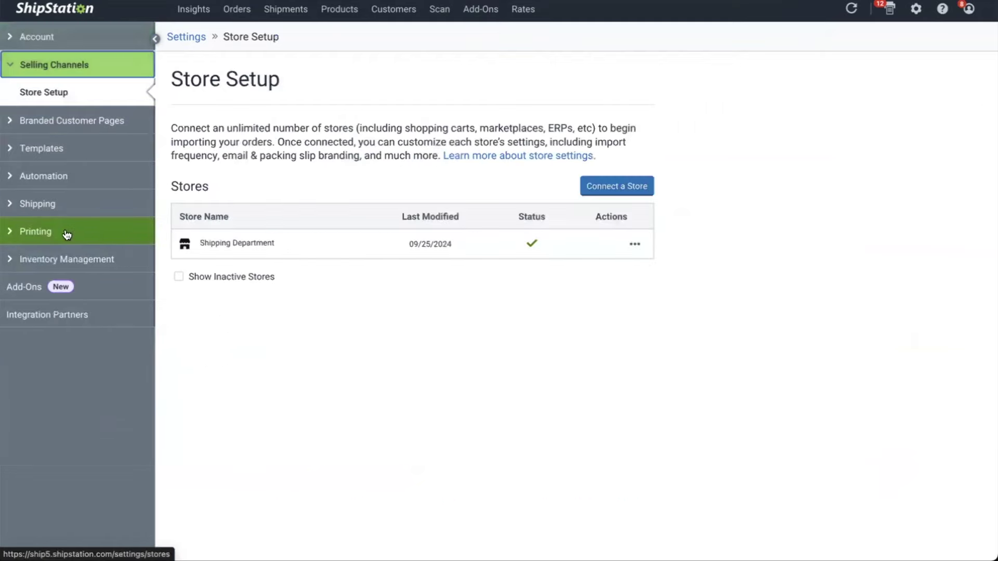
click(610, 188)
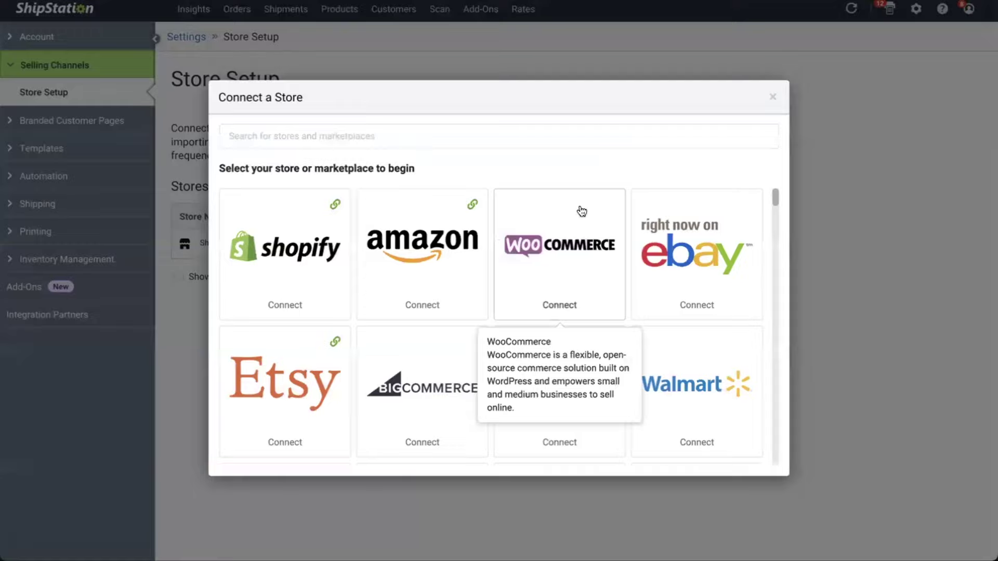
scroll(579, 207, down, 5)
scroll(582, 219, down, 8)
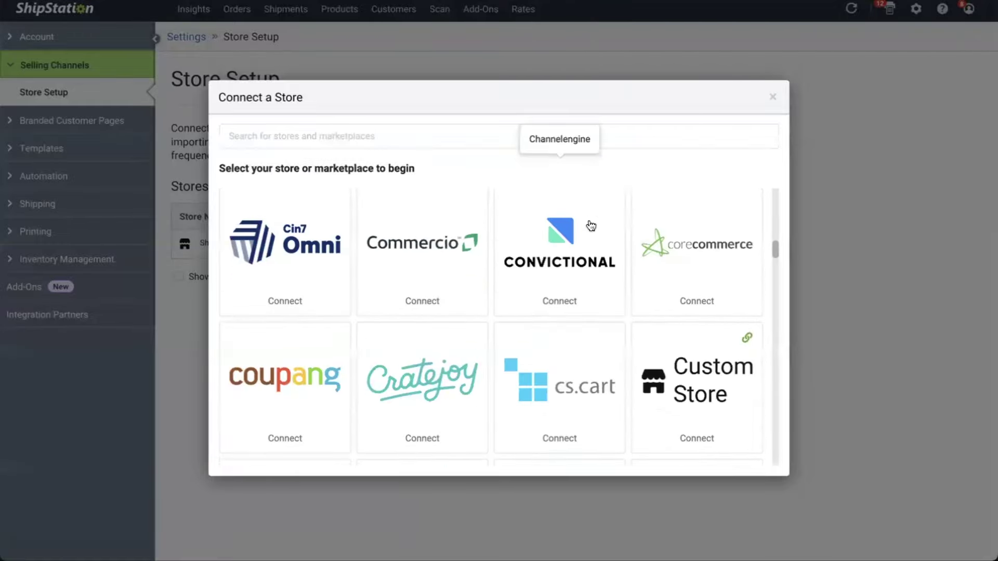
click(710, 250)
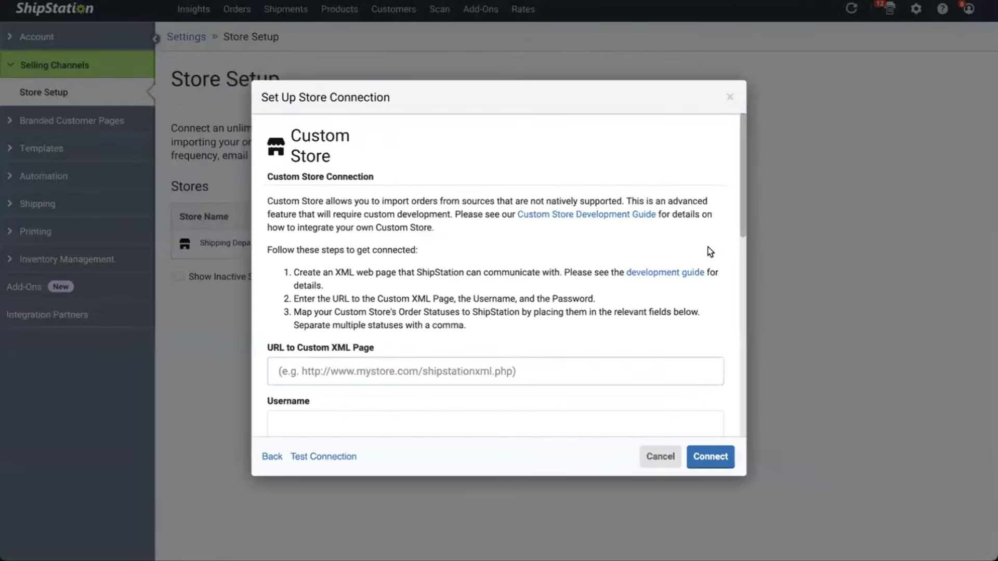
scroll(708, 248, down, 2)
click(286, 265)
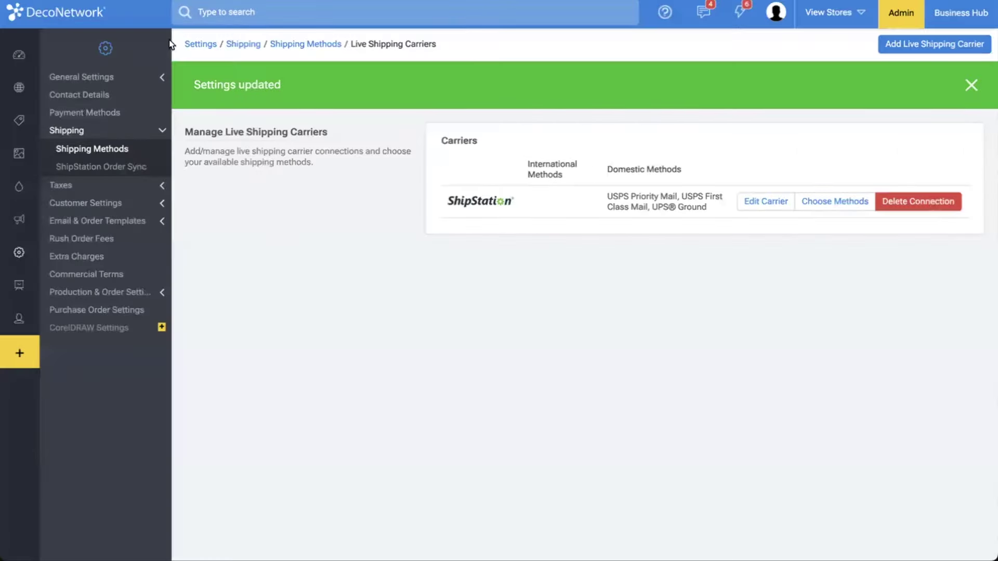
- Paste DecoNetwork's Marketplace Connection URL into ShipStation's Custom Store URL field
click(102, 167)
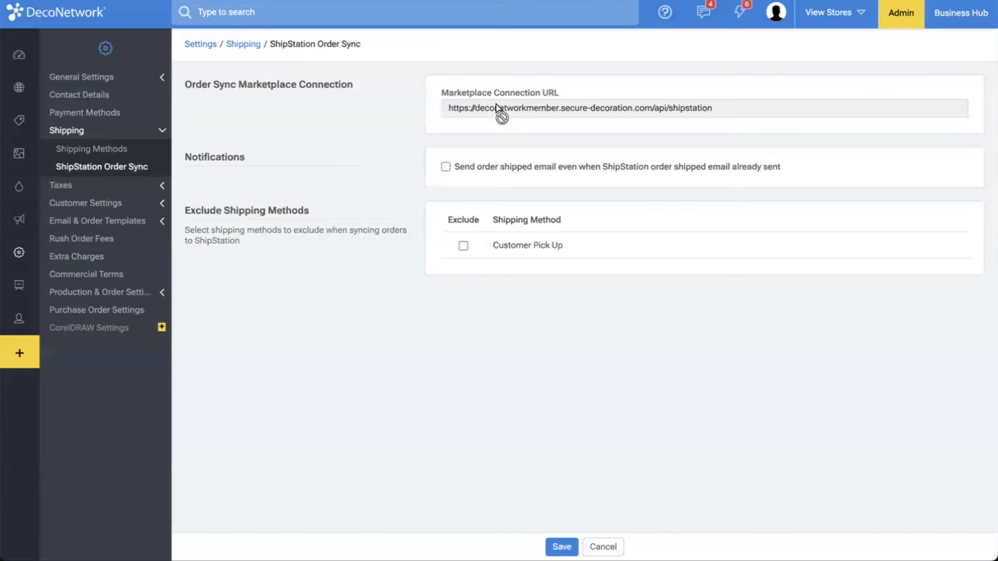
triple_click(496, 104)
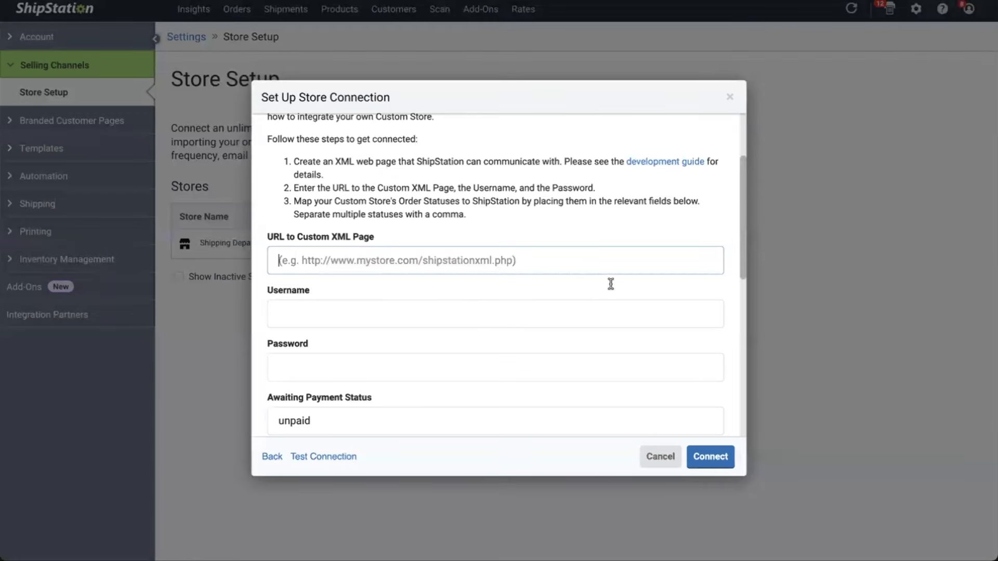
text(https://deconetworkmember.secure-decoration.com/api/shipstation)
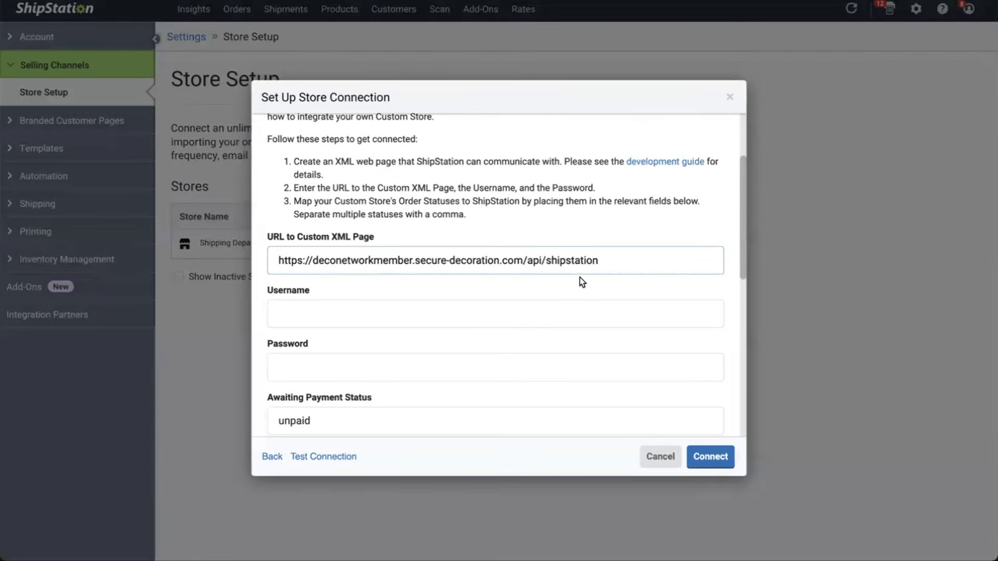
click(560, 301)
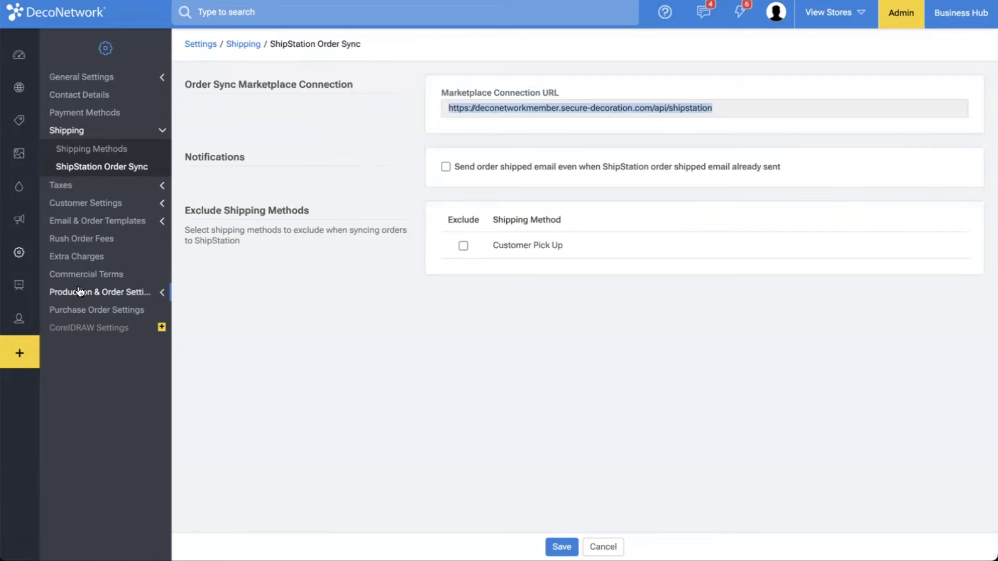
click(66, 319)
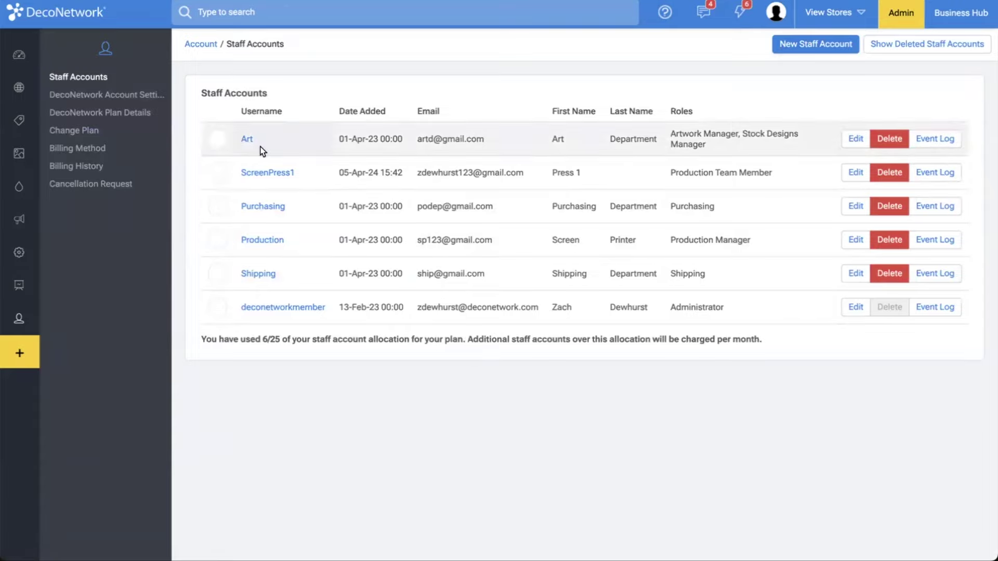
- Enter and confirm a new password for the Shipping staff account, then save
click(262, 273)
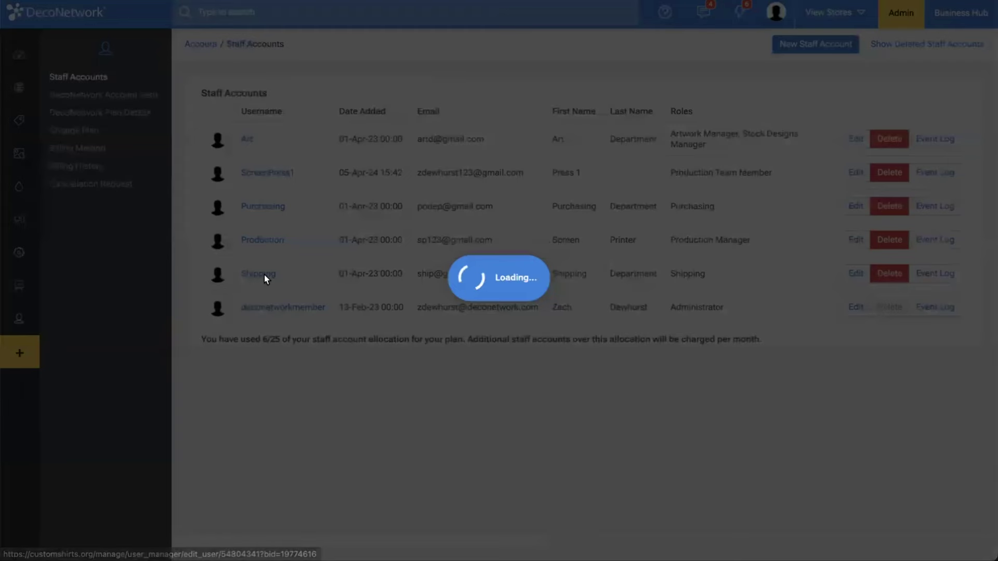
scroll(528, 251, down, 10)
scroll(531, 251, up, 8)
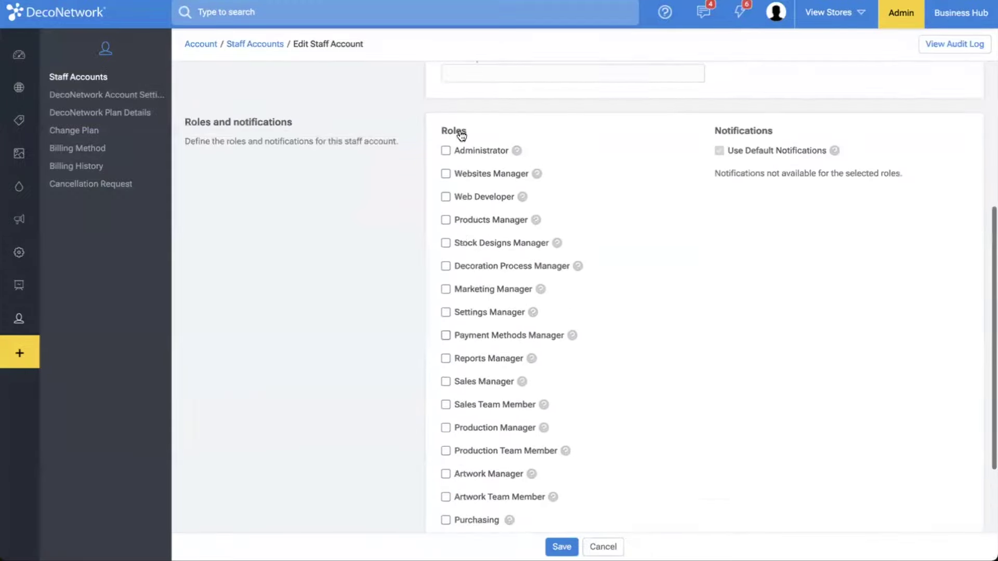
click(465, 203)
text(••••••)
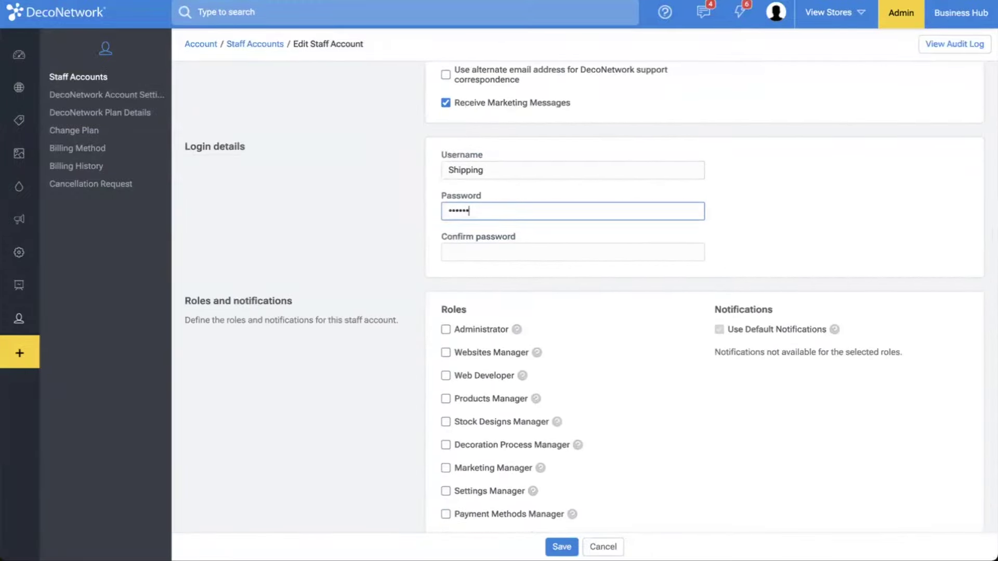
text(••••)
key(Tab)
text(•••••)
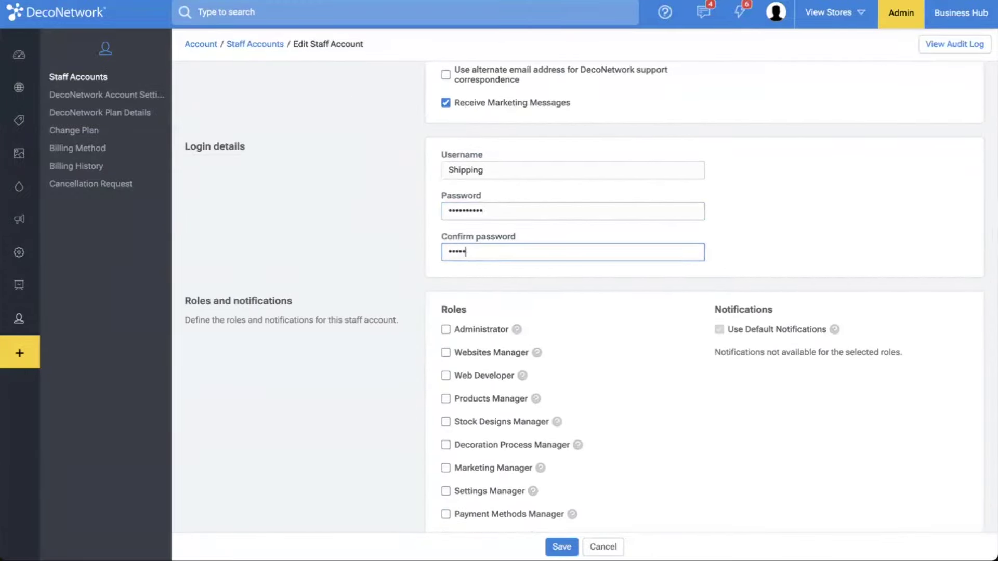
text(••••••)
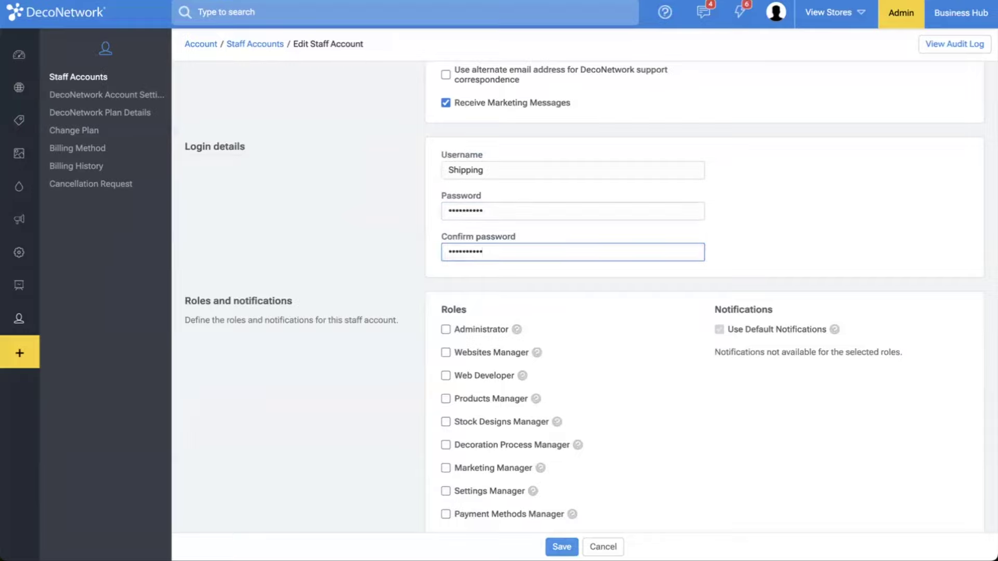
click(561, 547)
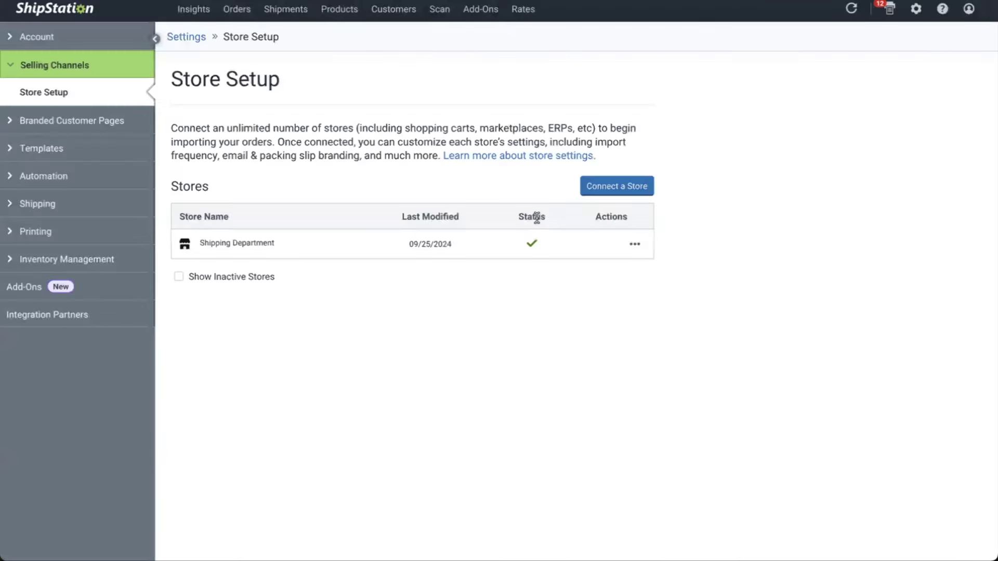
- Restart the Custom Store connection with the pasted URL, username Shipping and the account password
click(633, 186)
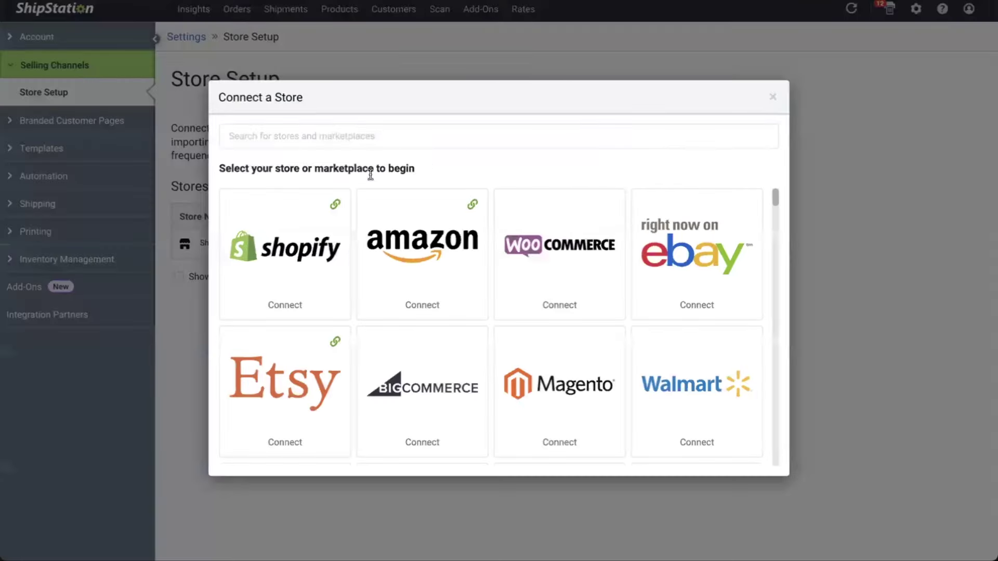
scroll(476, 260, down, 5)
scroll(477, 260, down, 5)
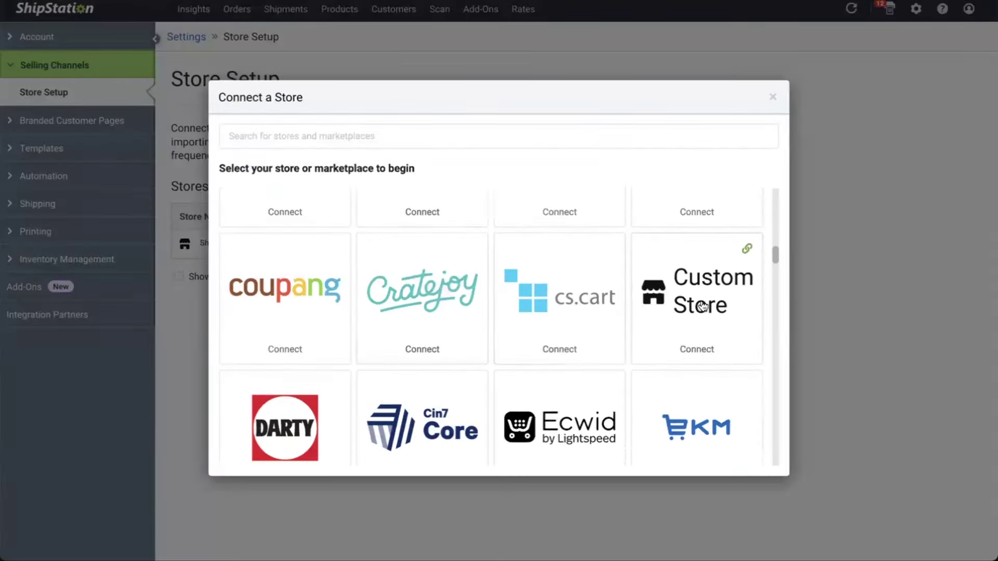
click(754, 300)
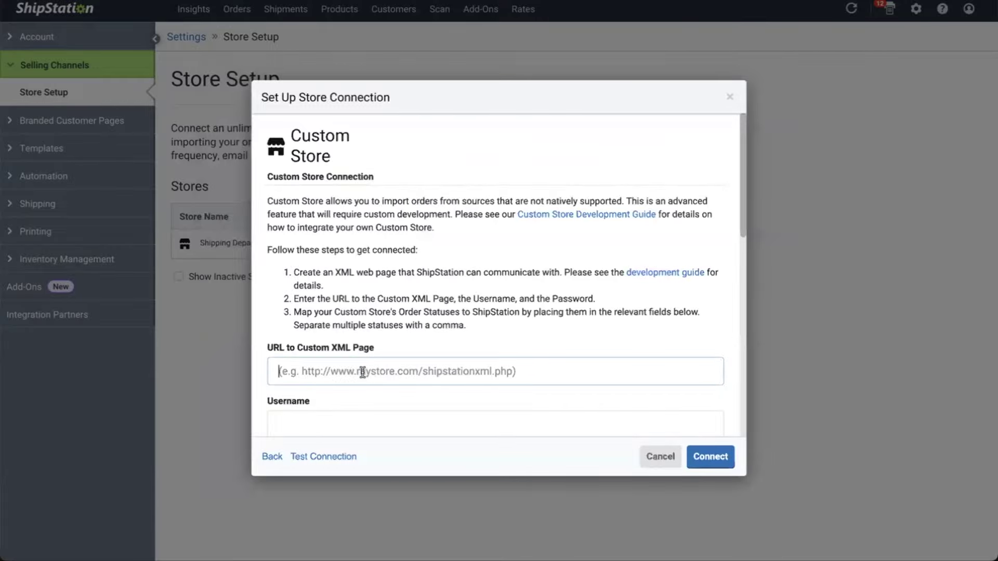
text(https://deconetworkmember.secure-decoration.com/api/shipstation)
scroll(423, 309, down, 3)
click(337, 301)
text(S)
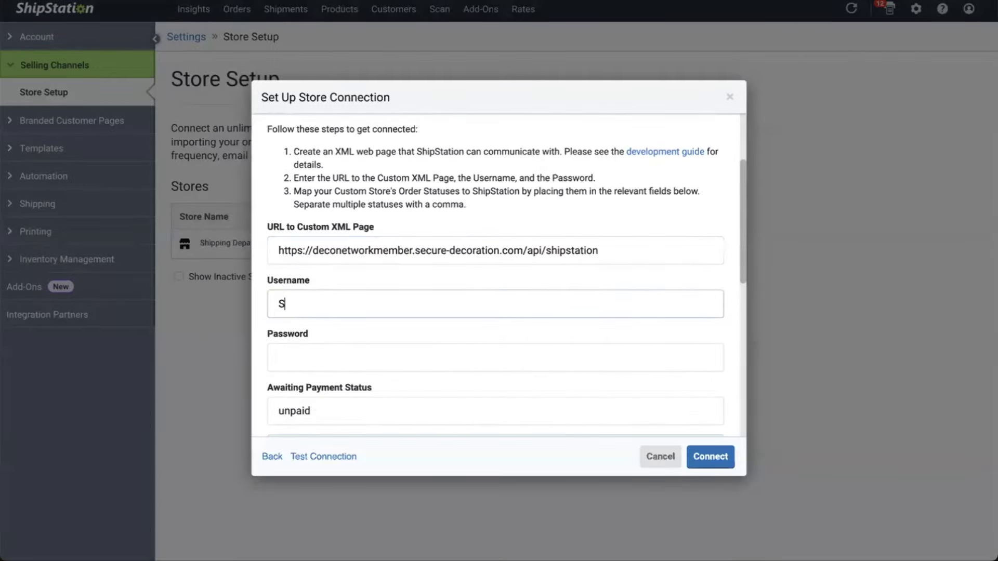
text(hipping)
click(279, 357)
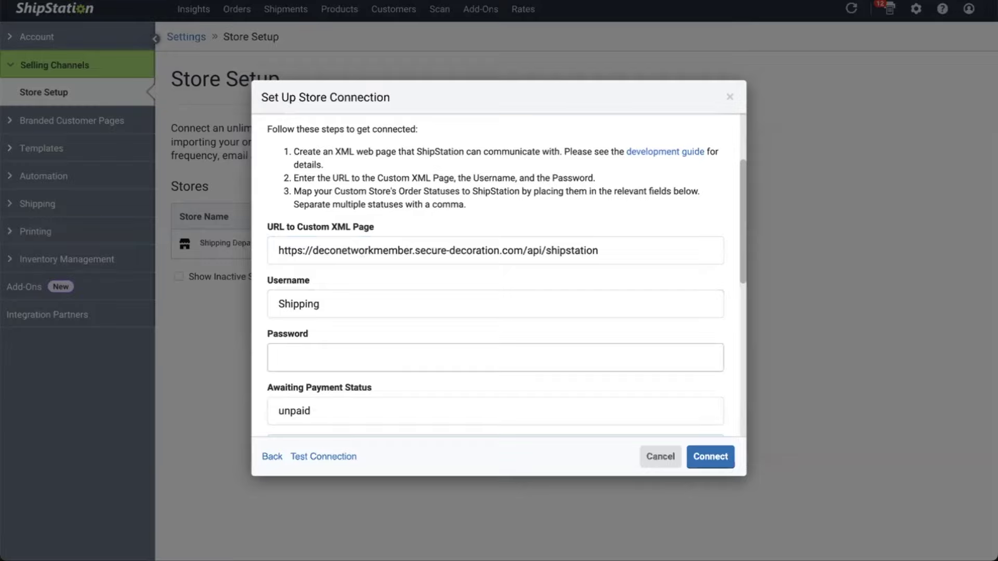
text(**********)
- Prefix the awaiting payment and awaiting shipment status mappings with ss_
scroll(333, 301, down, 3)
click(276, 290)
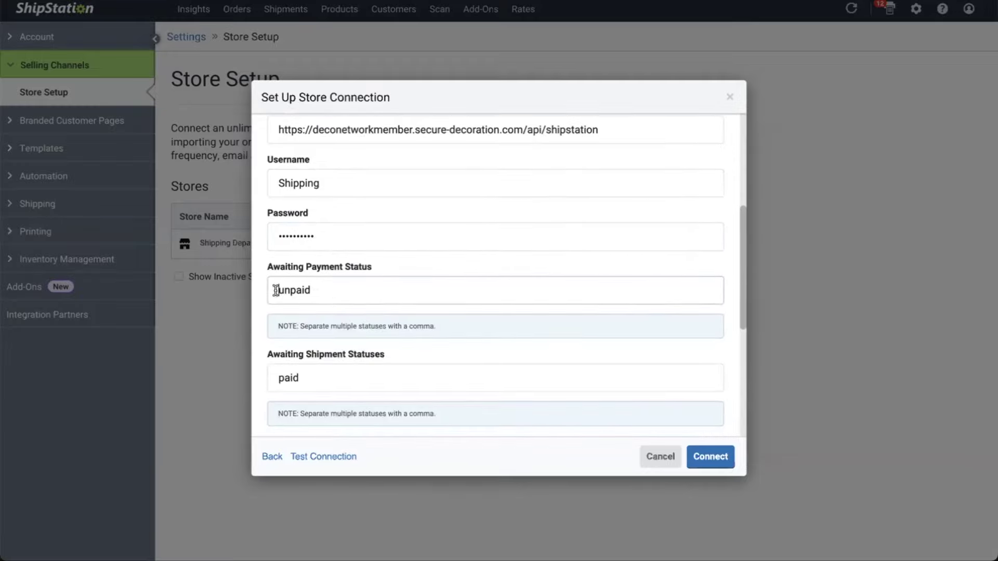
scroll(306, 245, down, 3)
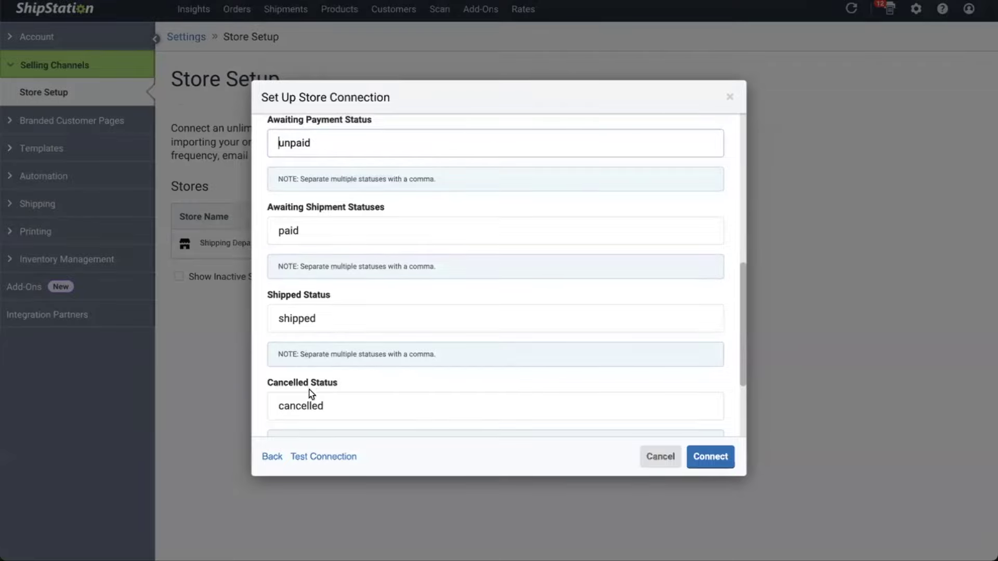
scroll(307, 364, down, 3)
scroll(289, 421, up, 3)
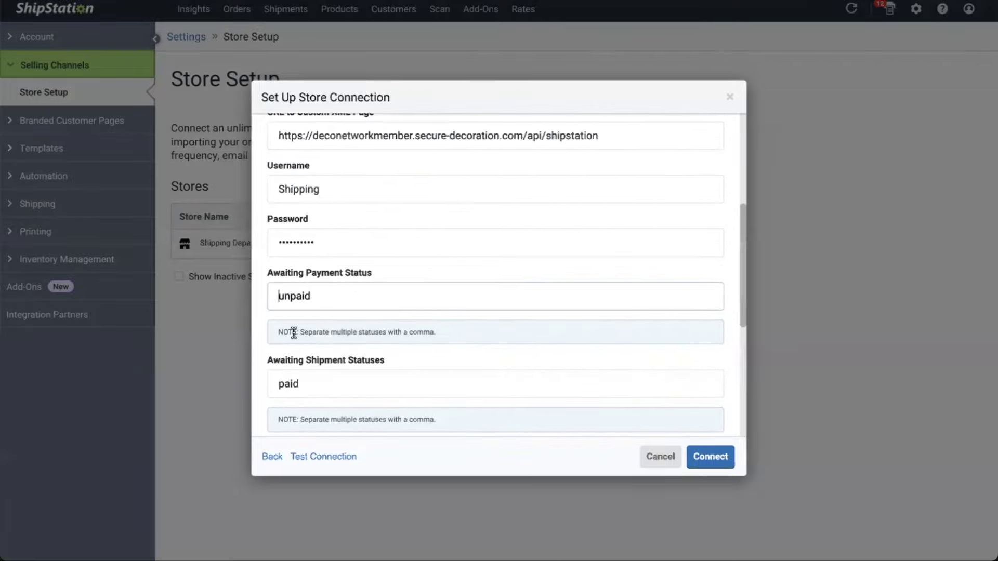
text(ss_)
shift+click(274, 300)
key(ctrl+c)
scroll(276, 312, down, 3)
click(273, 267)
key(ctrl+v)
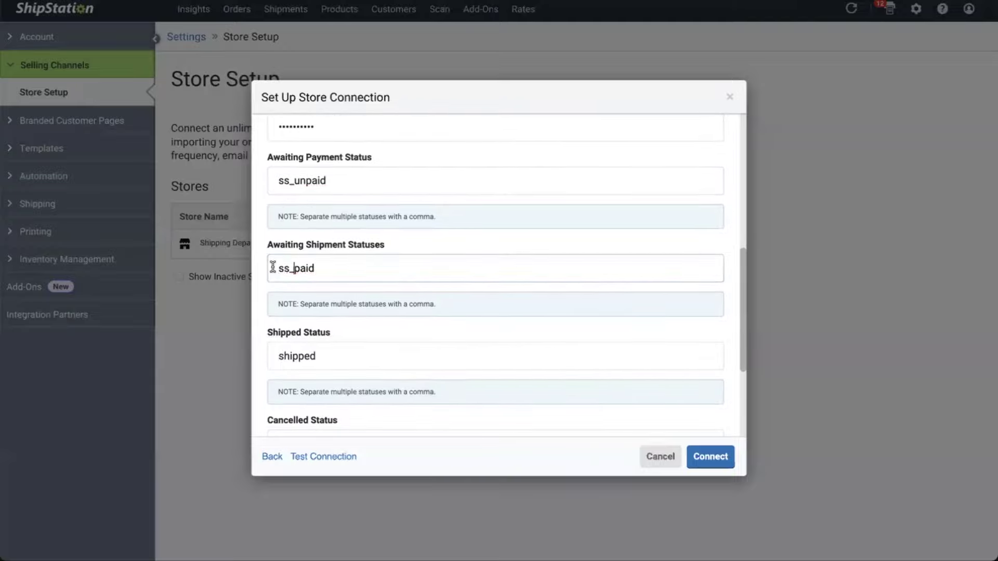
- Change Shipped, Cancelled and On-Hold mappings to ss_shipped, ss_cancelled, ss_on_hold; search help for 'shipstation'
scroll(276, 313, down, 1)
click(270, 296)
key(ctrl+v)
scroll(270, 291, down, 2)
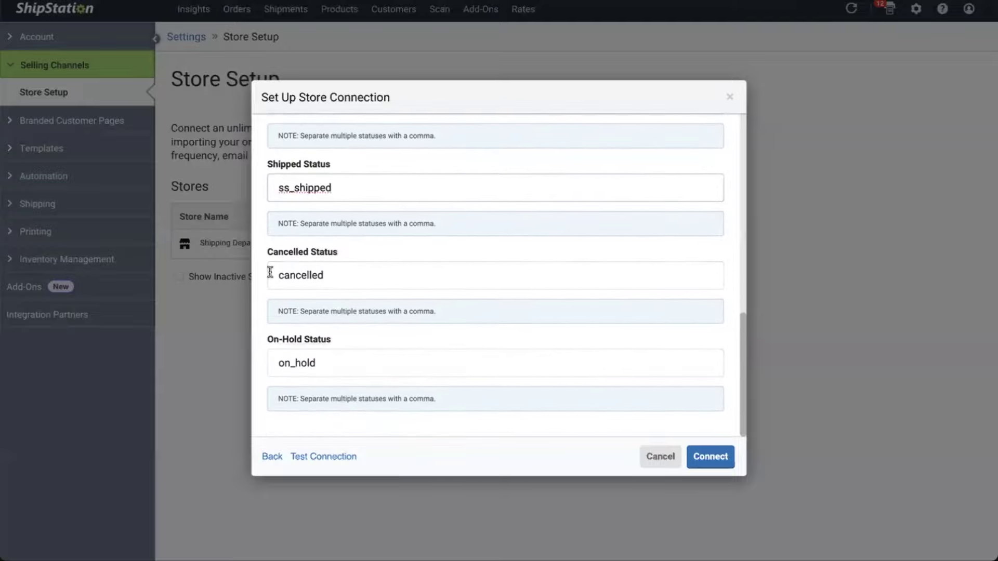
click(270, 275)
key(ctrl+v)
click(271, 367)
key(ctrl+v)
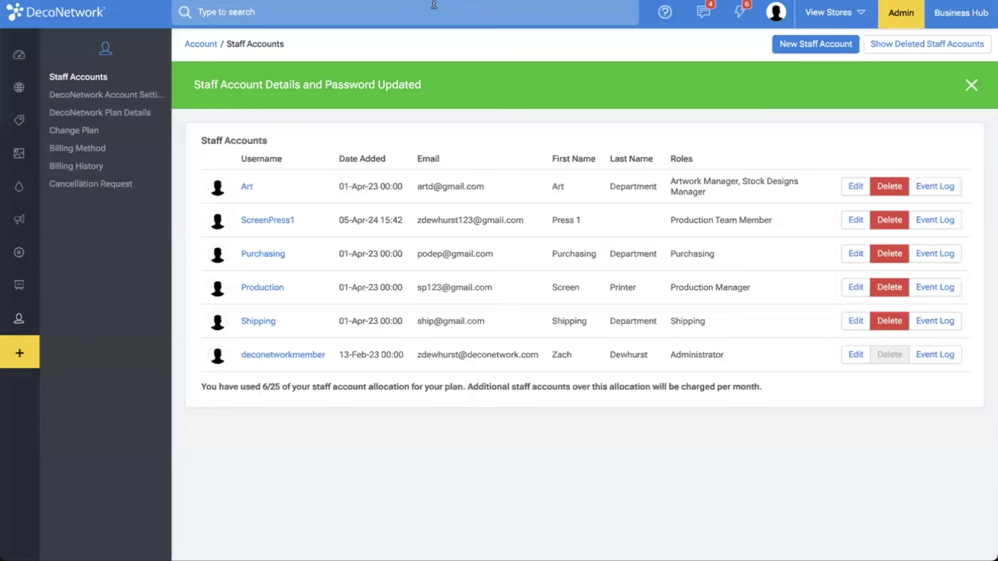
click(434, 4)
text(shipstation)
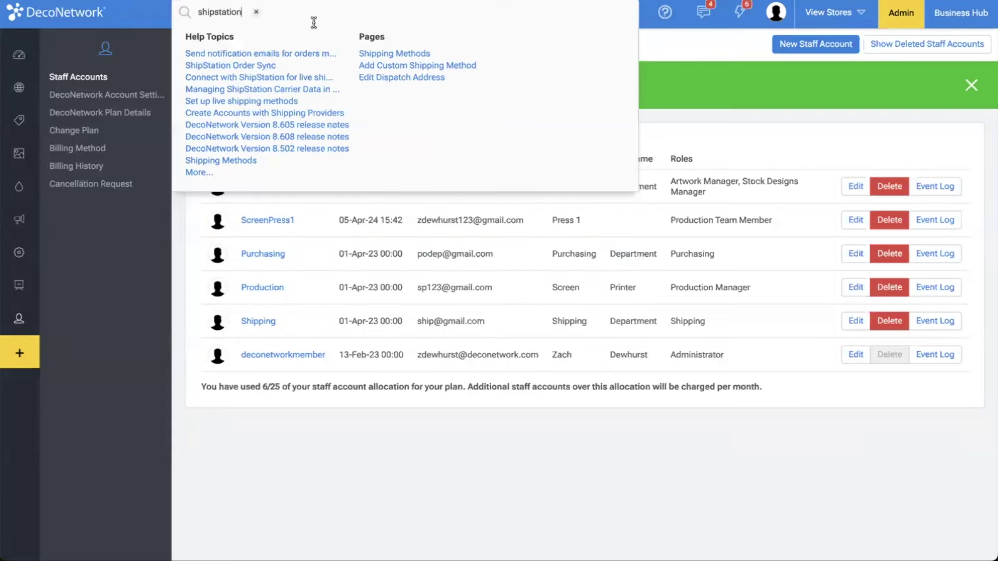
- Read the ShipStation Order Sync article's step 6 status mappings, then test the Custom Store connection
click(232, 66)
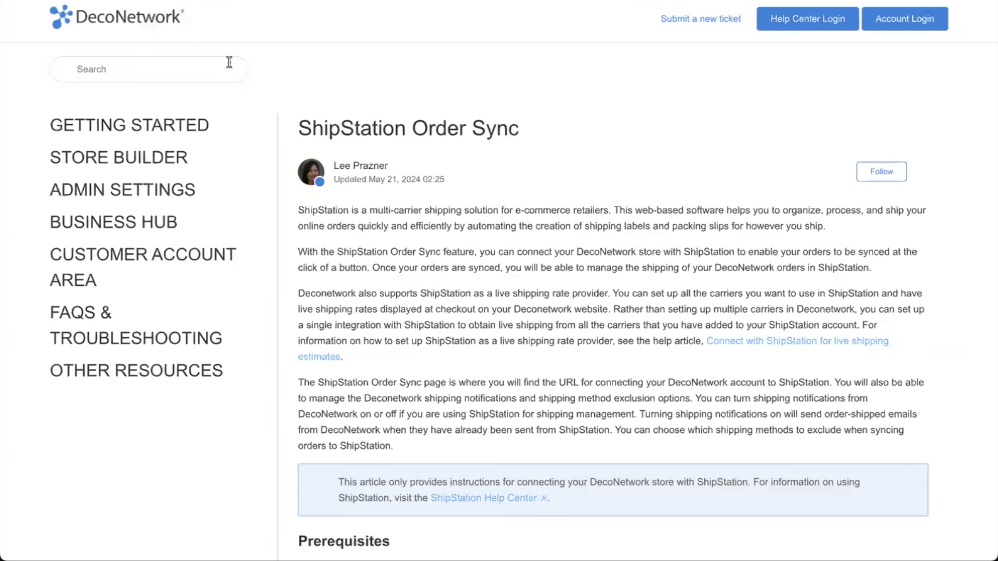
scroll(464, 171, down, 1)
scroll(465, 171, down, 15)
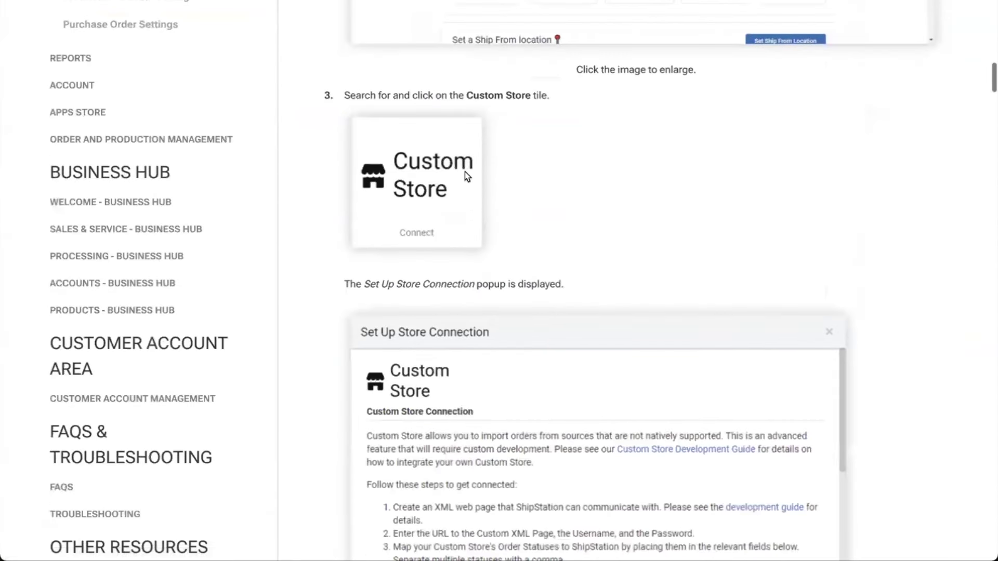
scroll(518, 194, down, 10)
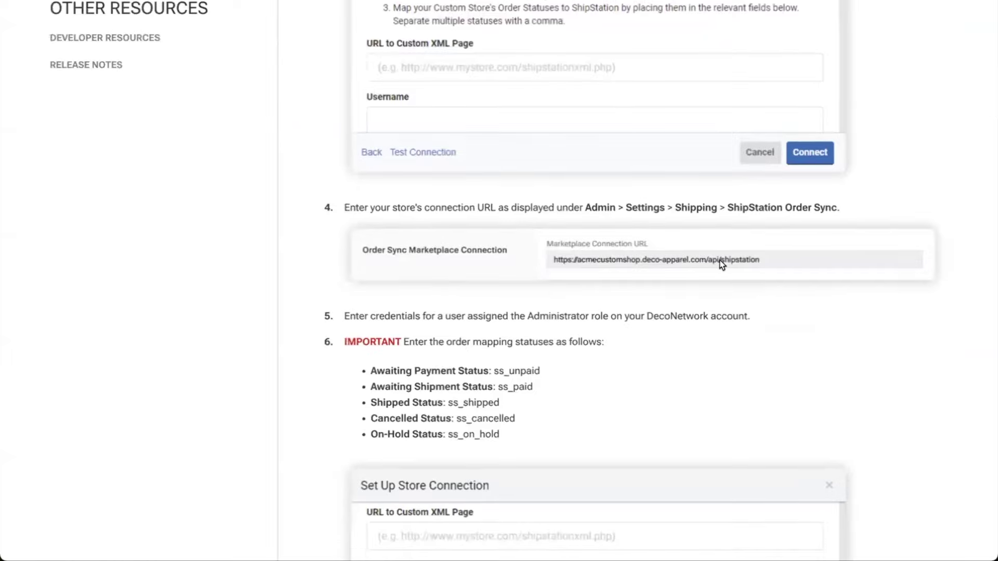
scroll(717, 263, down, 4)
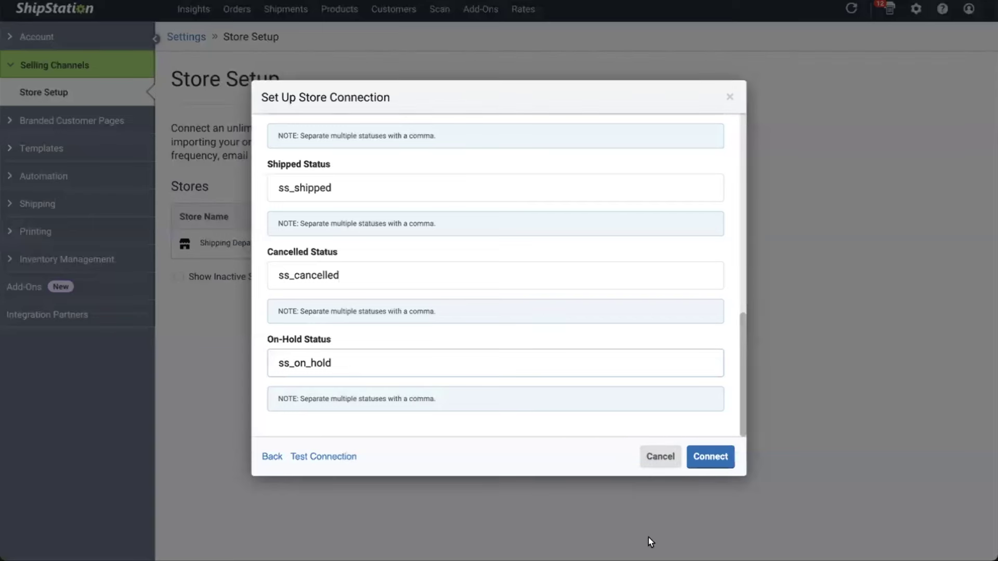
click(328, 456)
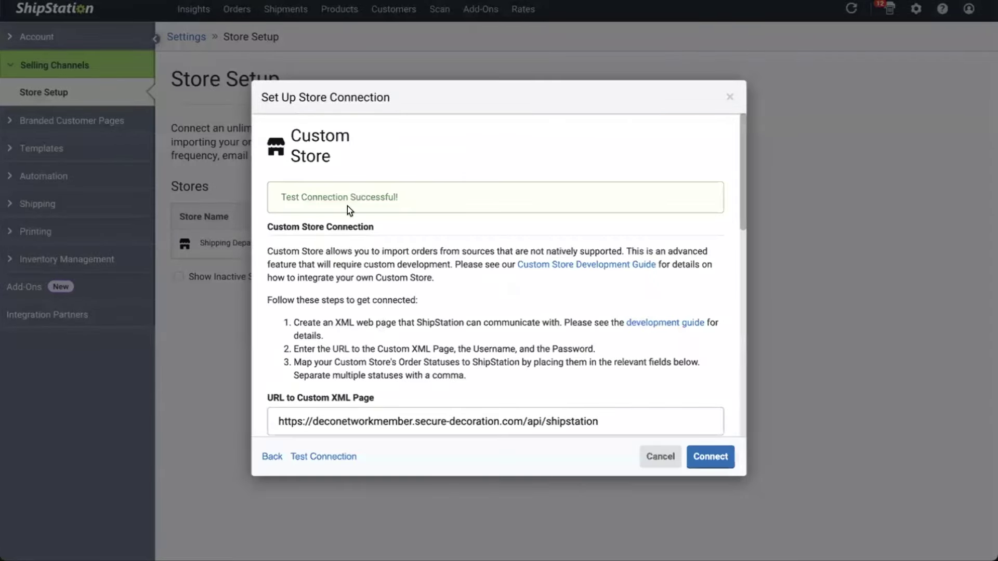
- Connect the custom store and rename it to 'Masterclass Shipping' in its store details
click(718, 455)
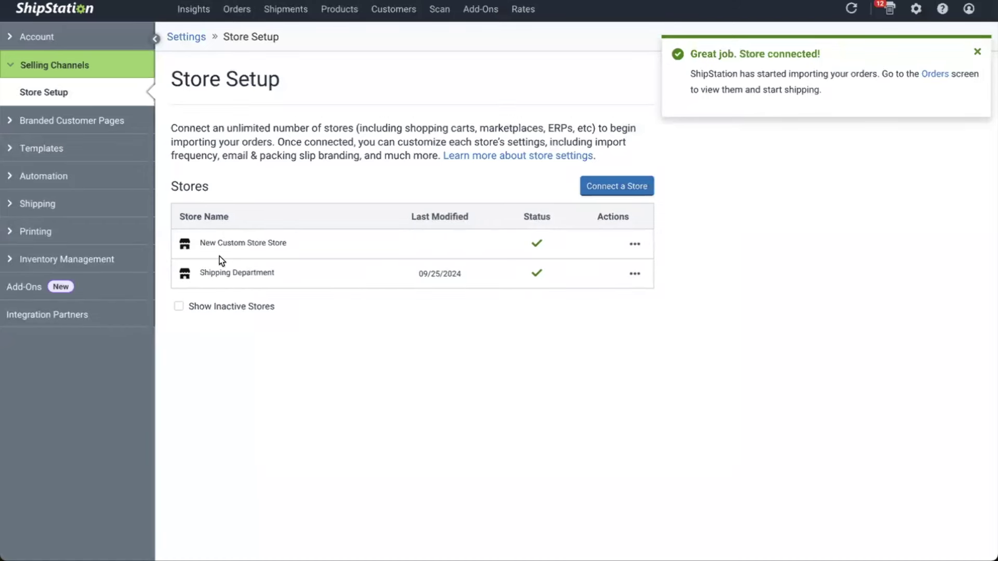
click(635, 245)
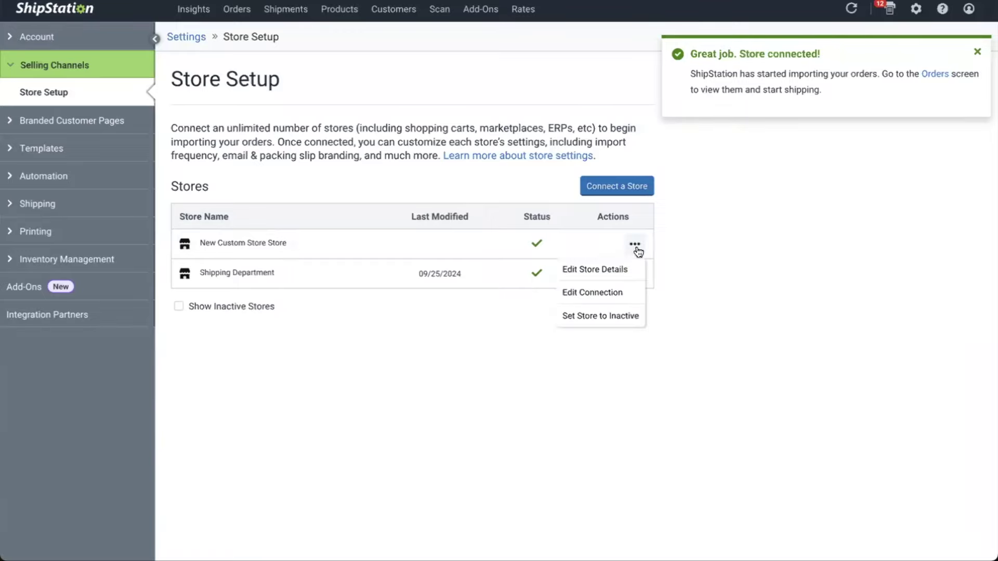
click(614, 270)
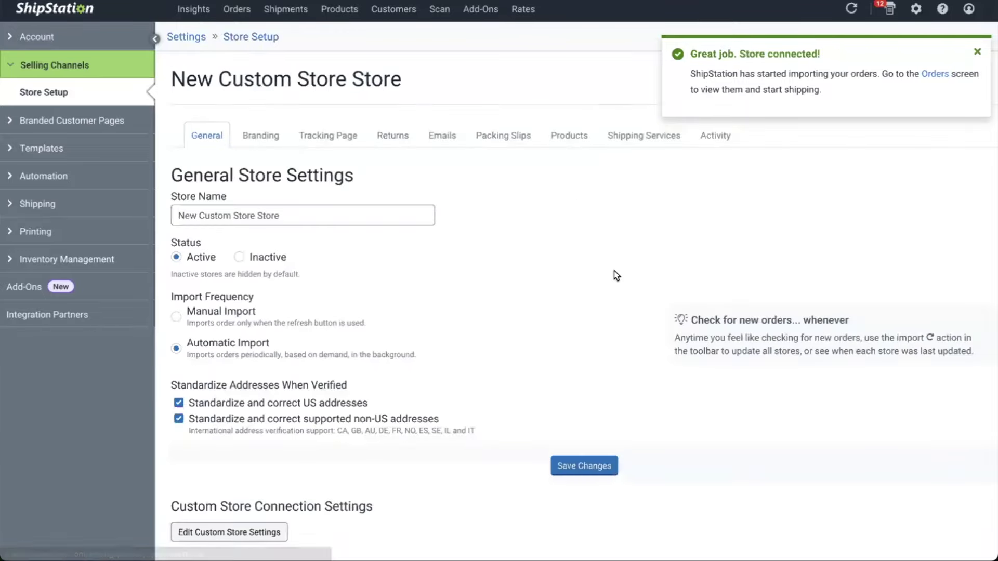
triple_click(234, 215)
text(Masterclass)
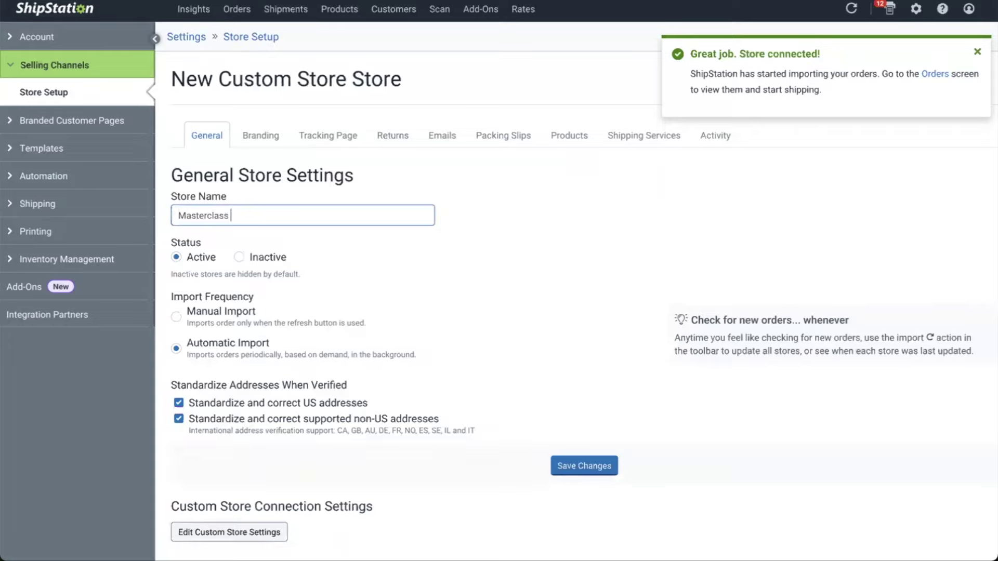
text( Shipping)
- Dismiss the connected notice, glance at branding settings, and save the store changes
click(978, 52)
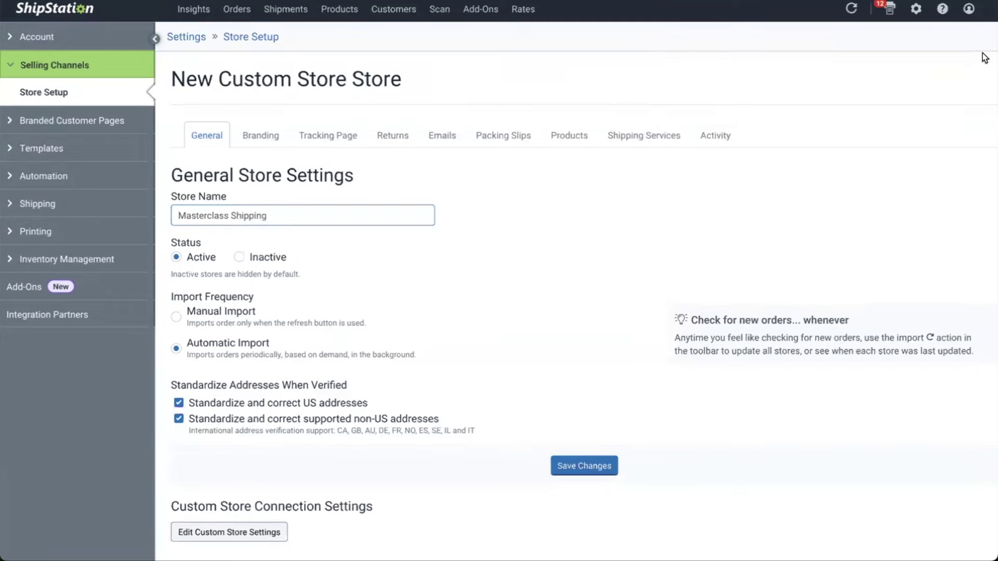
click(254, 142)
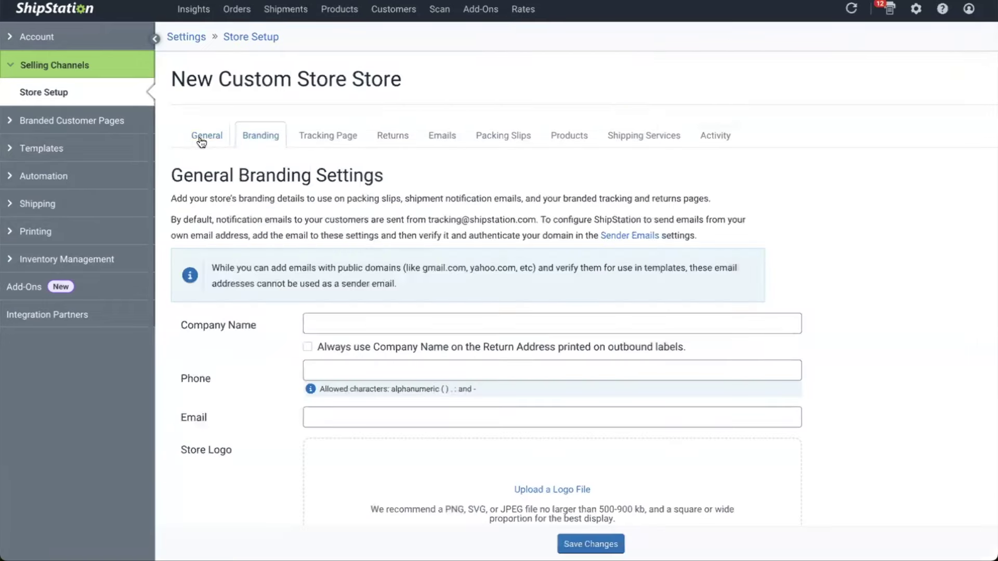
scroll(305, 288, down, 3)
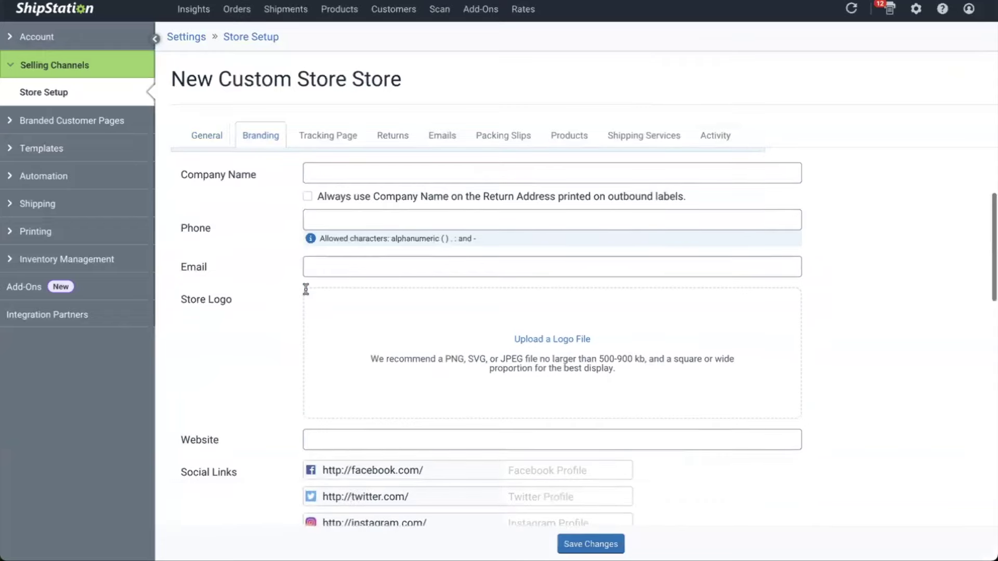
scroll(460, 348, up, 3)
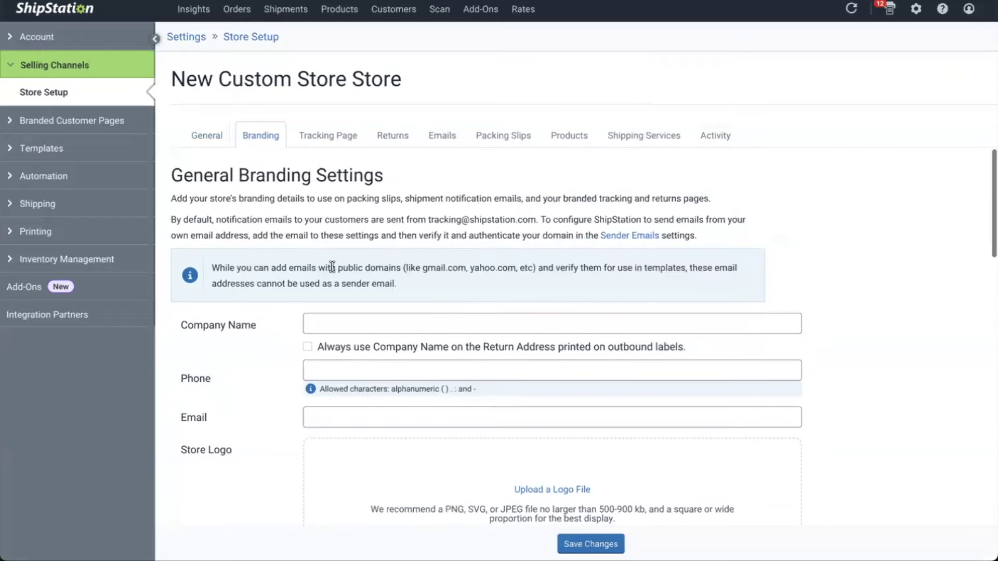
click(207, 143)
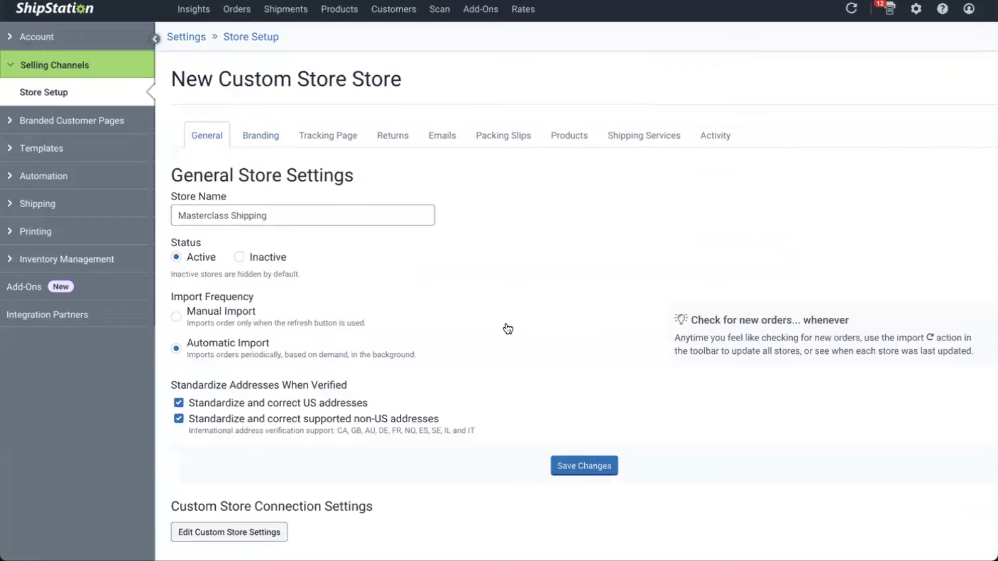
click(584, 466)
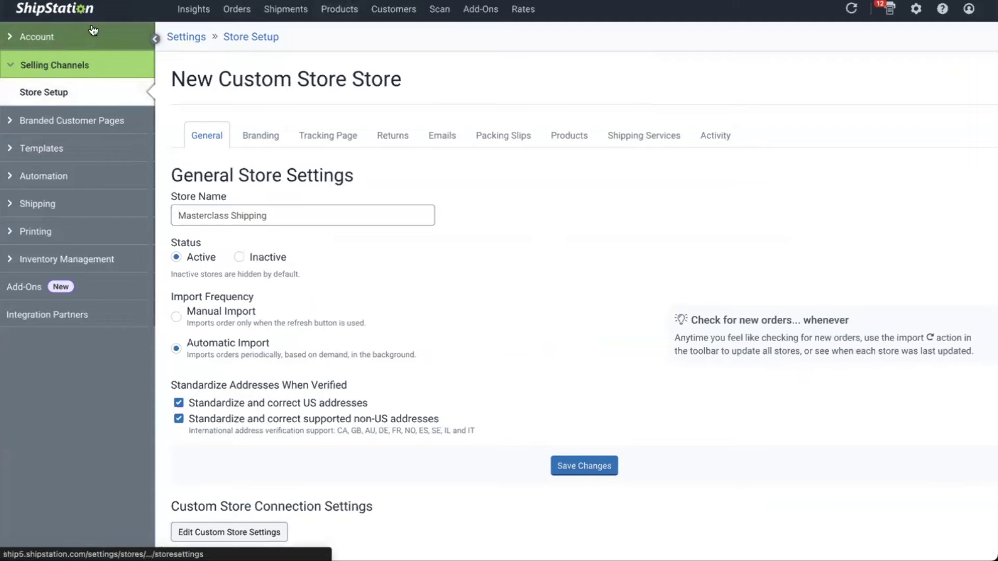
- View ShipStation's Awaiting Shipment orders, including Masterclass Shipping, then the On Hold orders
click(236, 11)
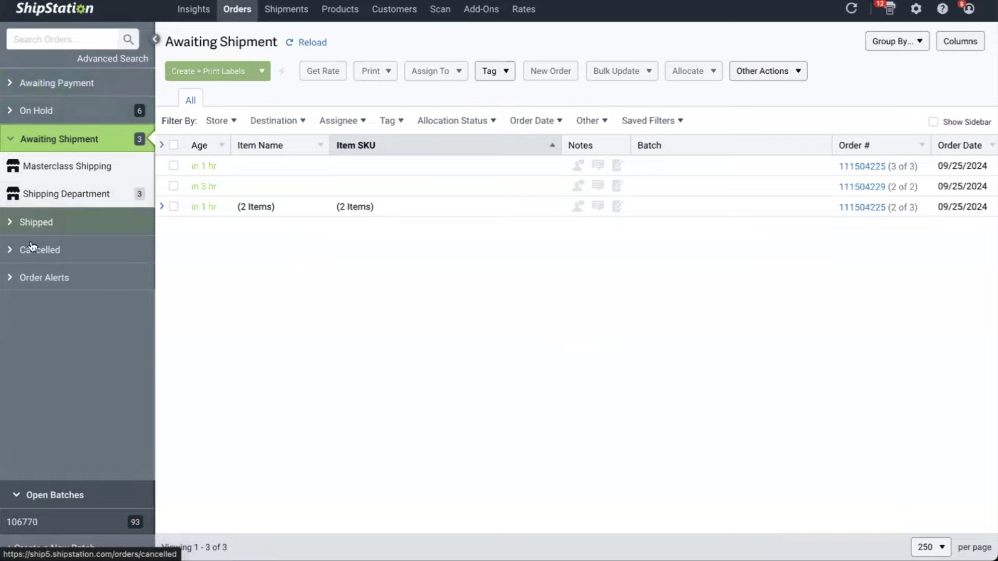
click(38, 114)
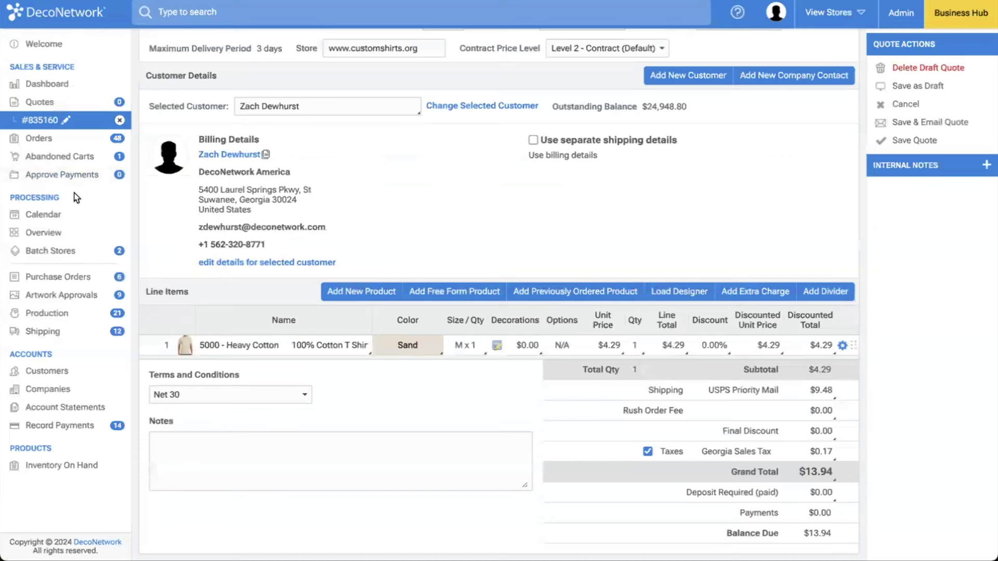
- View DecoNetwork's Production orders and its 12 line items awaiting shipping, then ShipStation's awaiting shipment list
click(52, 313)
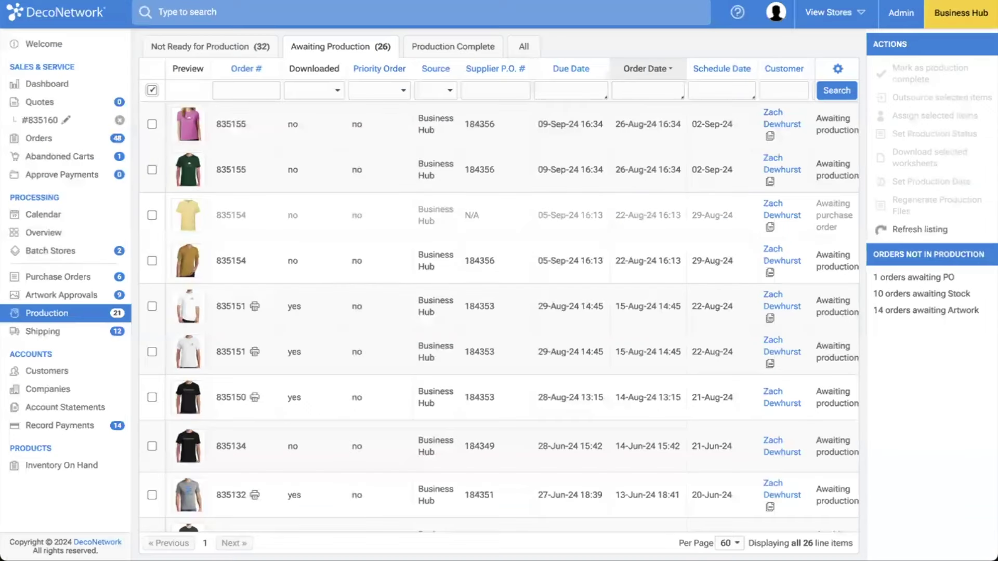
click(49, 331)
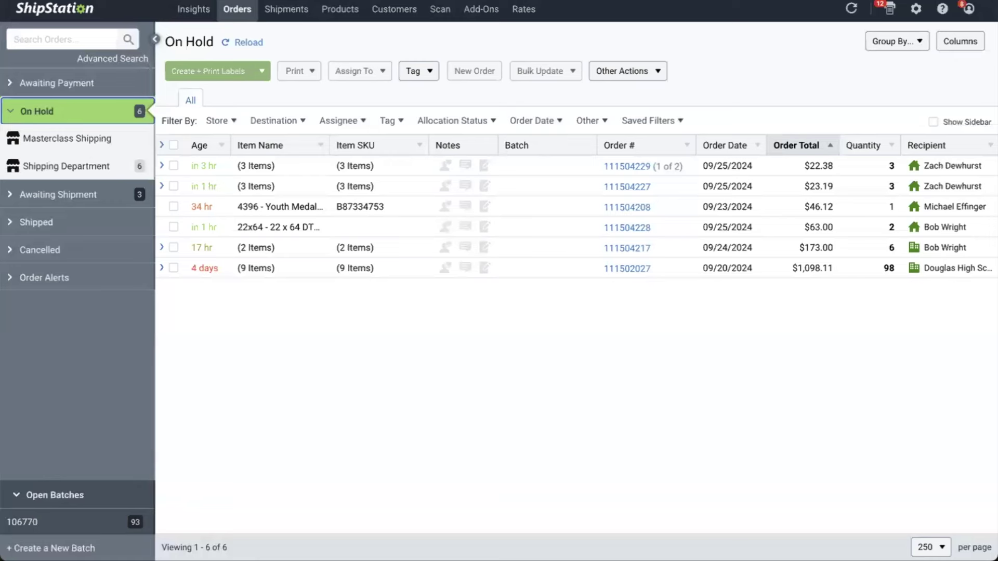
click(79, 196)
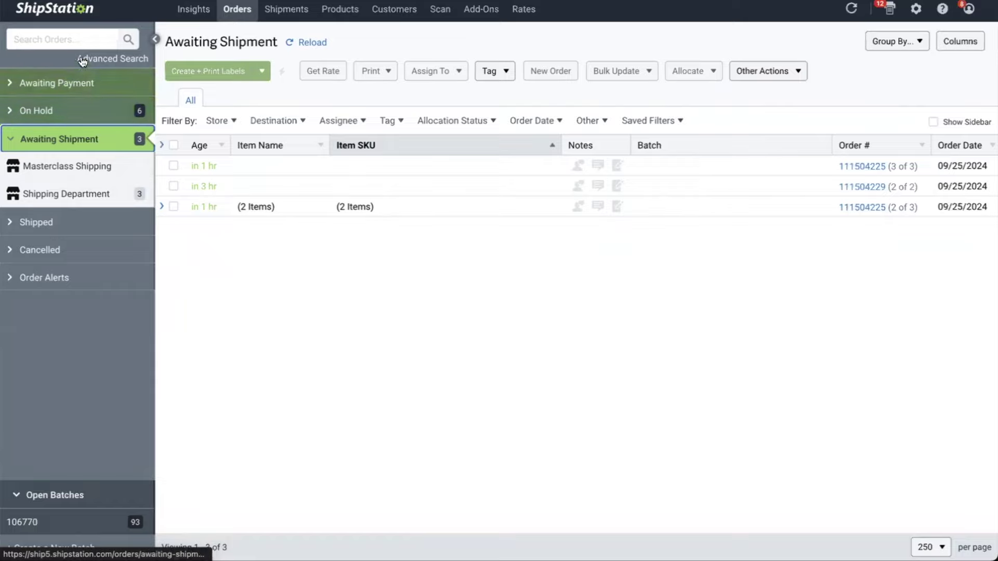
- Check ShipStation's orders awaiting payment per store, then return to the orders awaiting shipment
click(76, 34)
click(37, 90)
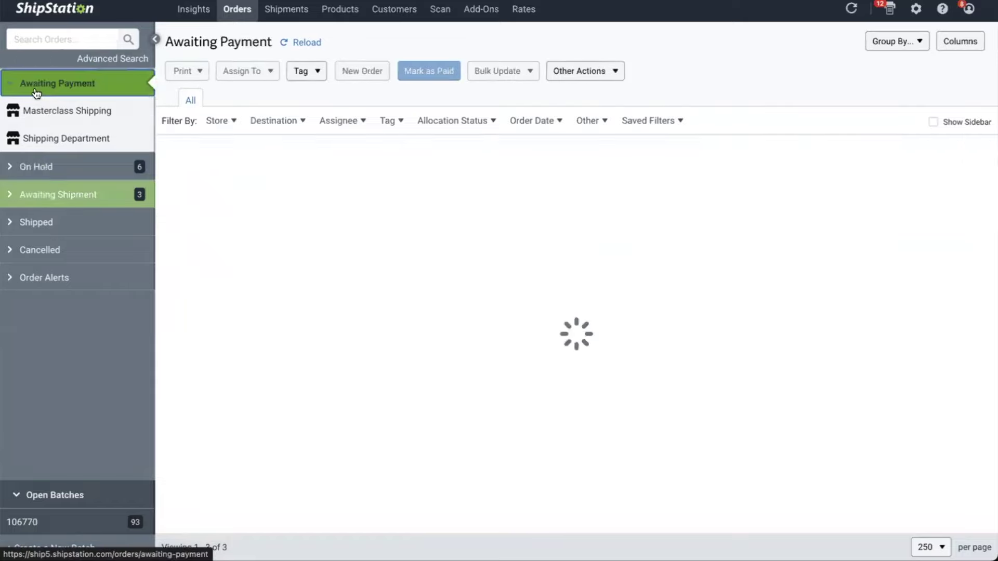
click(33, 40)
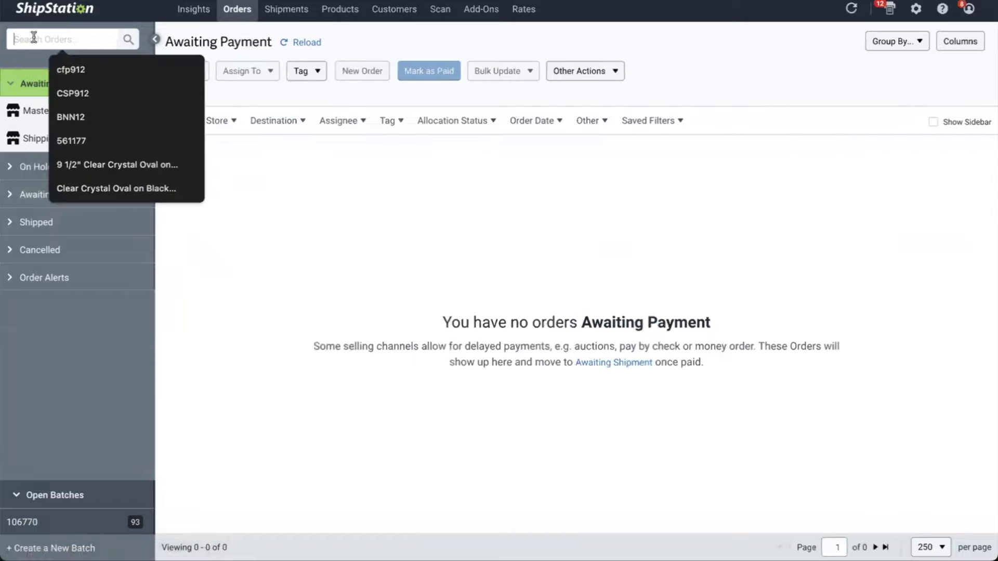
click(114, 2)
click(237, 9)
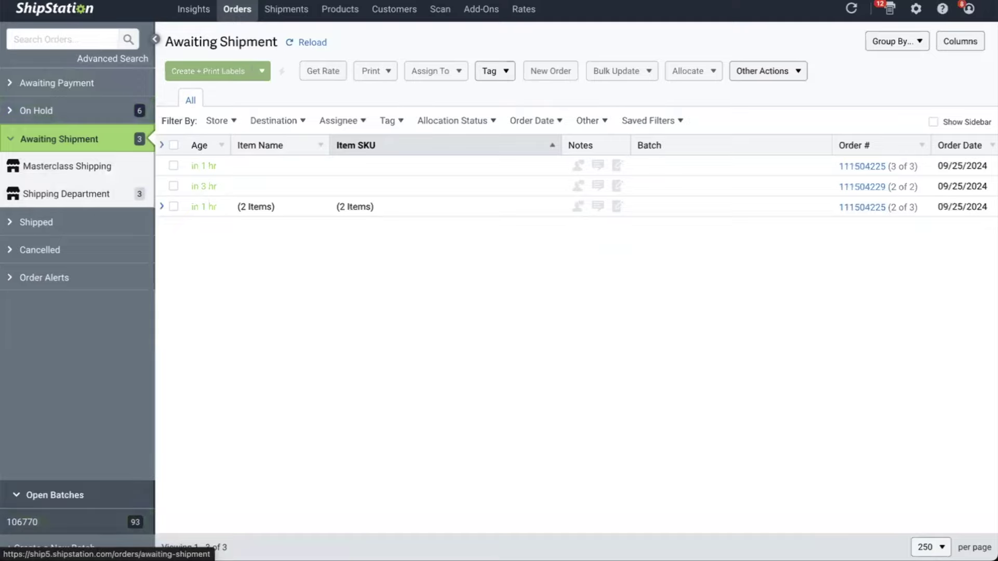
- Import new orders from all stores with Update All Stores
click(850, 8)
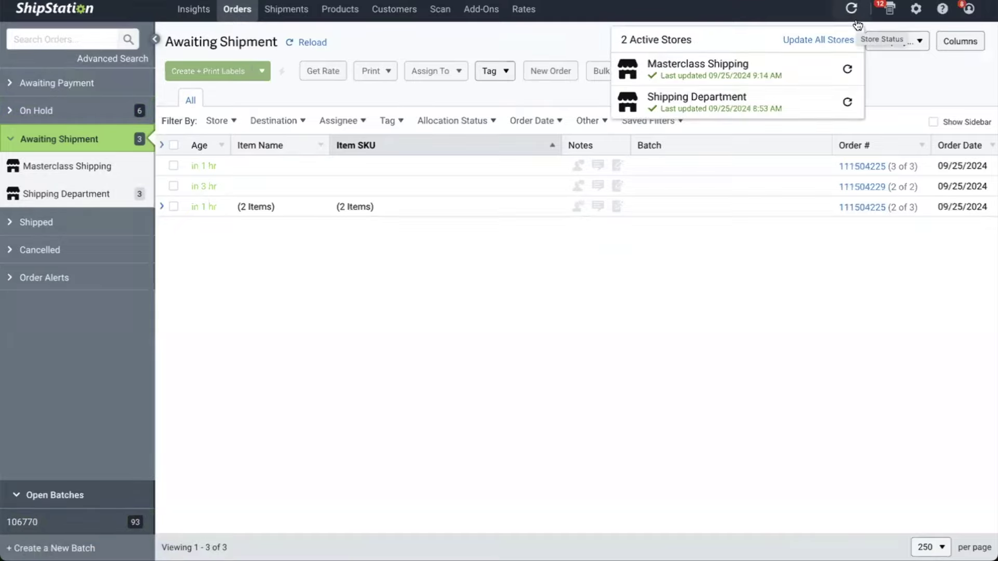
click(825, 41)
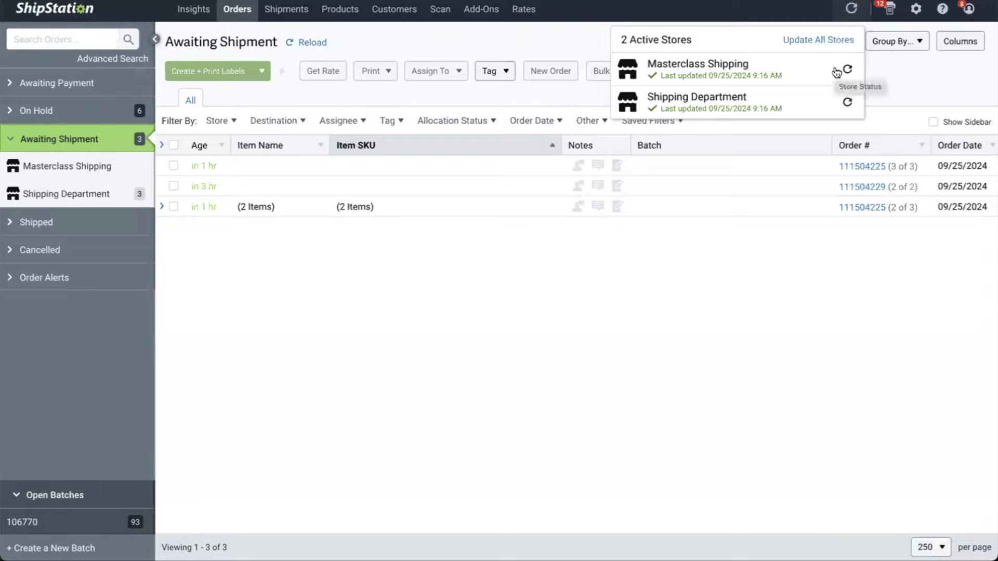
click(83, 115)
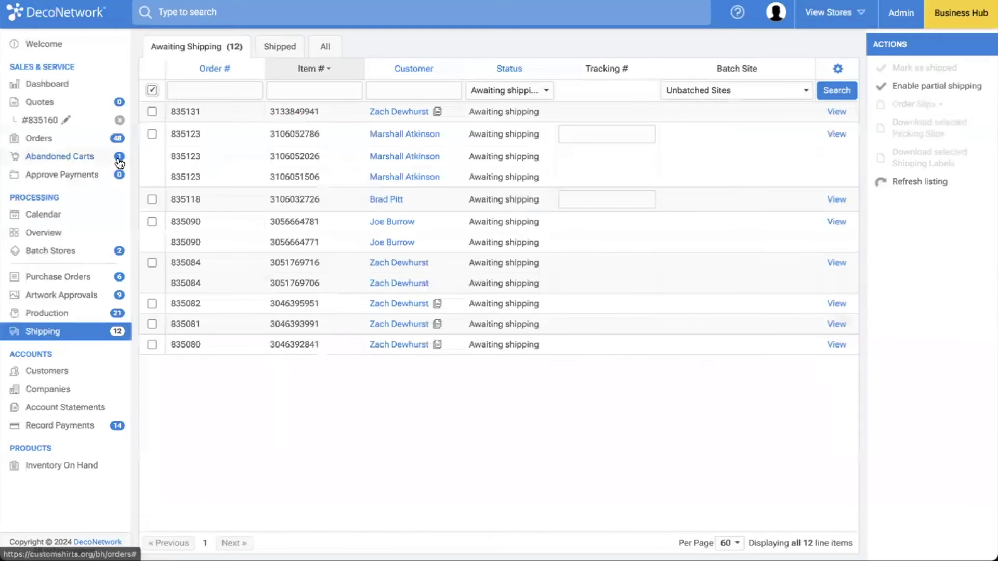
- Add a PC450 - Fan Favorite Tee product line to quote #835160 and save it
click(51, 110)
click(49, 120)
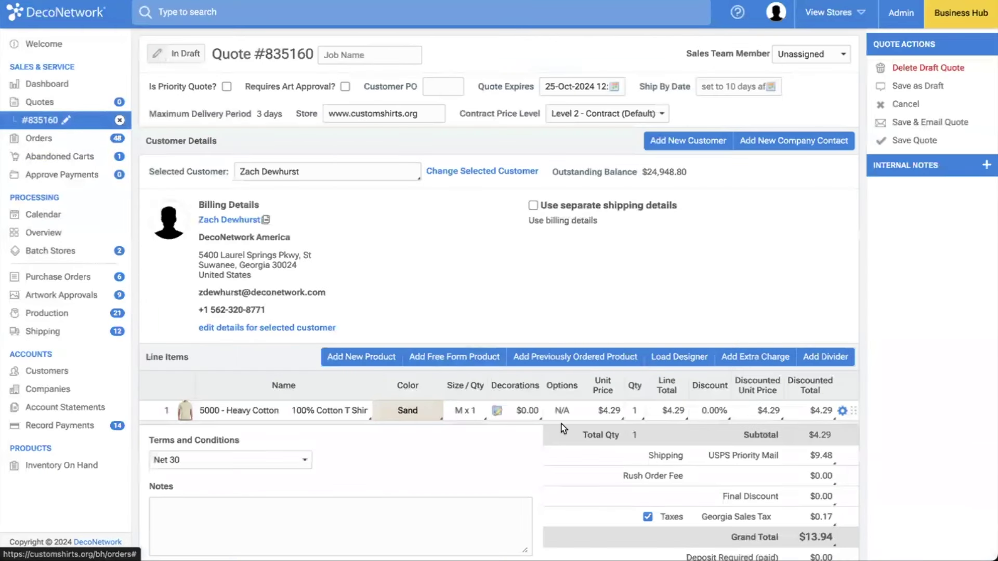
click(352, 362)
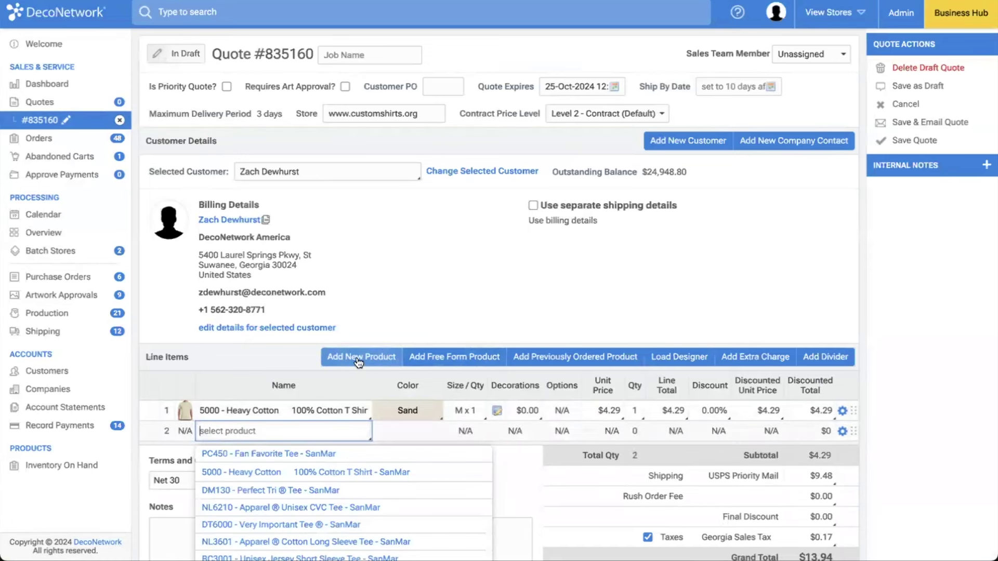
click(284, 455)
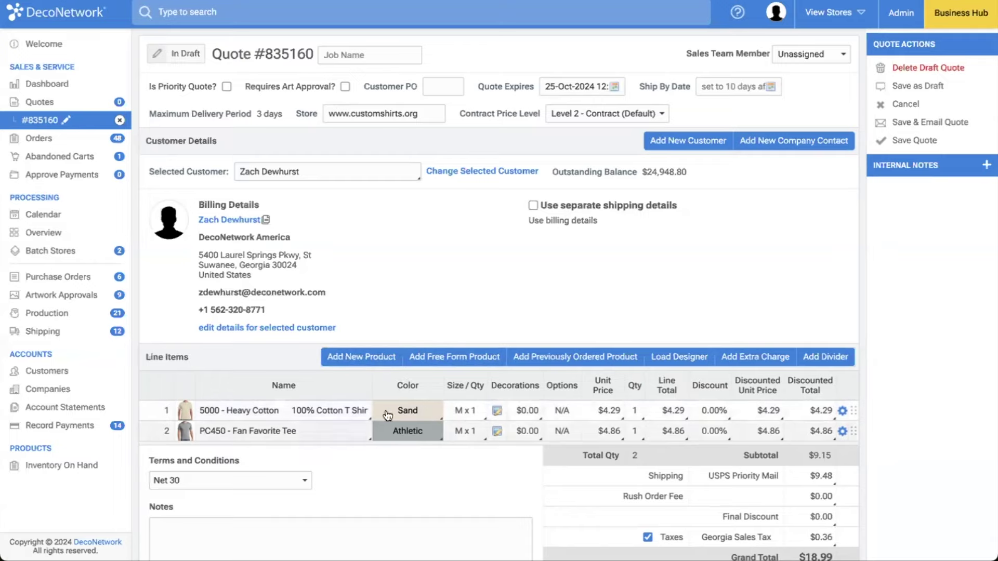
click(919, 147)
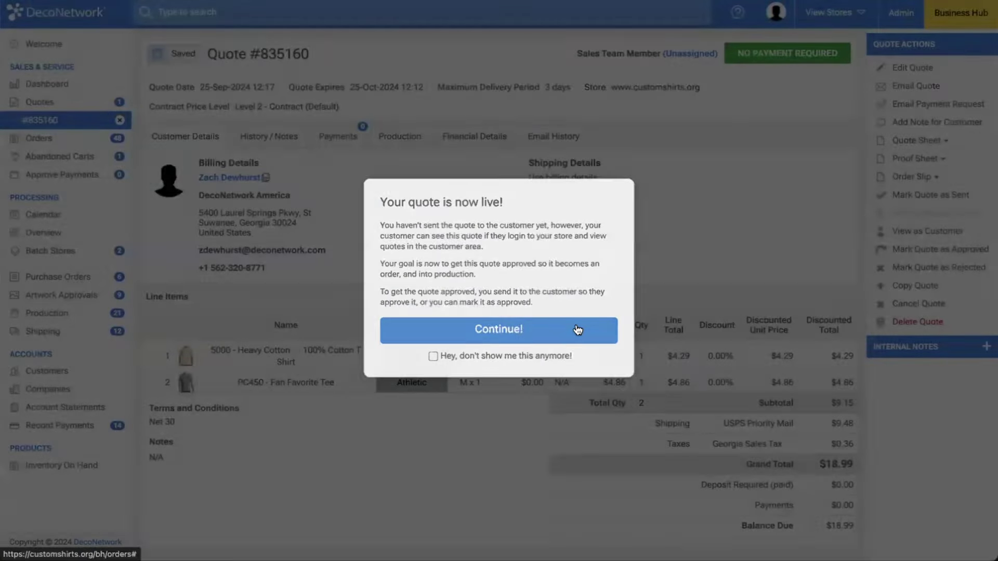
- Mark quote 835160 as approved, converting it into an order
click(575, 330)
click(949, 251)
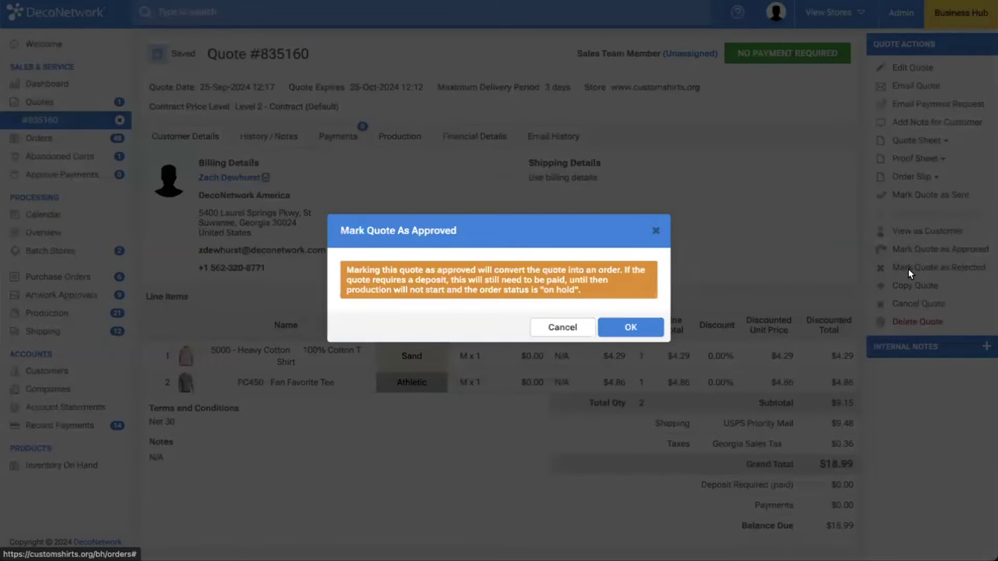
click(630, 327)
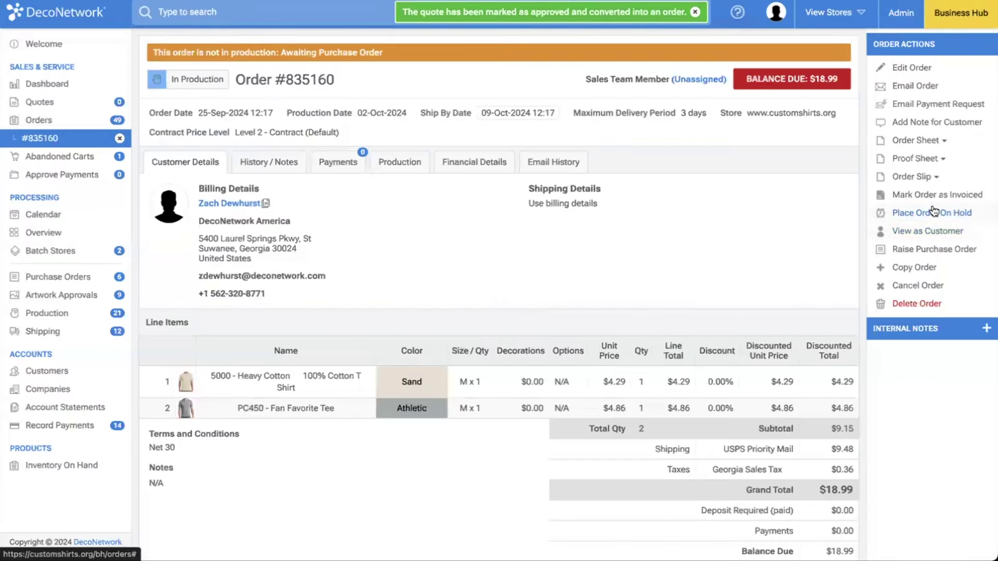
- Raise a new SanMar purchase order for the garments and save it
click(939, 250)
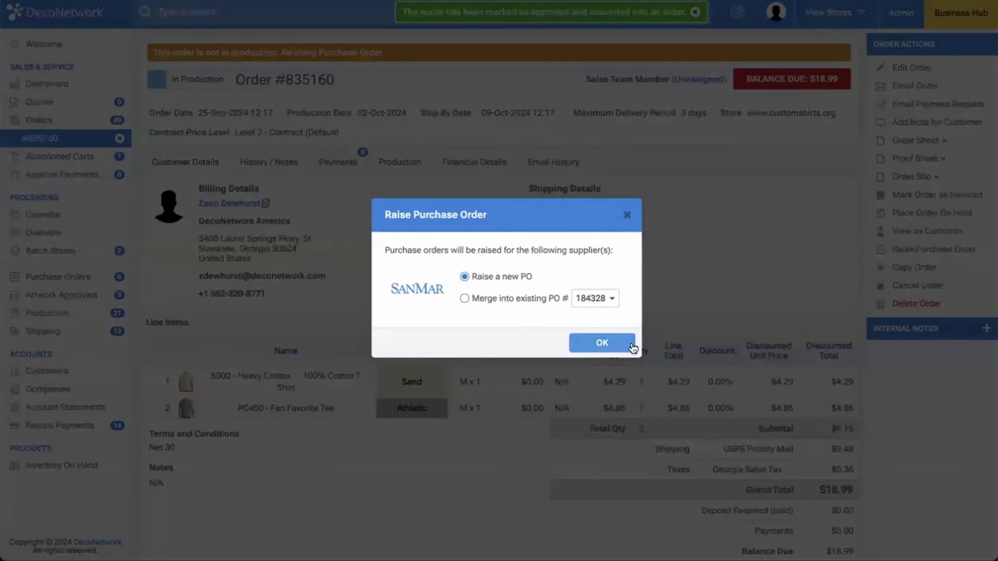
click(614, 343)
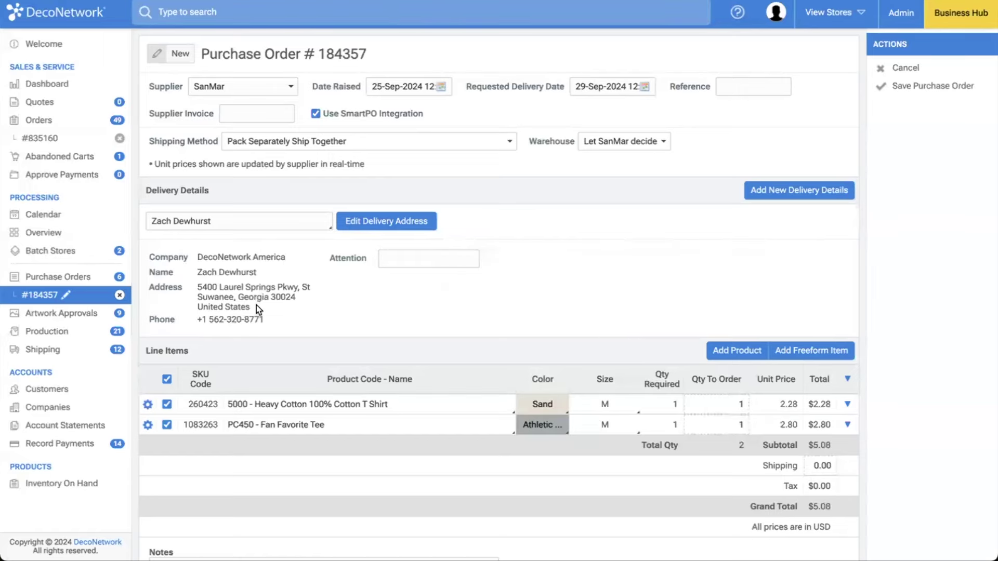
scroll(256, 305, down, 2)
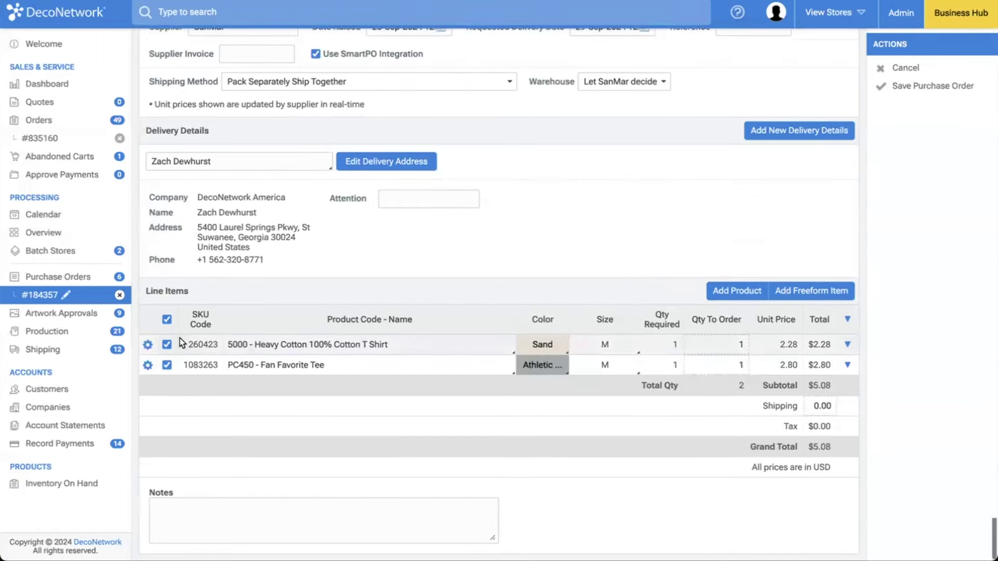
click(953, 94)
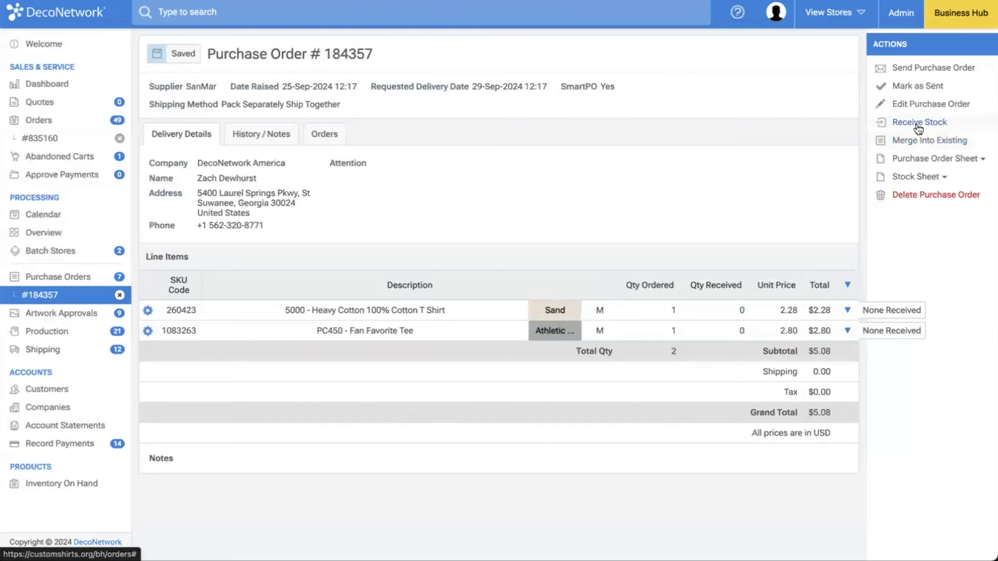
- Receive the PC450 tee on purchase order 184357 and save the received stock
click(919, 123)
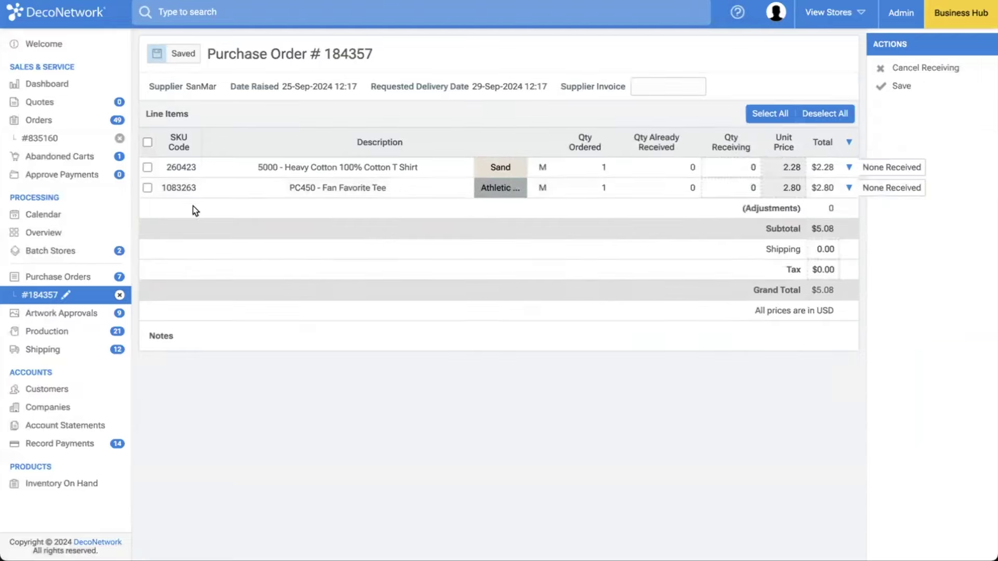
click(148, 188)
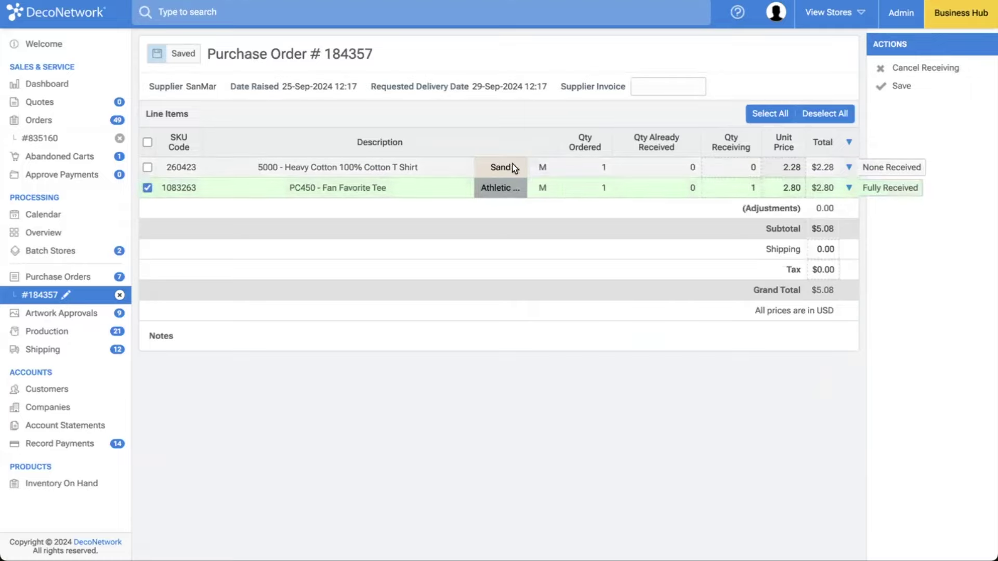
click(904, 85)
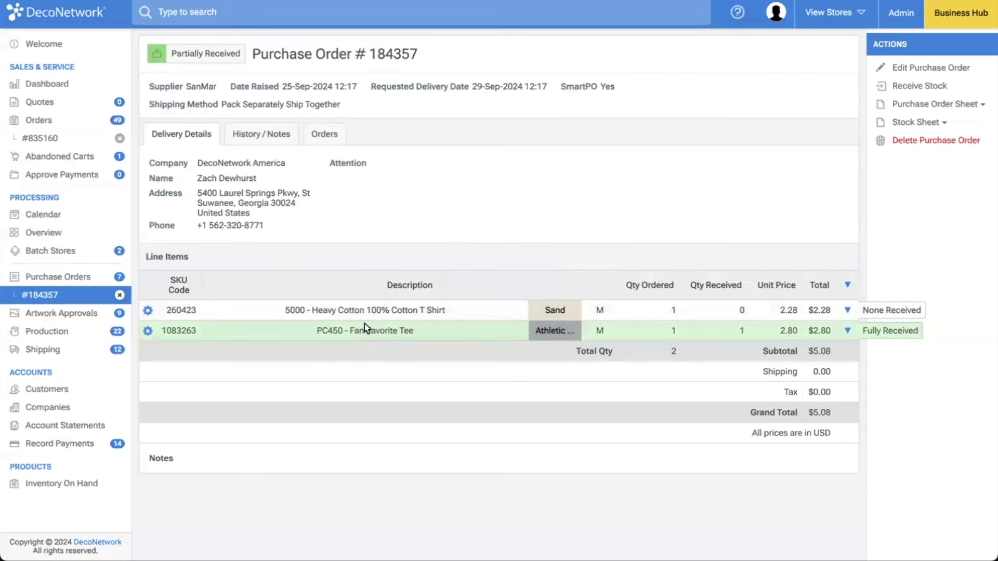
click(98, 331)
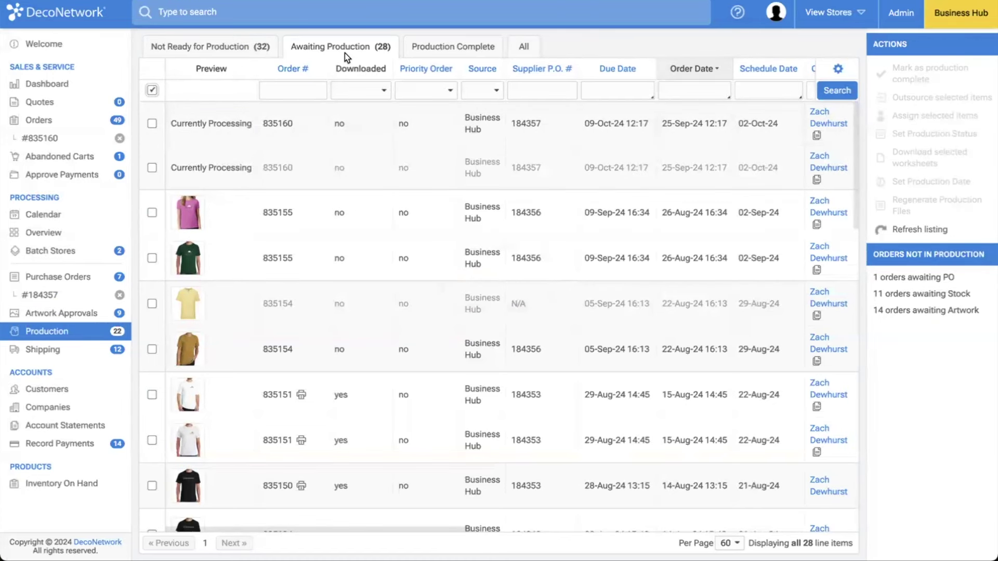
- Open order 835160's PC450 Fan Favorite Tee awaiting-production item and copy its order number
click(237, 52)
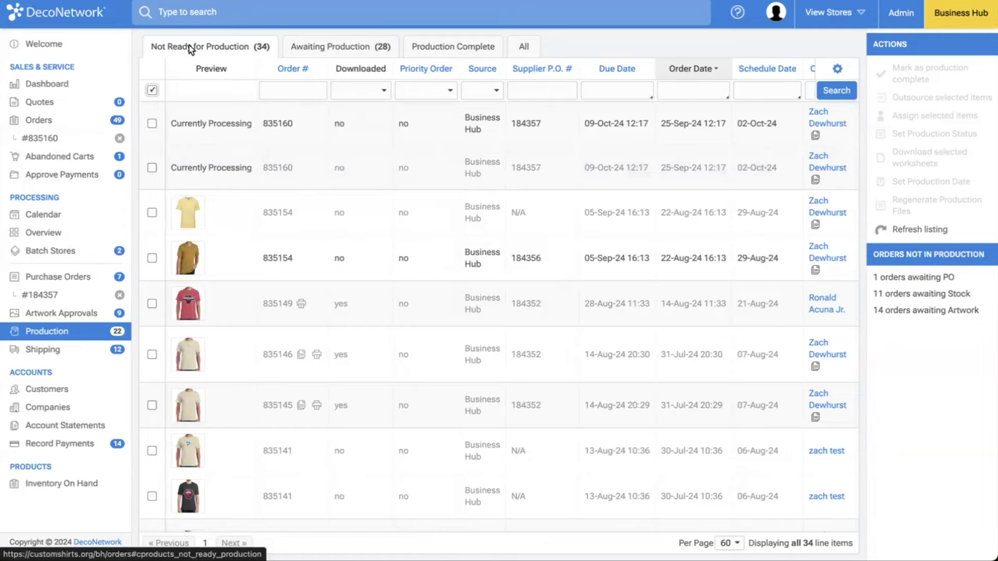
click(325, 54)
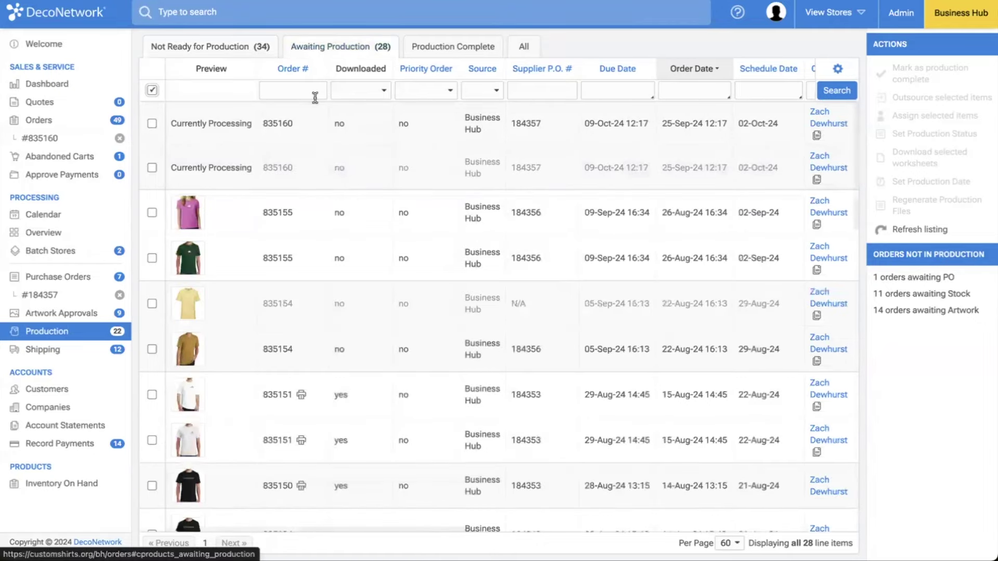
click(341, 138)
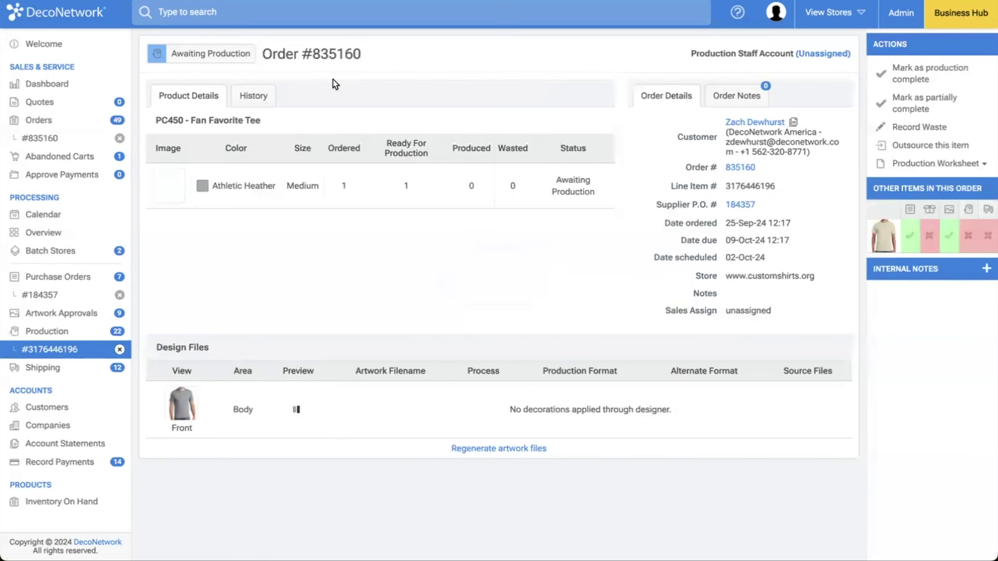
drag(362, 54, 311, 54)
key(ctrl+c)
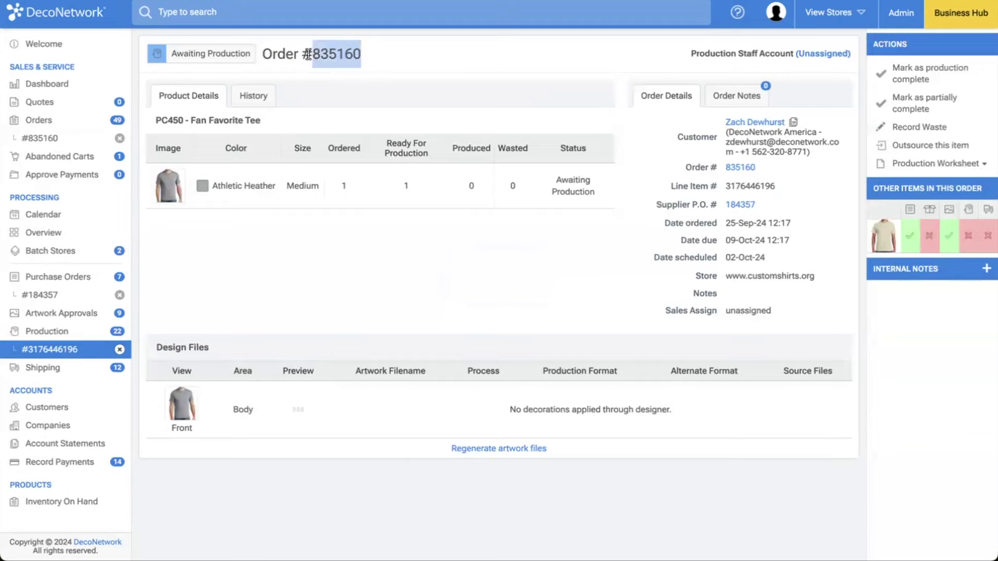
key(alt+Tab)
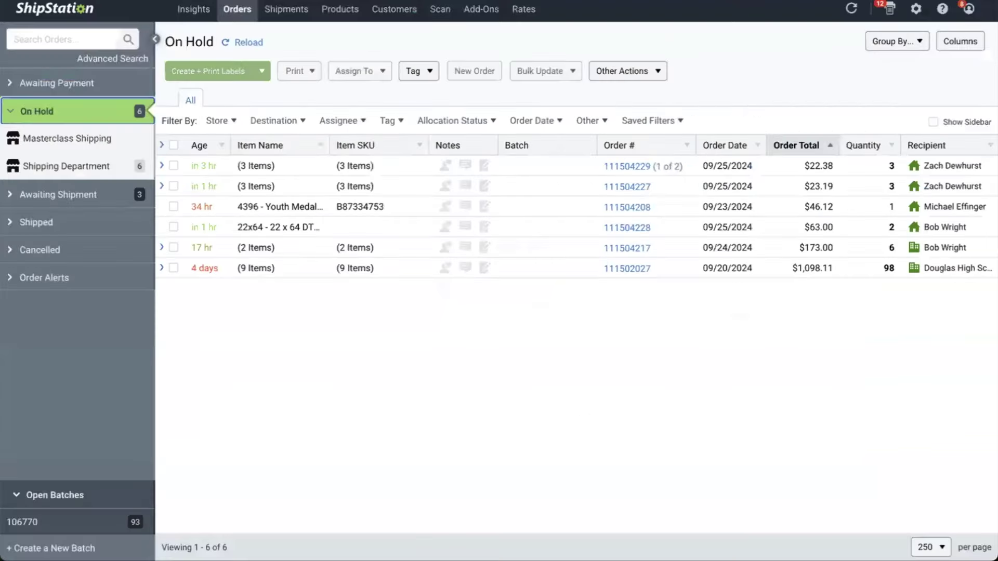
- Paste 835160 into ShipStation's Search Orders box and search, finding no results
click(69, 35)
key(ctrl+v)
key(Return)
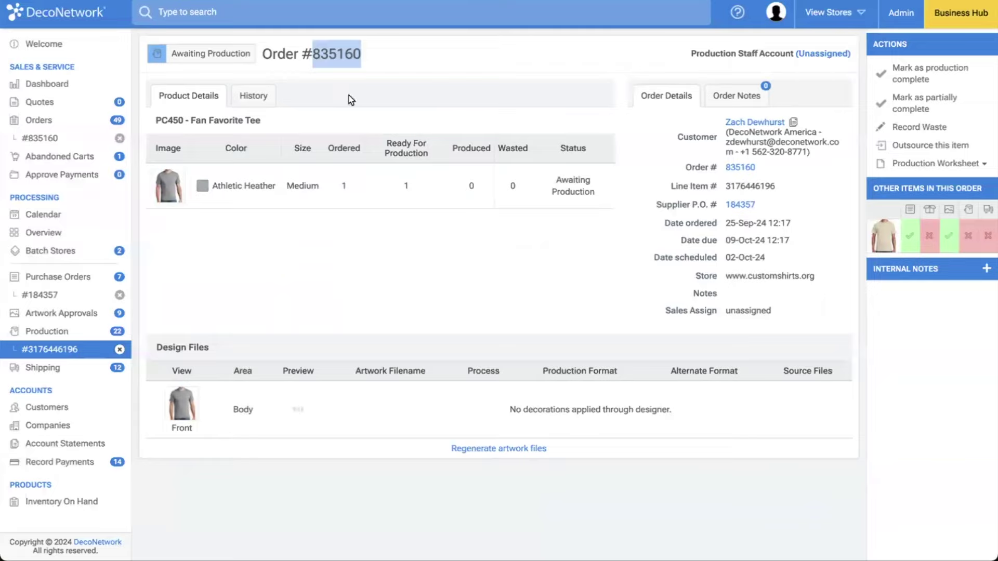
- Mark order 835160's awaiting item as production complete, then view orders awaiting shipping
click(83, 331)
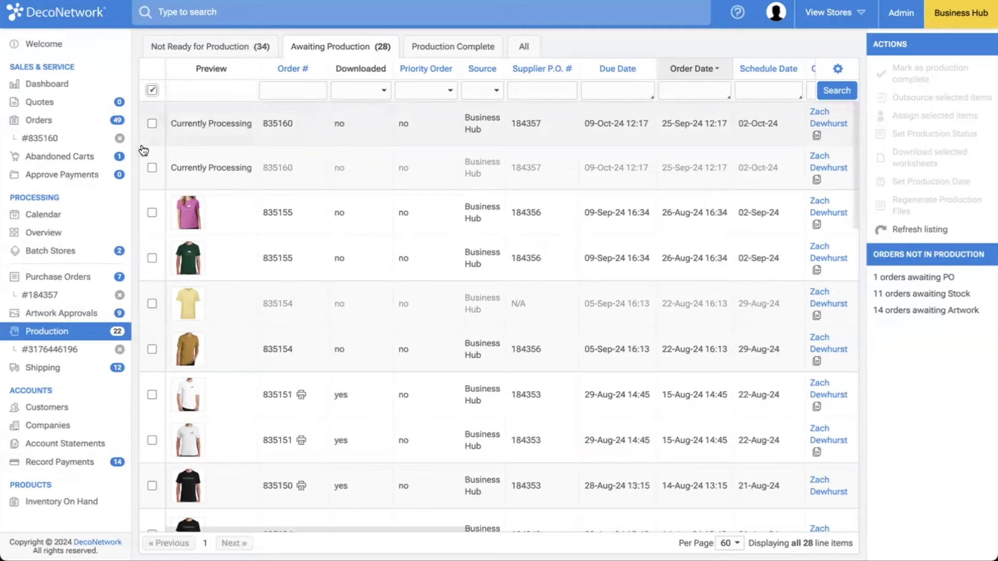
click(152, 125)
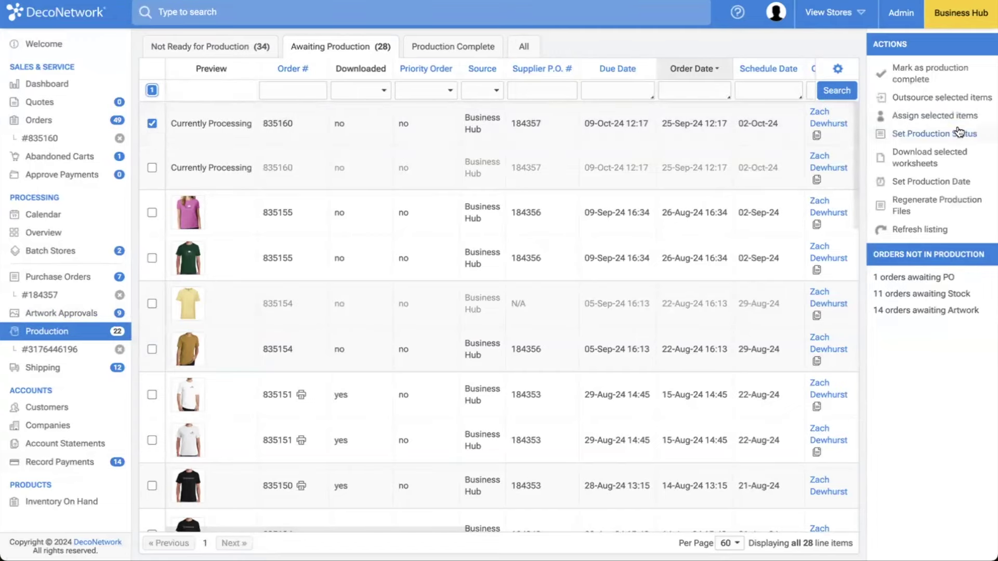
click(914, 83)
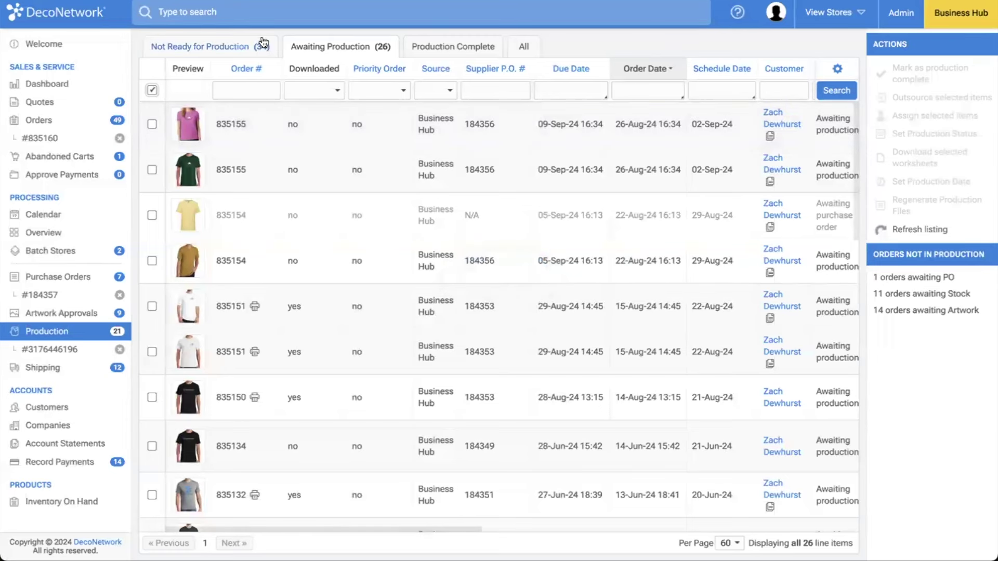
click(227, 52)
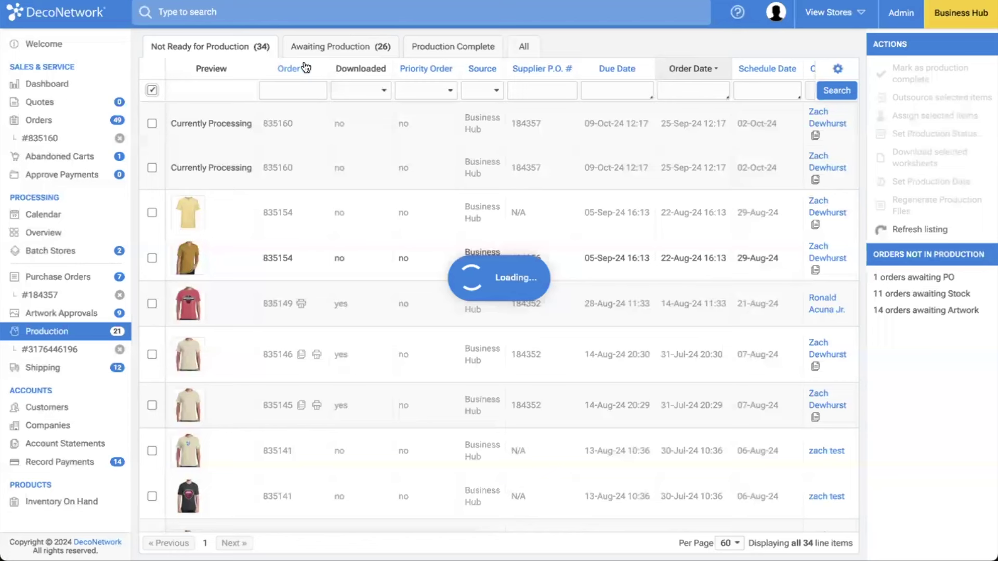
click(305, 46)
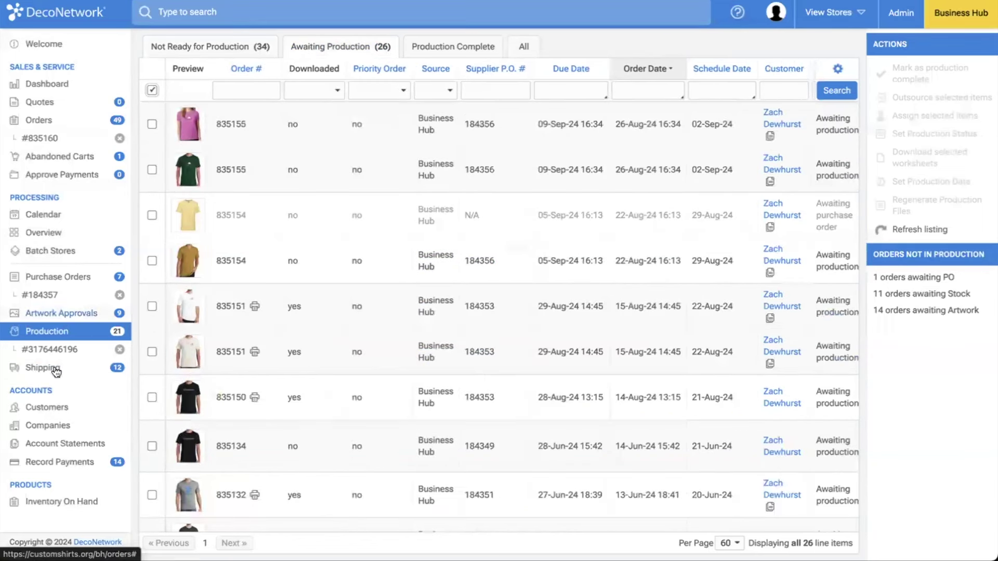
click(43, 370)
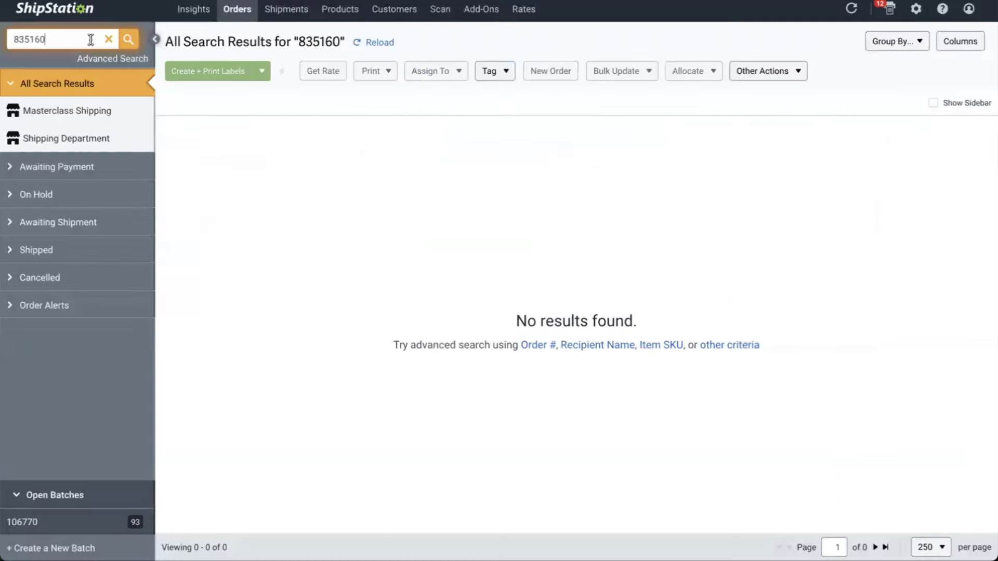
- Update all stores in ShipStation and rerun the 835160 order search
click(851, 8)
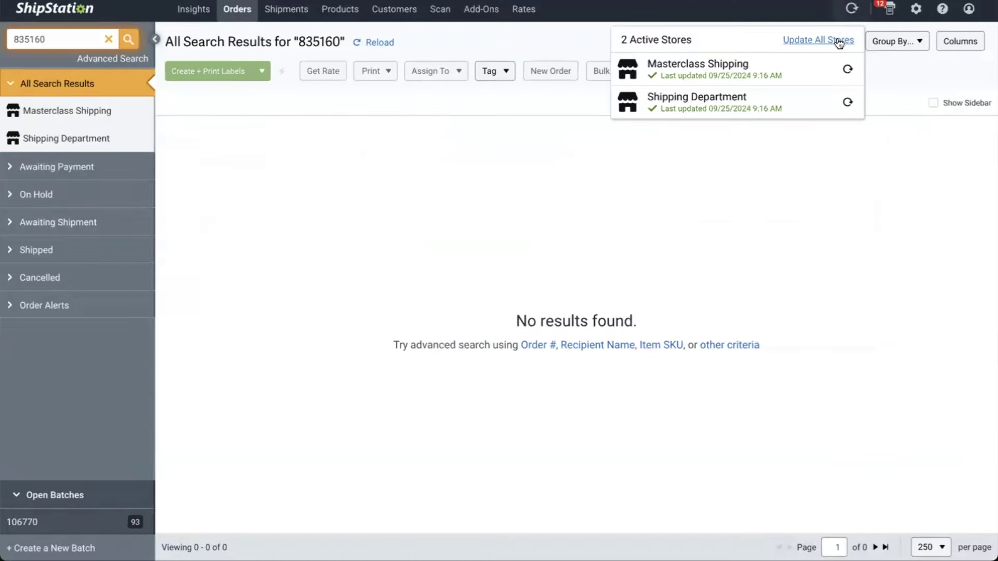
click(839, 40)
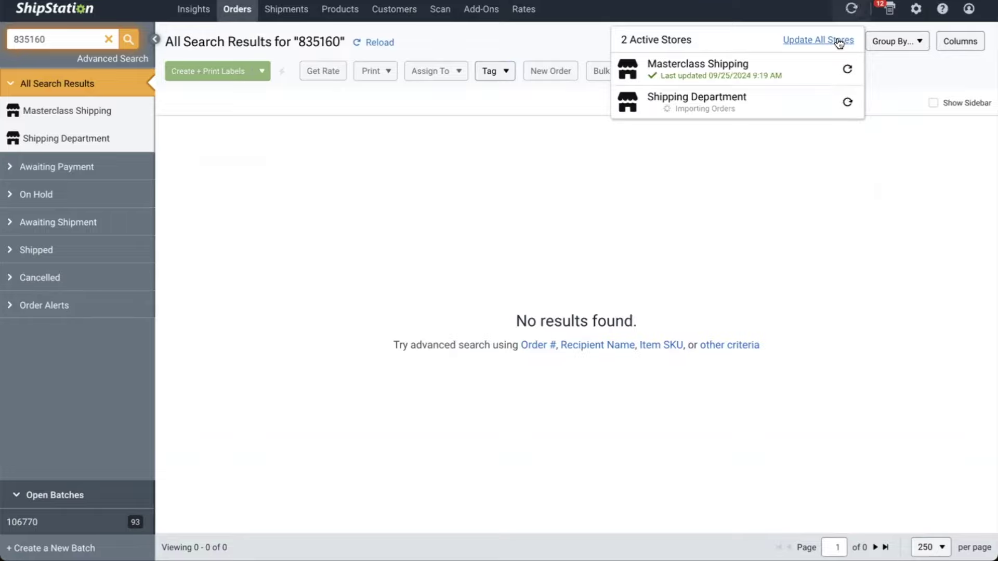
click(73, 39)
key(Return)
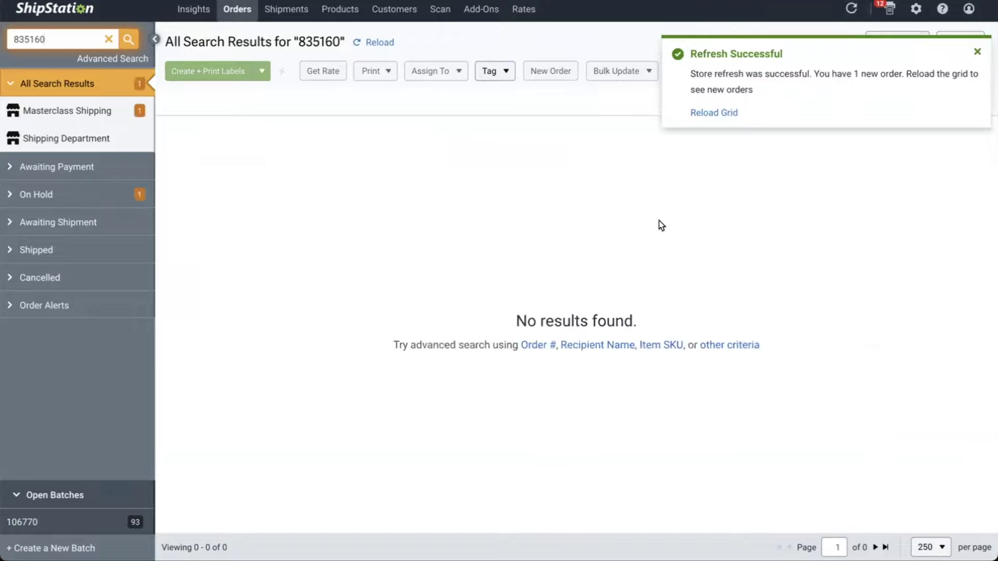
- Repeat the 835160 search and view All Search Results, showing the order On Hold
click(85, 38)
key(Return)
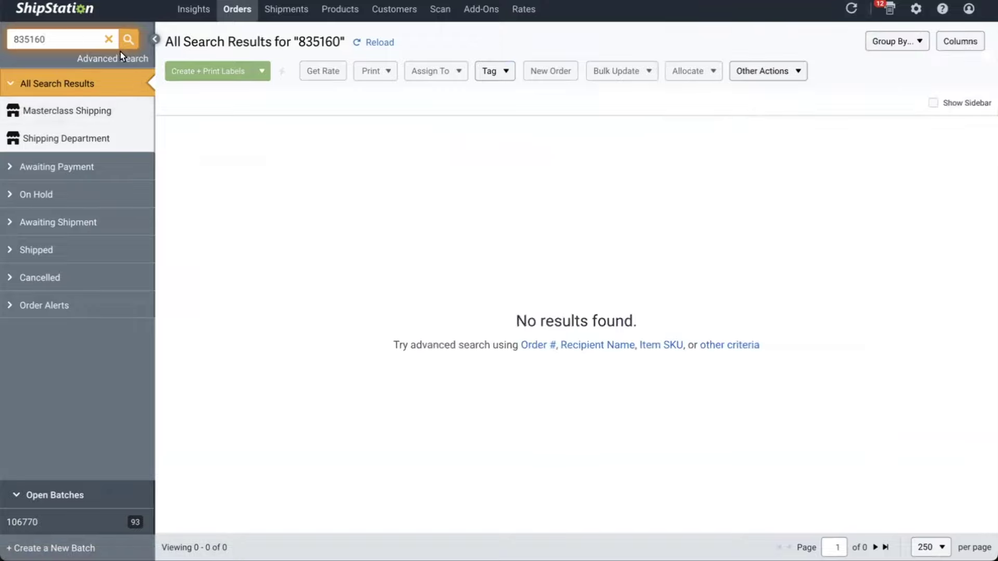
click(91, 39)
key(Return)
click(108, 114)
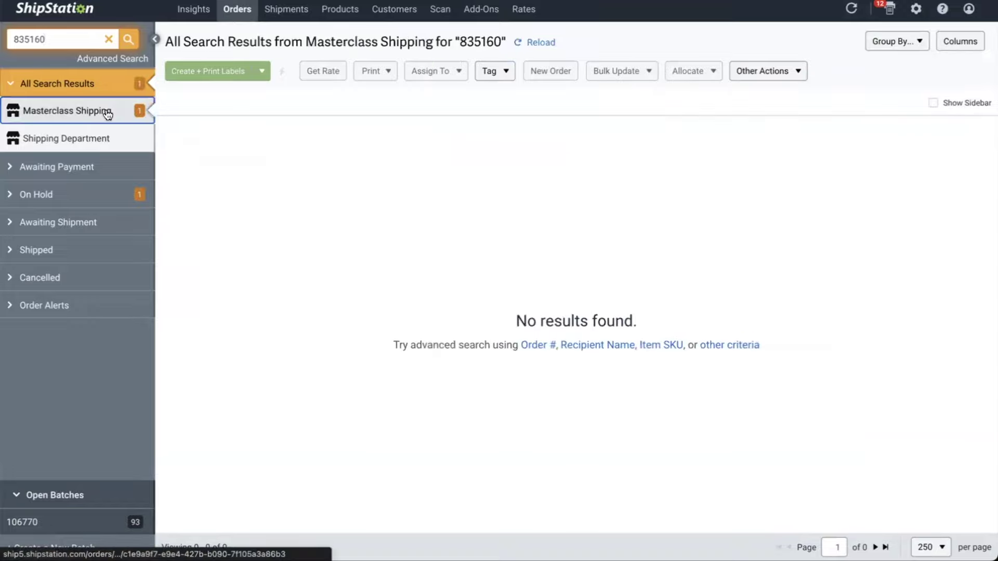
click(102, 83)
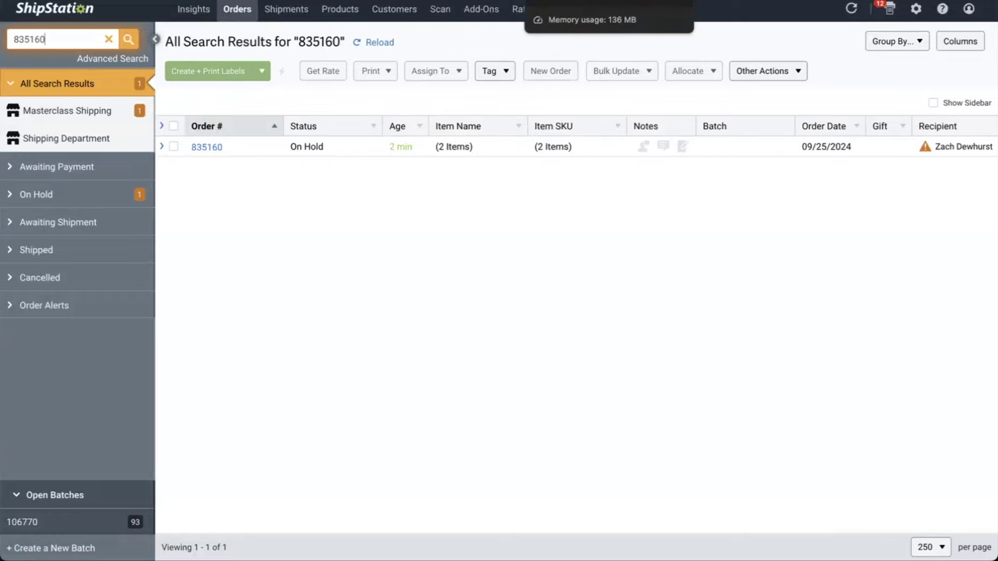
key(ctrl+Tab)
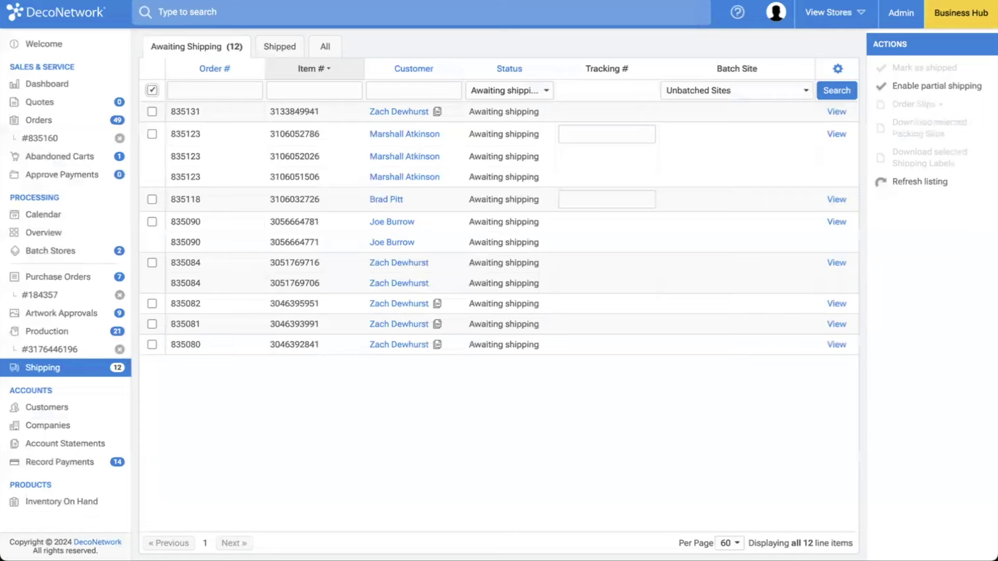
- Switch back to the ShipStation tab showing order 835160 On Hold
key(ctrl+Tab)
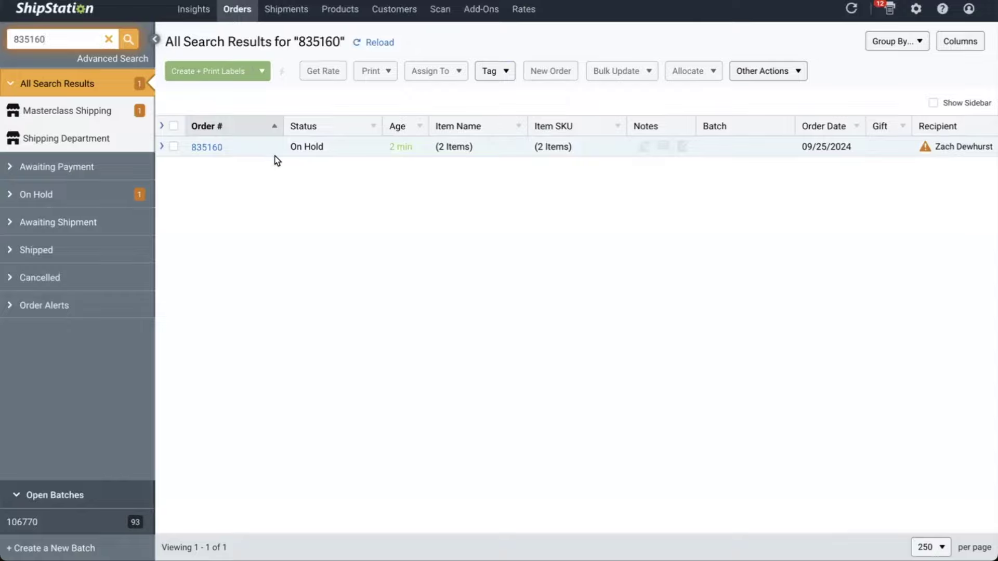
- Split order 835160 so the 5000 Heavy Cotton tee goes into a new Shipment 2, and save
click(174, 147)
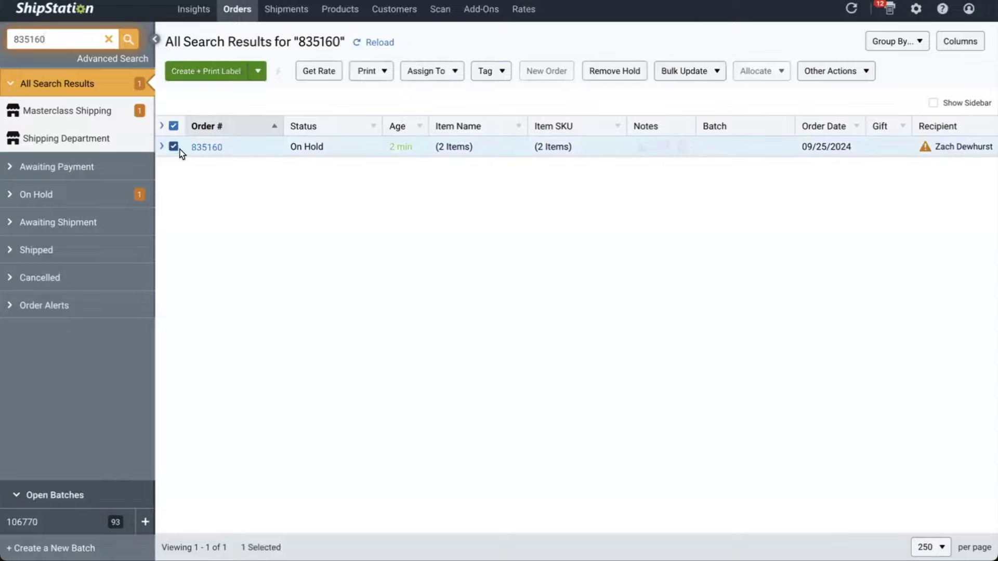
click(826, 80)
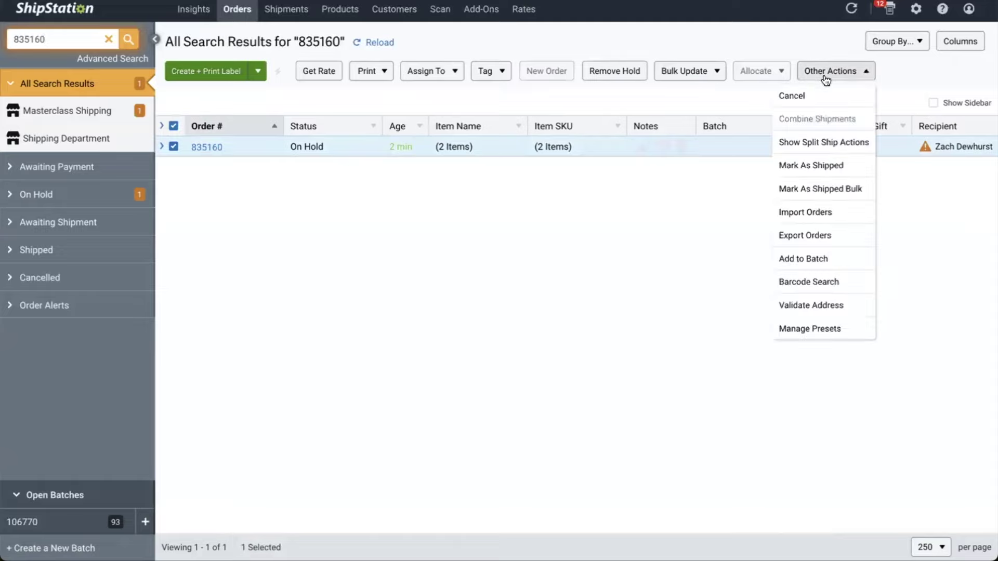
click(797, 148)
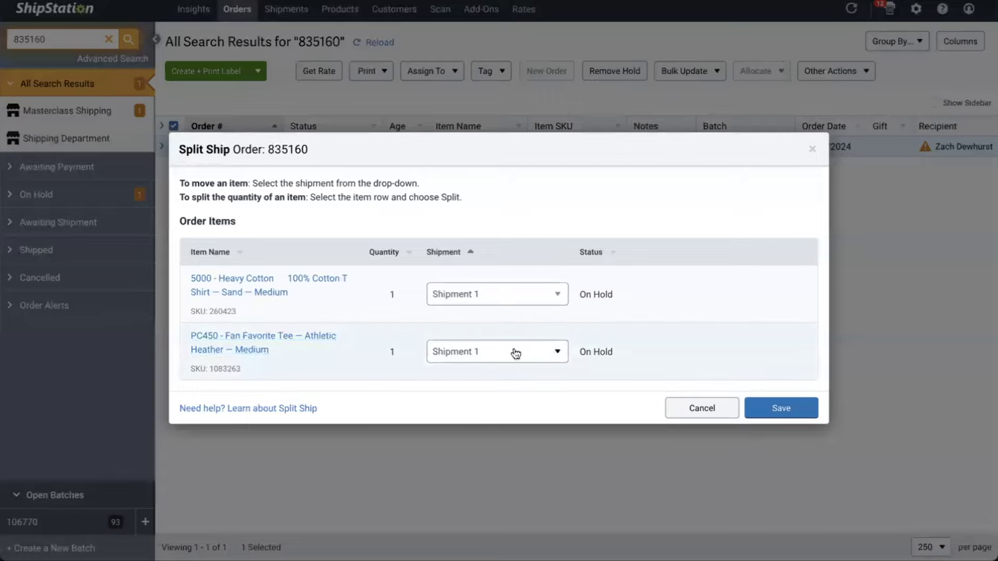
click(516, 293)
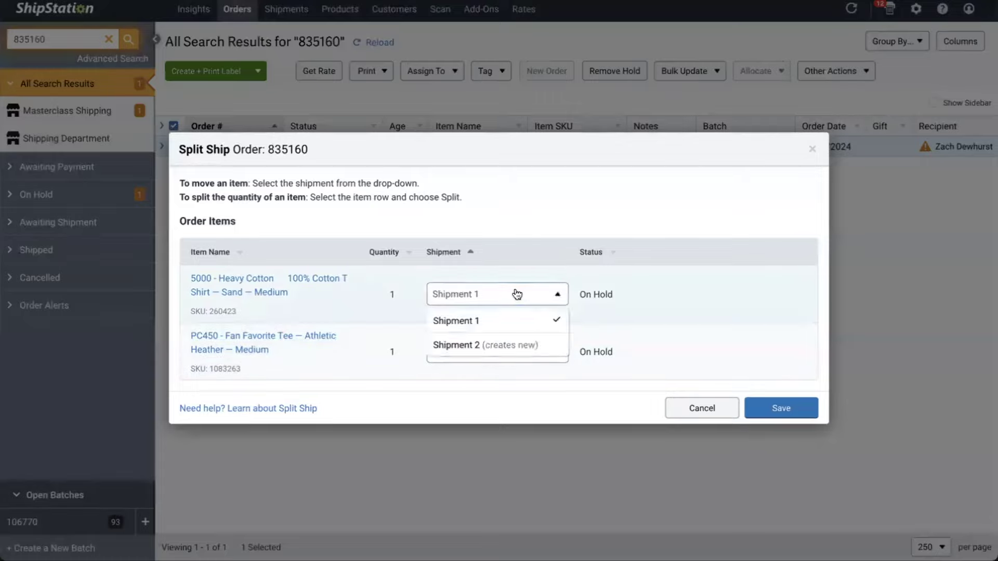
click(473, 345)
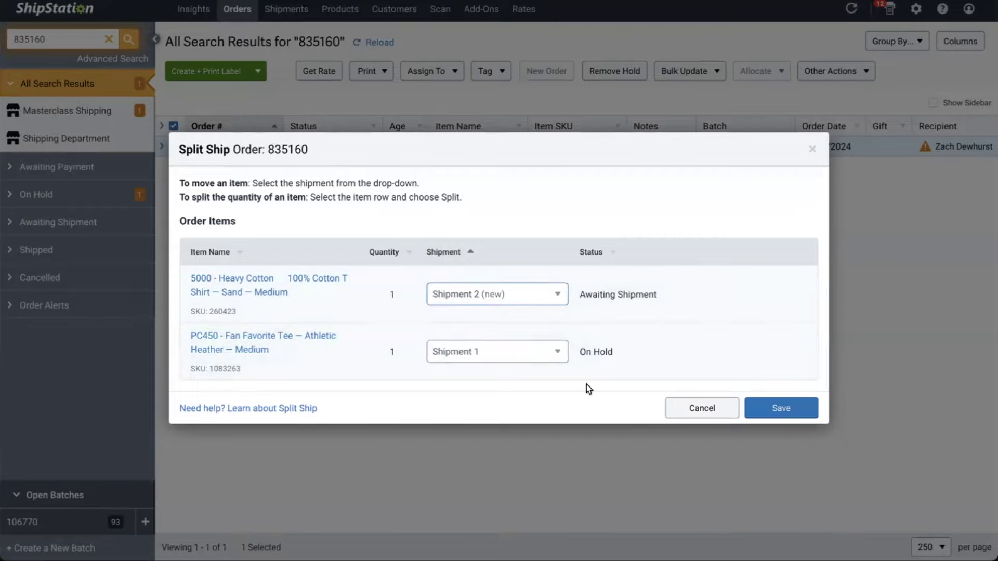
click(793, 414)
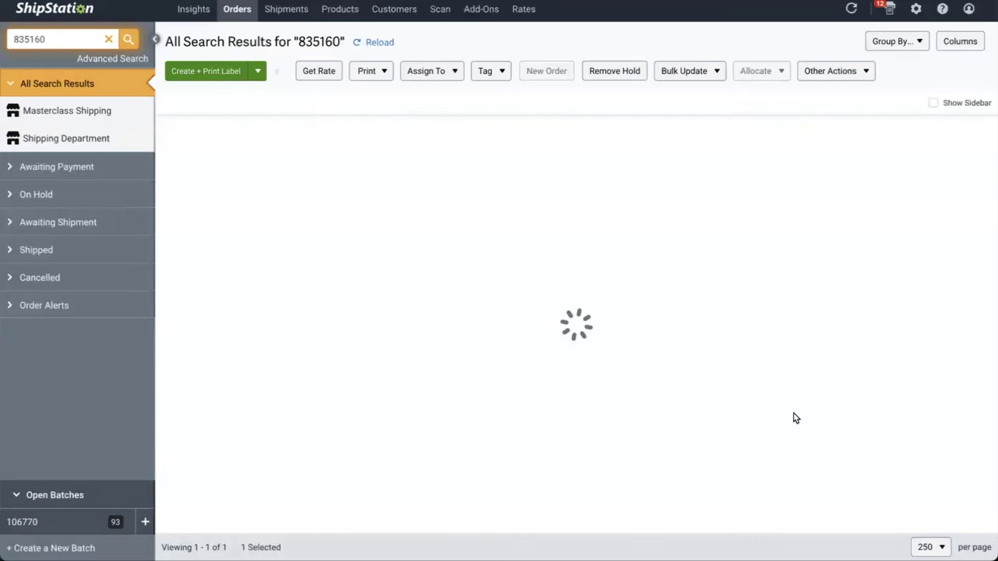
- Open order 835160's details, review Shipment 2 and Shipment 1, and show Shipment 1's presets list
double_click(762, 148)
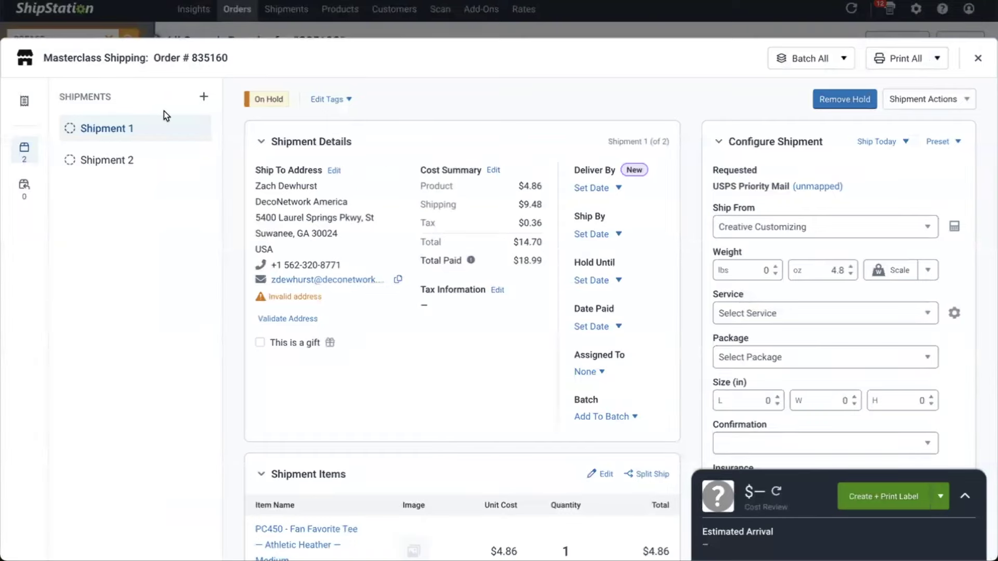
click(107, 171)
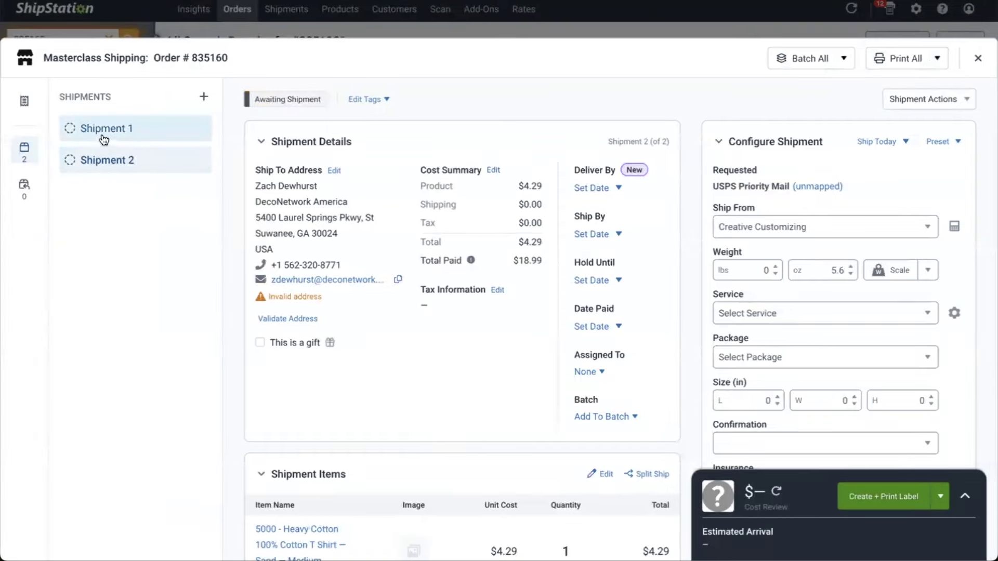
click(104, 137)
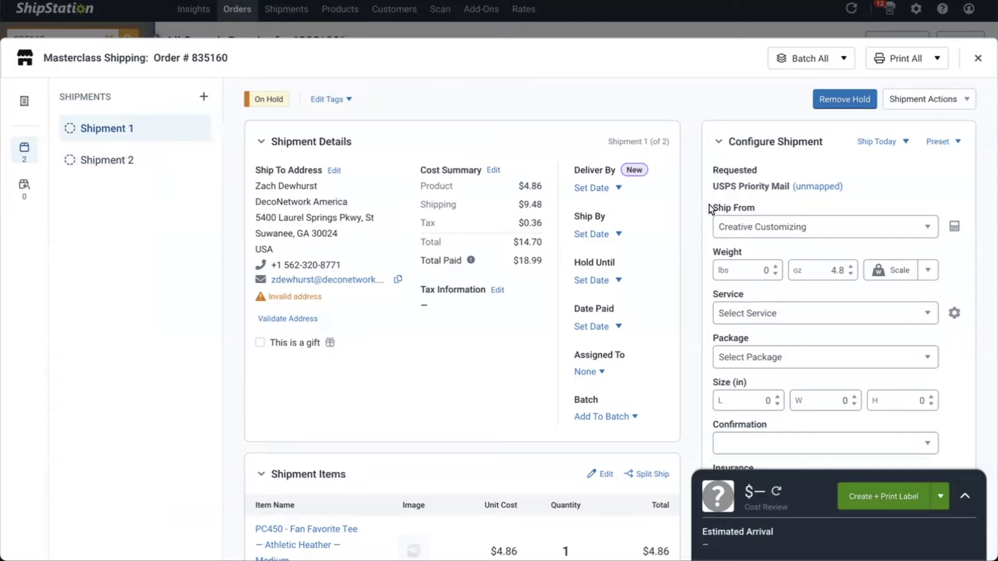
scroll(809, 229, down, 1)
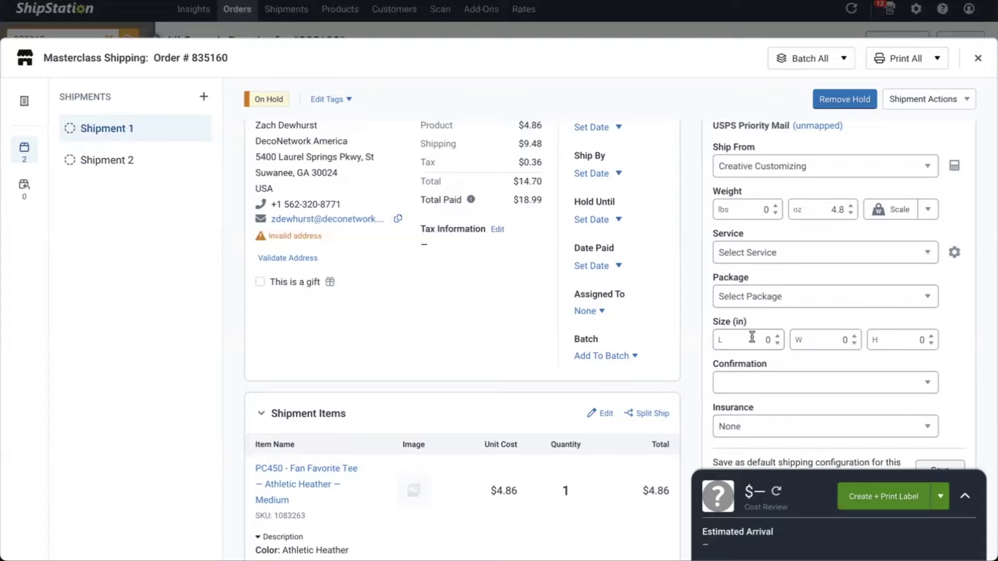
scroll(853, 152, up, 1)
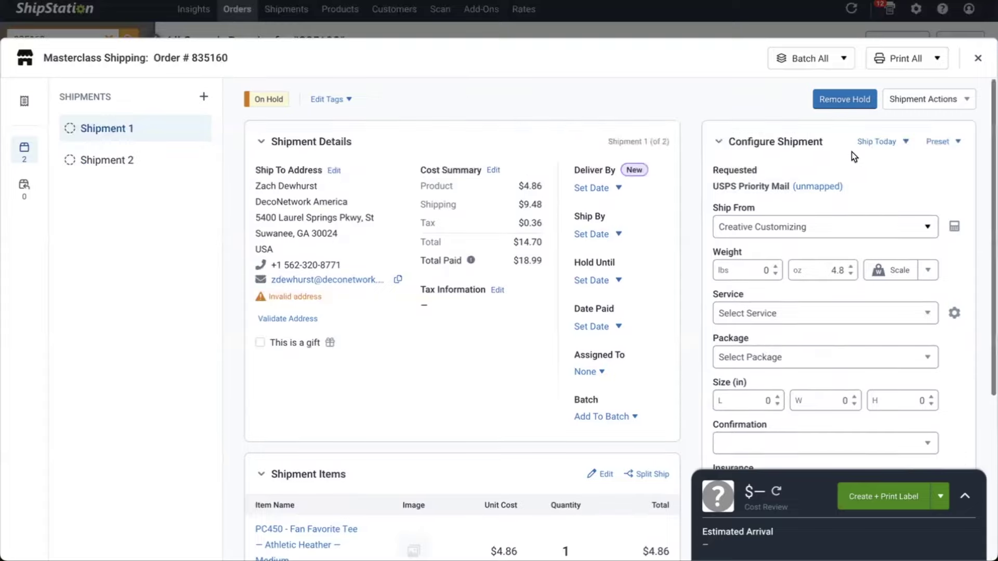
click(946, 142)
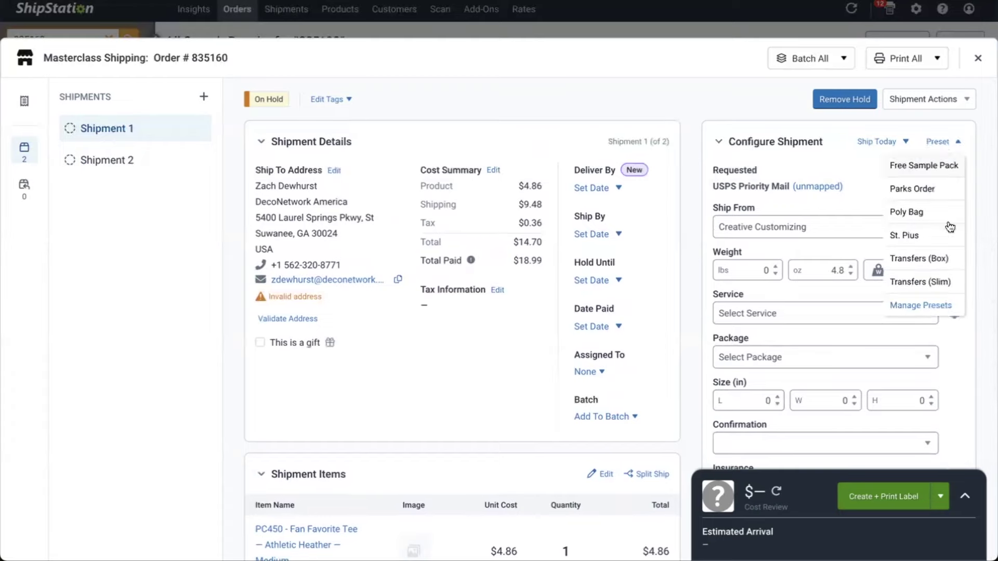
- Start a new shipping preset named '9x12 Poly Bag' from Manage Presets
click(933, 305)
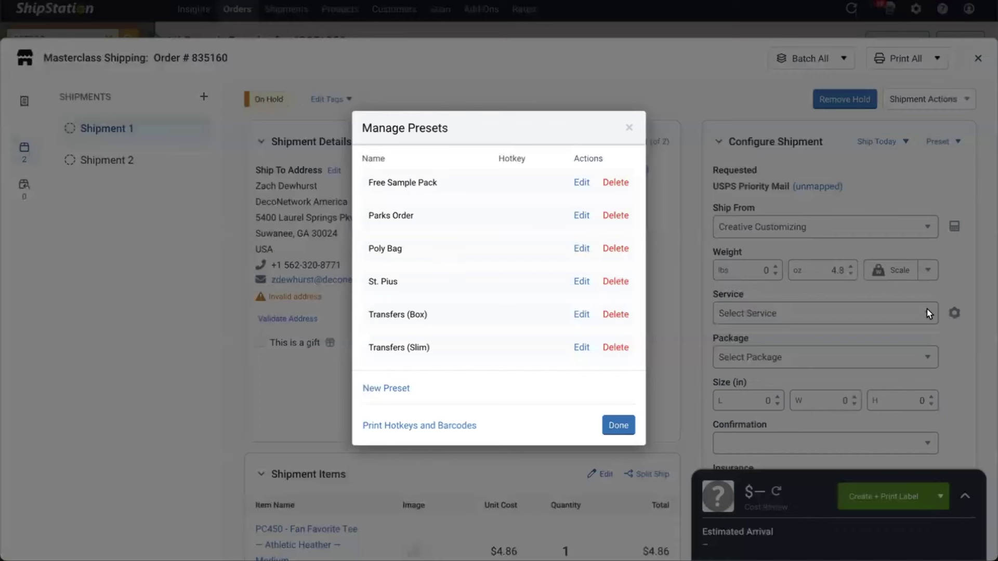
click(384, 390)
click(461, 267)
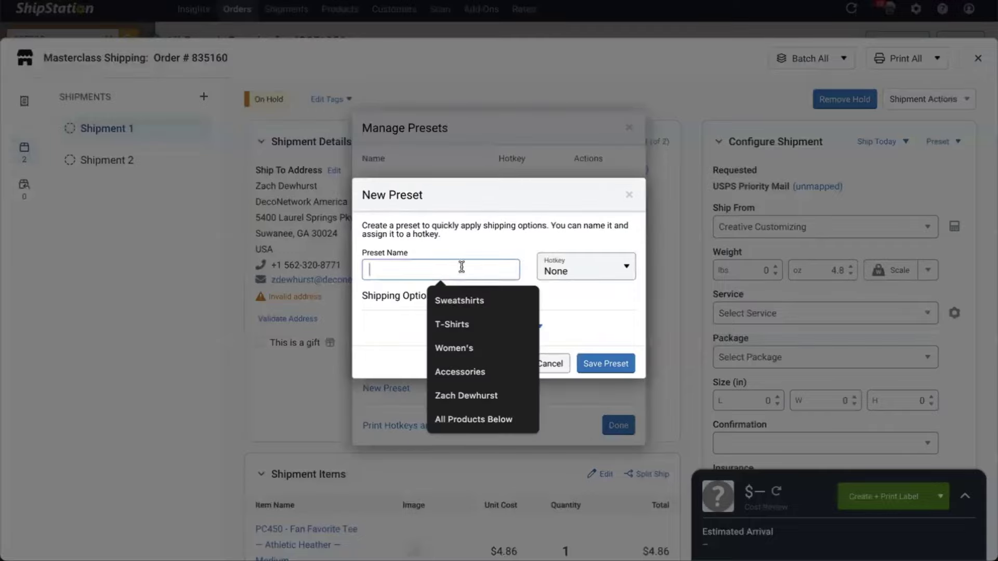
text(9x12 Poly Bag)
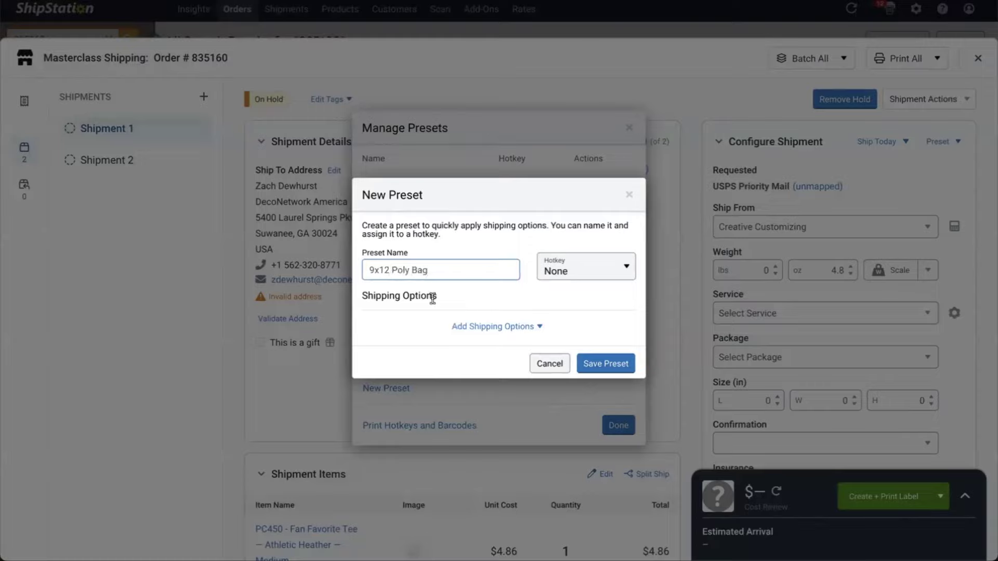
- Add a package size of 9 × 12 × 3 in to the preset
click(518, 330)
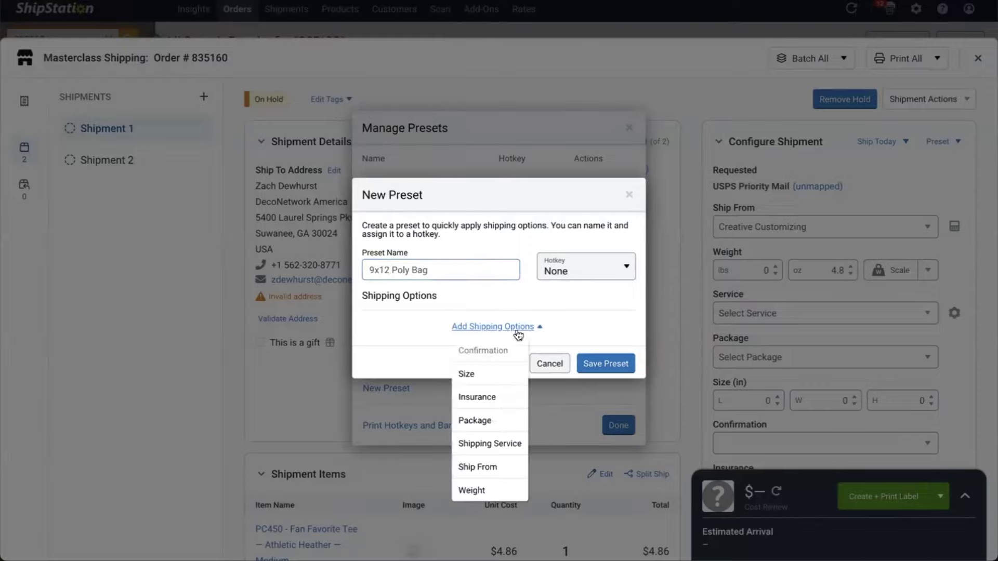
click(482, 374)
click(411, 306)
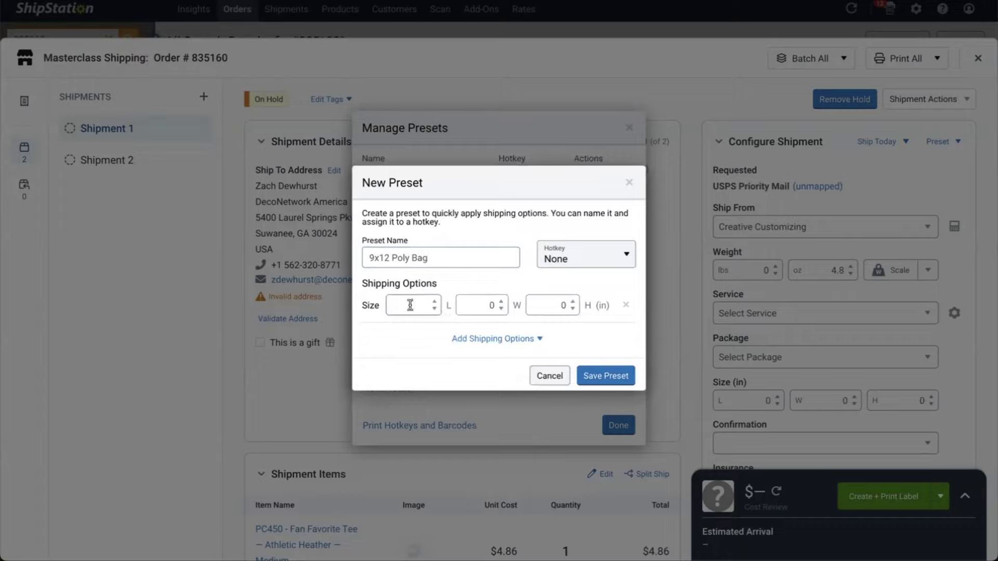
text(9)
key(Tab)
text(12)
key(Tab)
text(3)
- Add USPS Priority Mail as the shipping service and Package as the package type
click(526, 340)
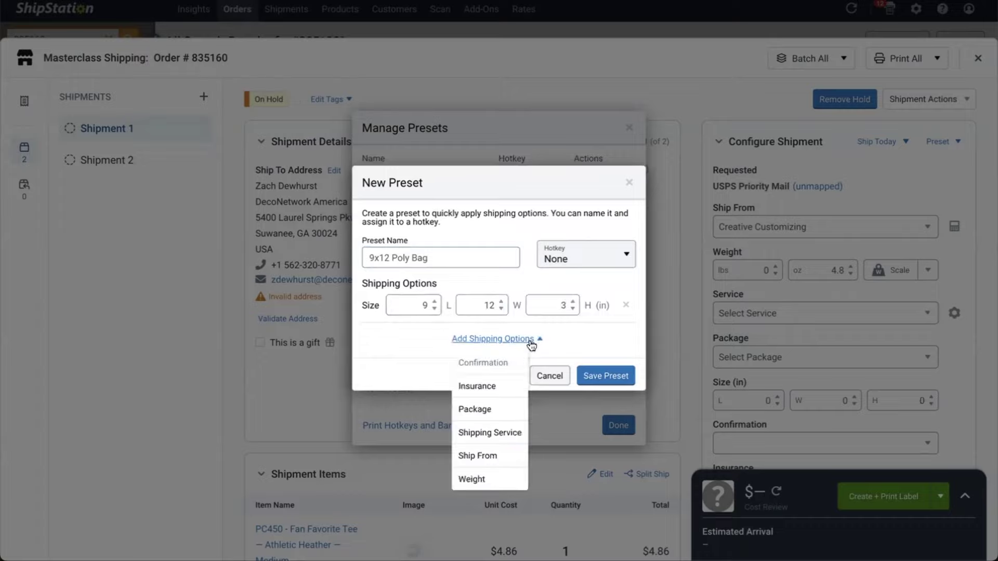
click(497, 410)
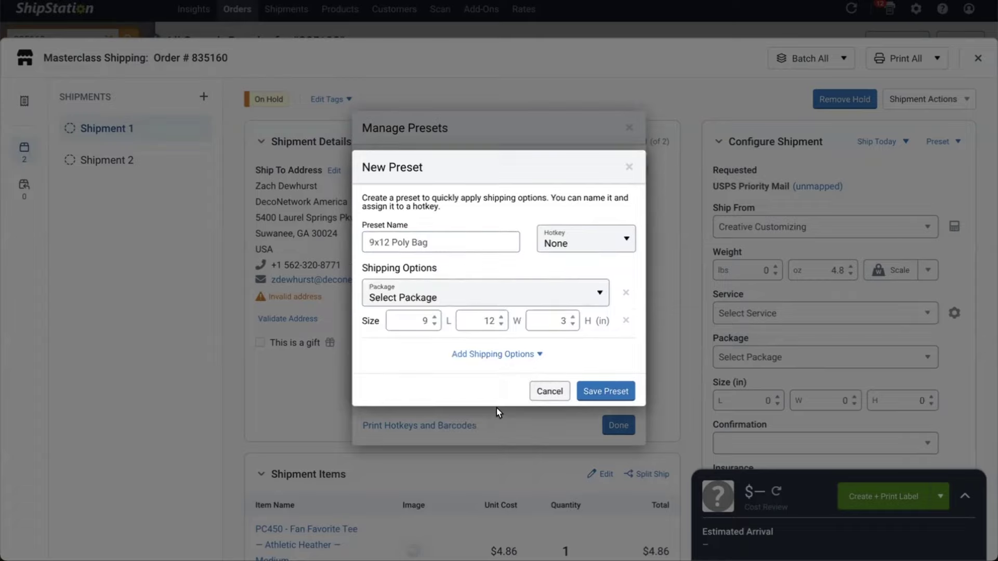
click(498, 354)
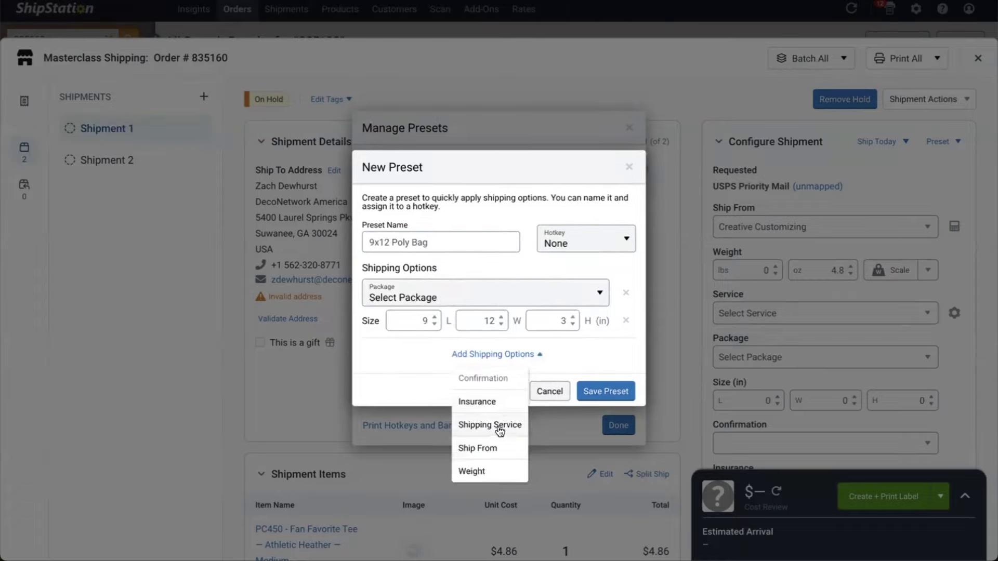
click(498, 427)
click(493, 279)
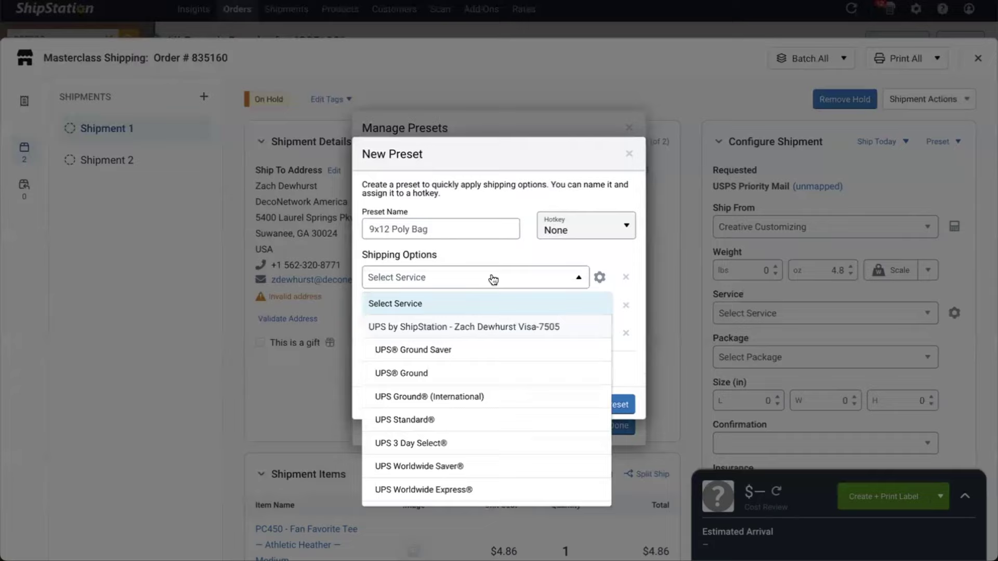
scroll(493, 280, down, 5)
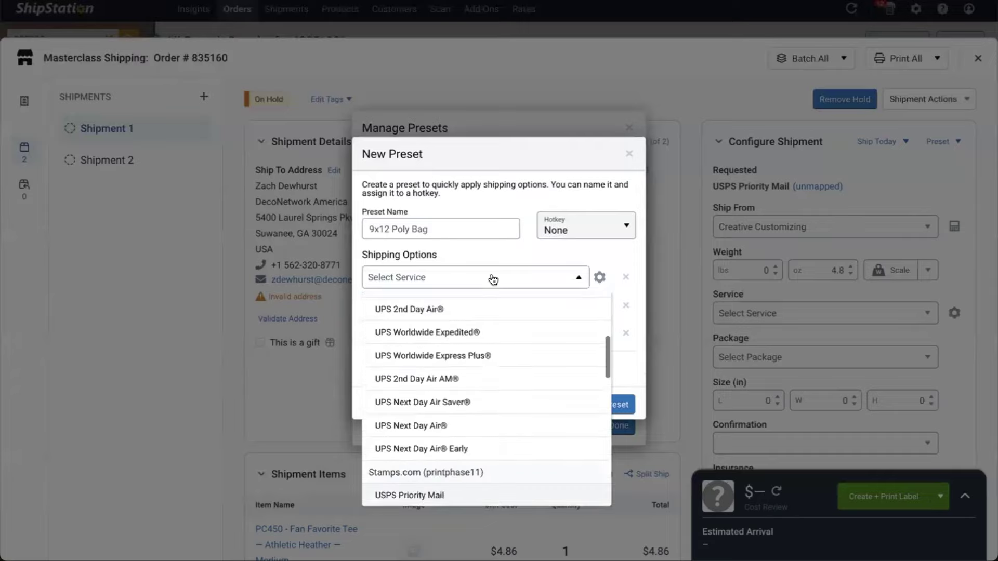
scroll(485, 303, up, 1)
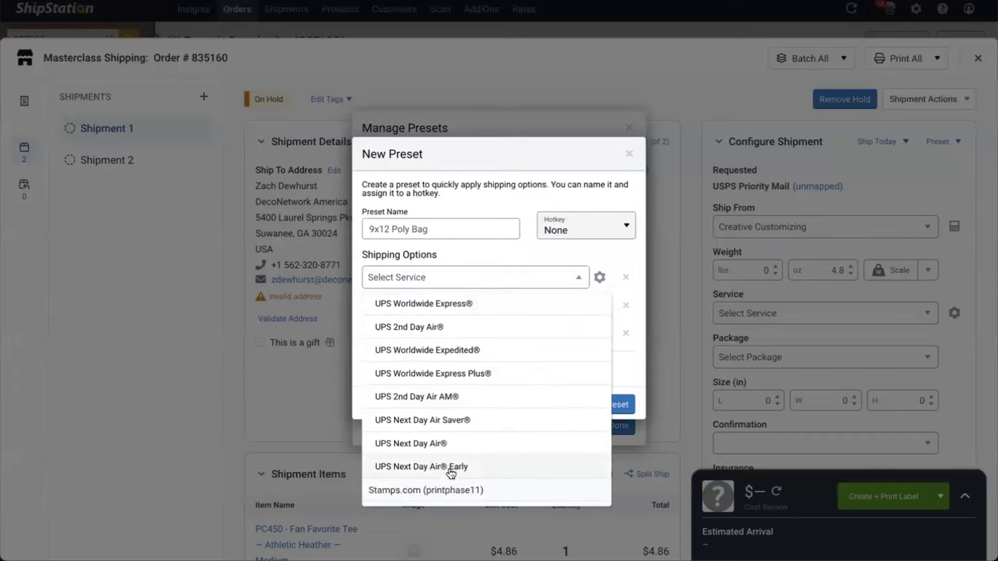
scroll(426, 471, down, 2)
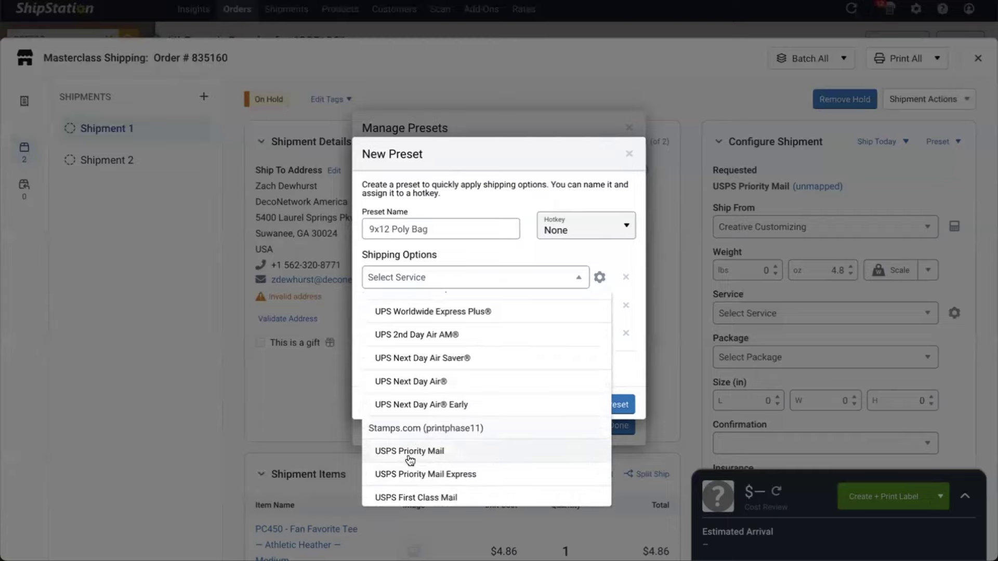
click(409, 452)
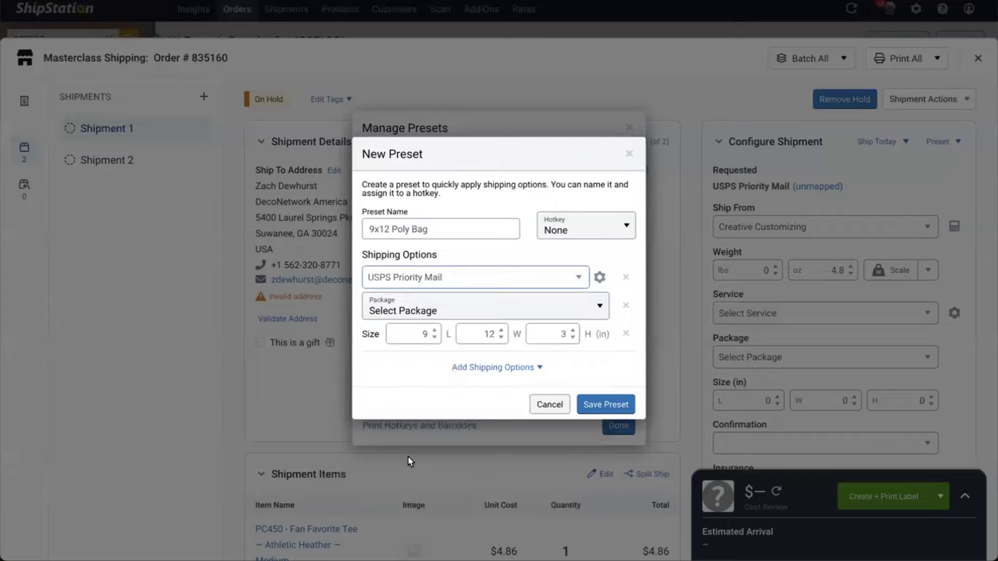
click(447, 306)
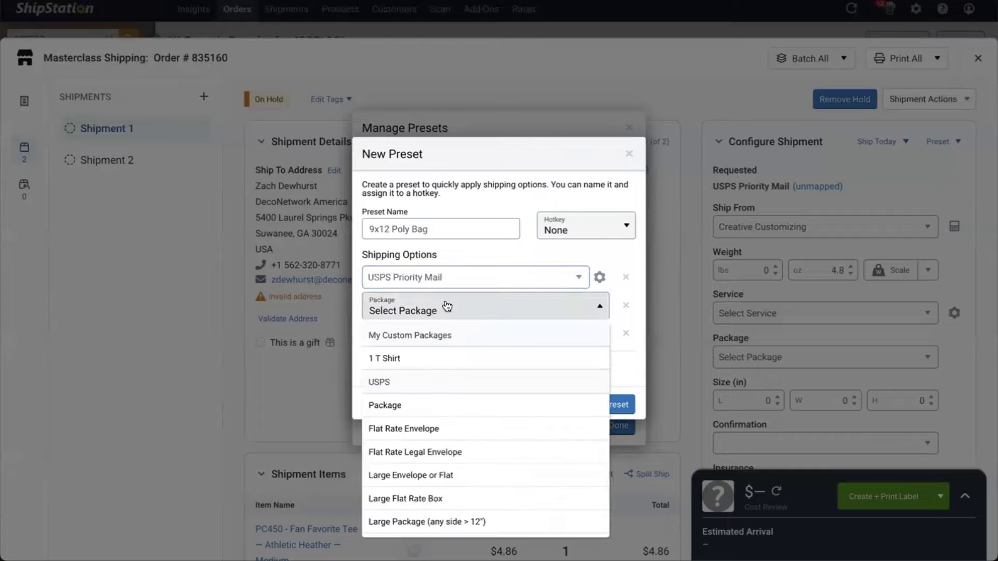
click(393, 407)
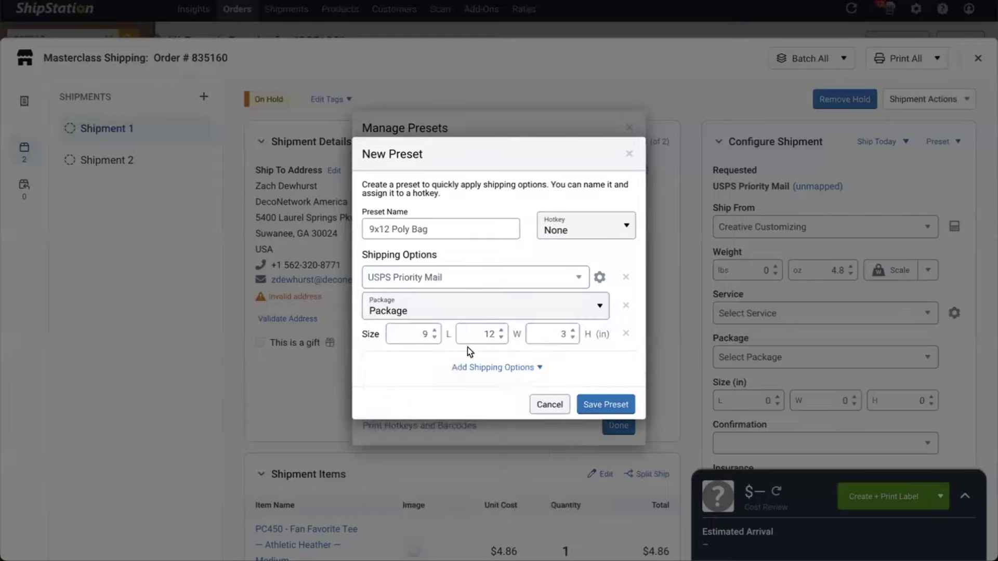
- Set the preset to ship from Creative Customizing, then save the preset and close the window
click(527, 368)
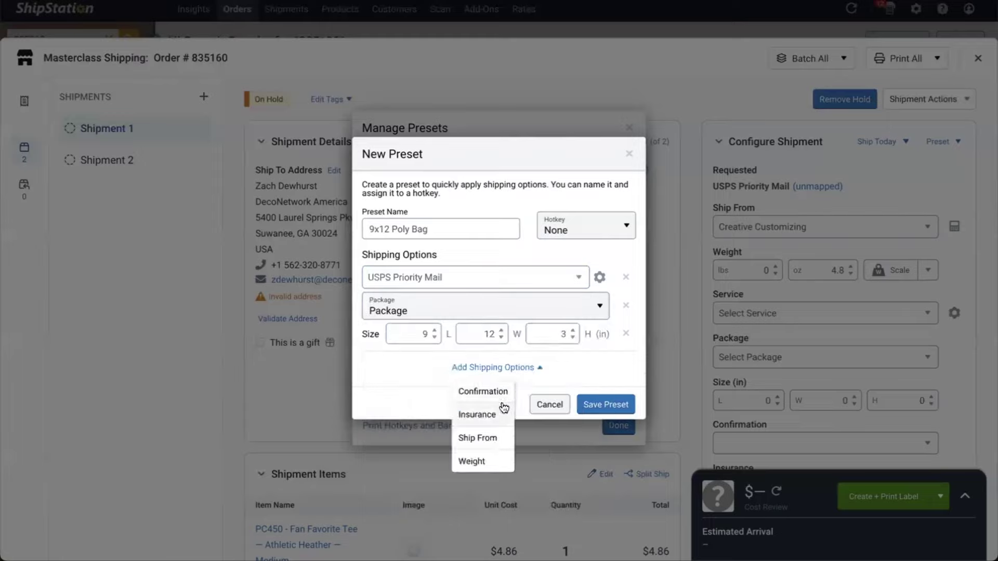
click(499, 439)
click(483, 266)
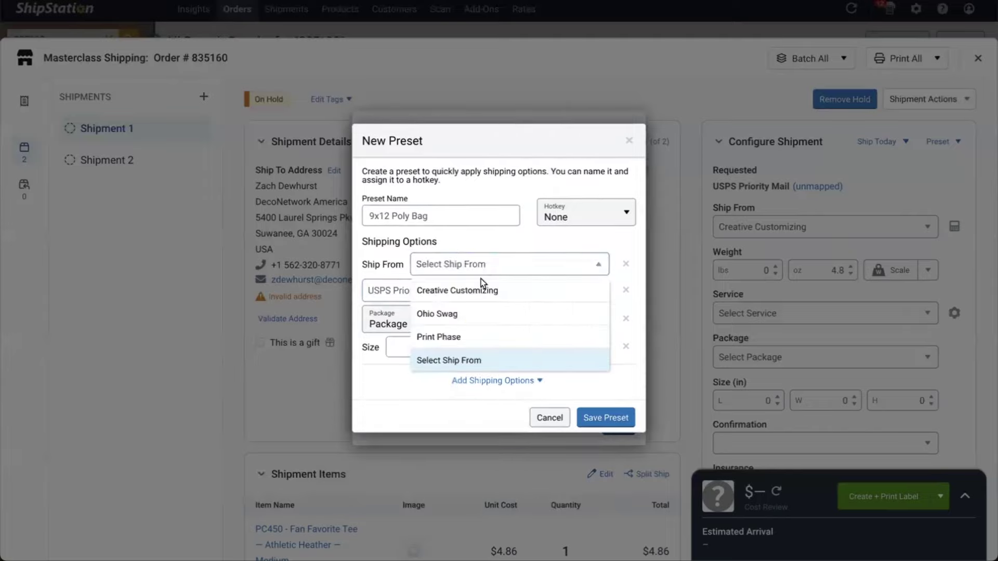
click(462, 291)
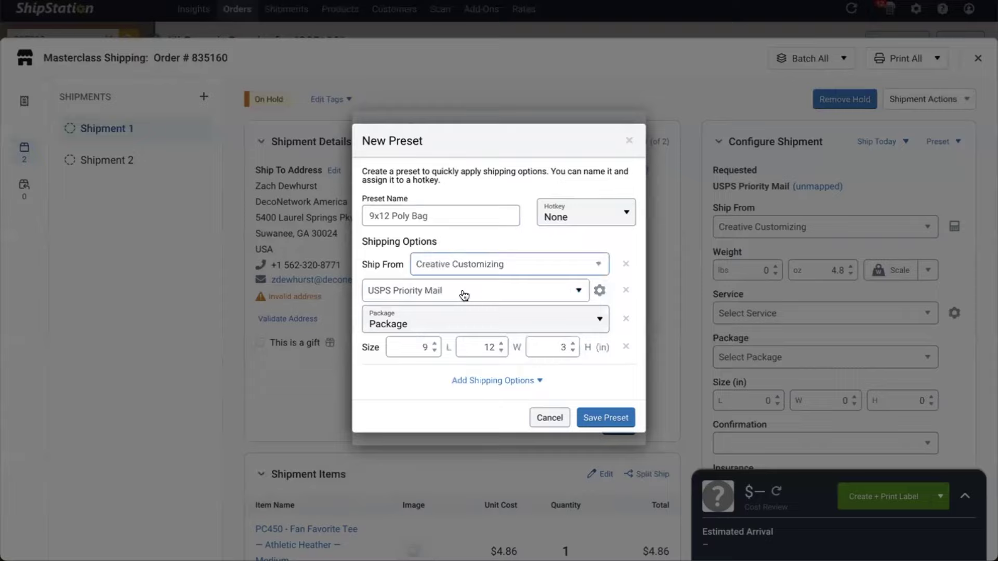
click(494, 382)
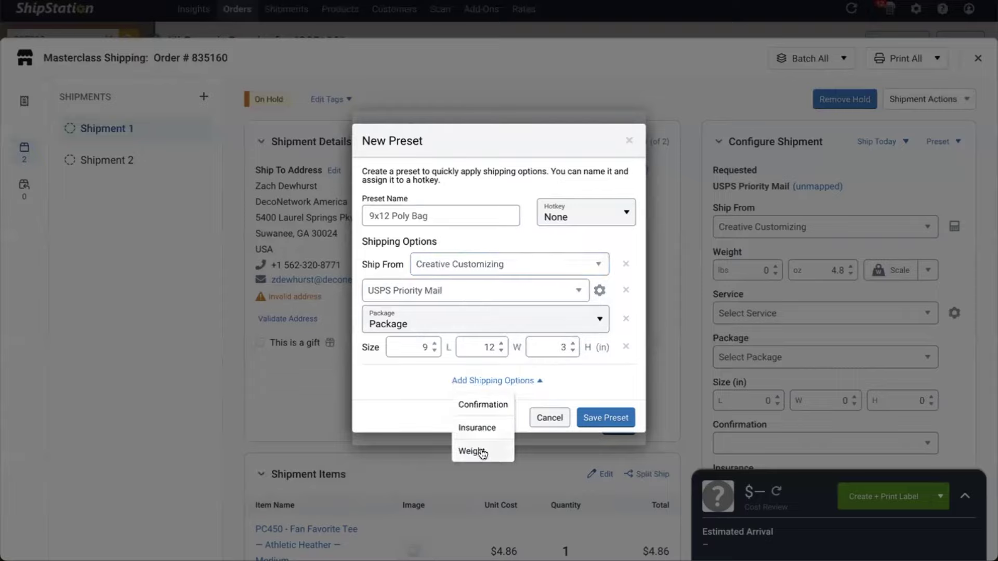
click(612, 420)
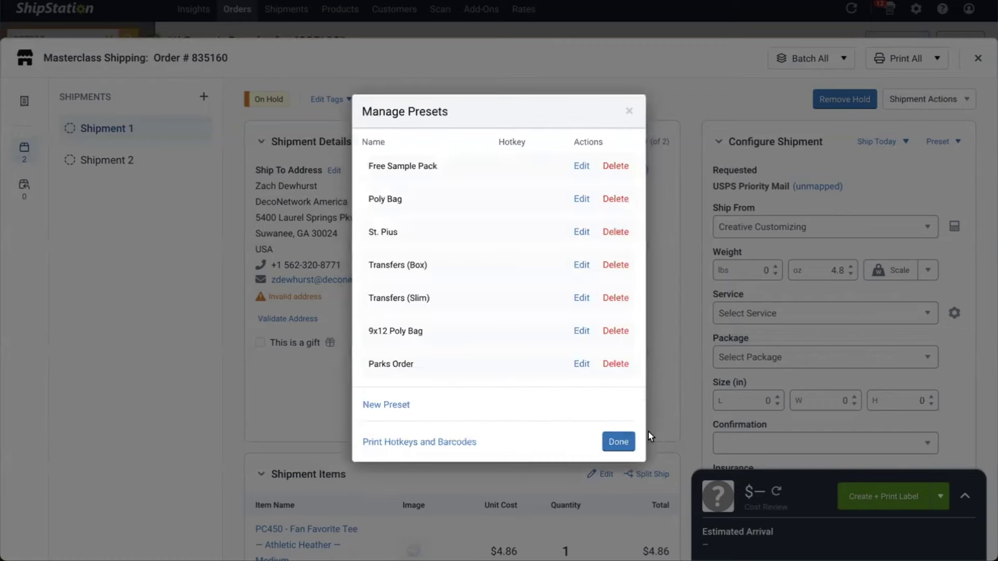
click(613, 439)
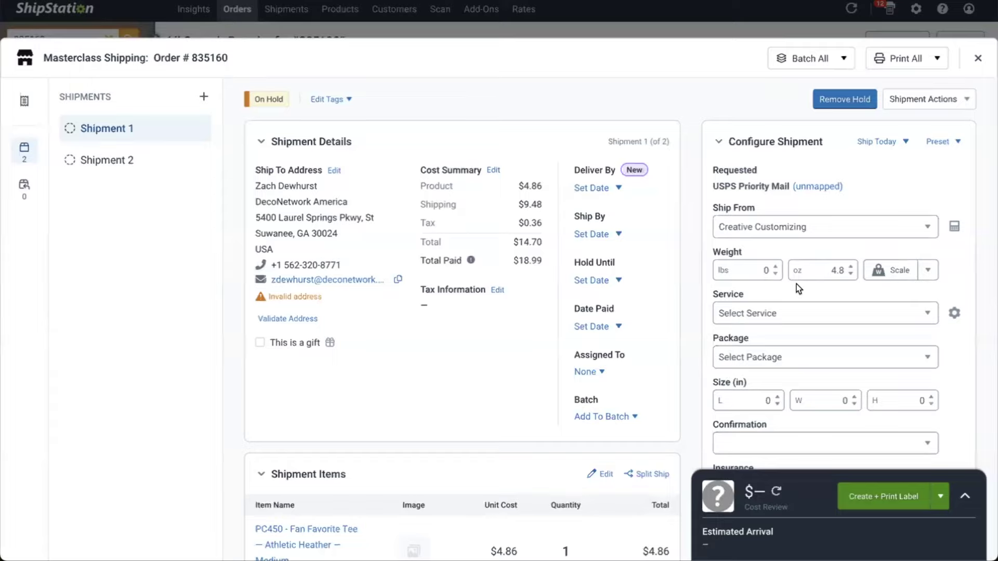
- Close order 835160 and go to the Ship From Locations settings
scroll(791, 231, down, 2)
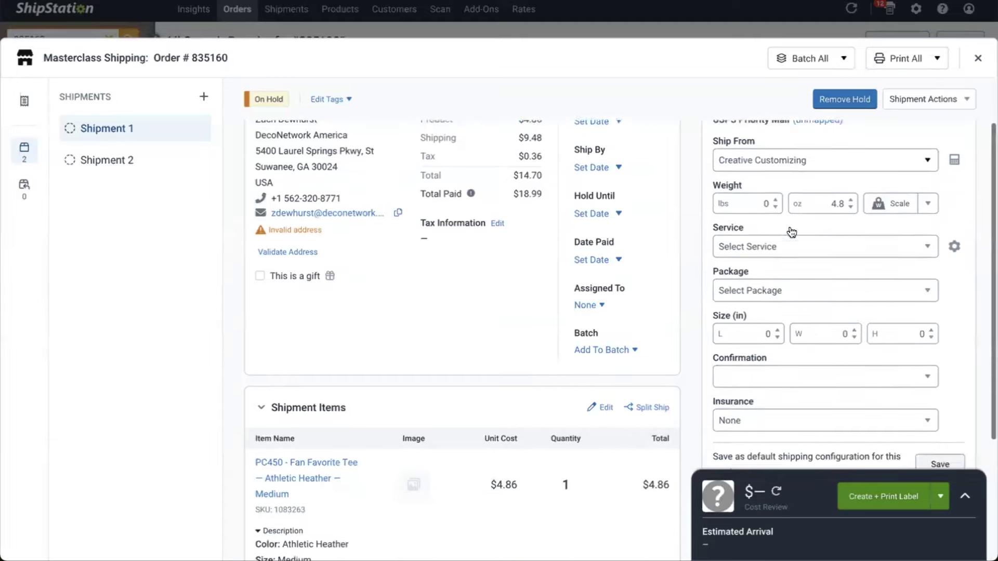
scroll(790, 232, up, 2)
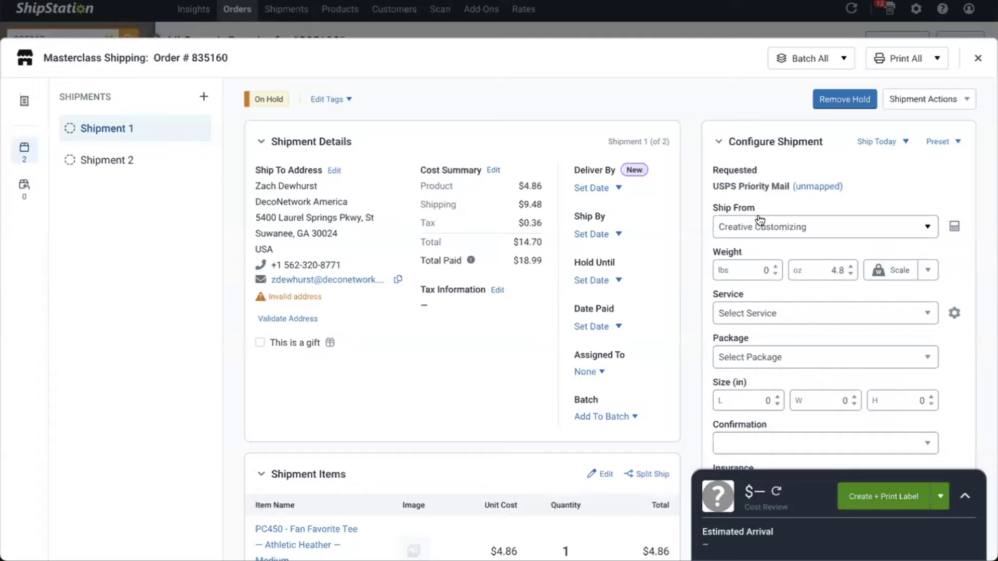
click(978, 57)
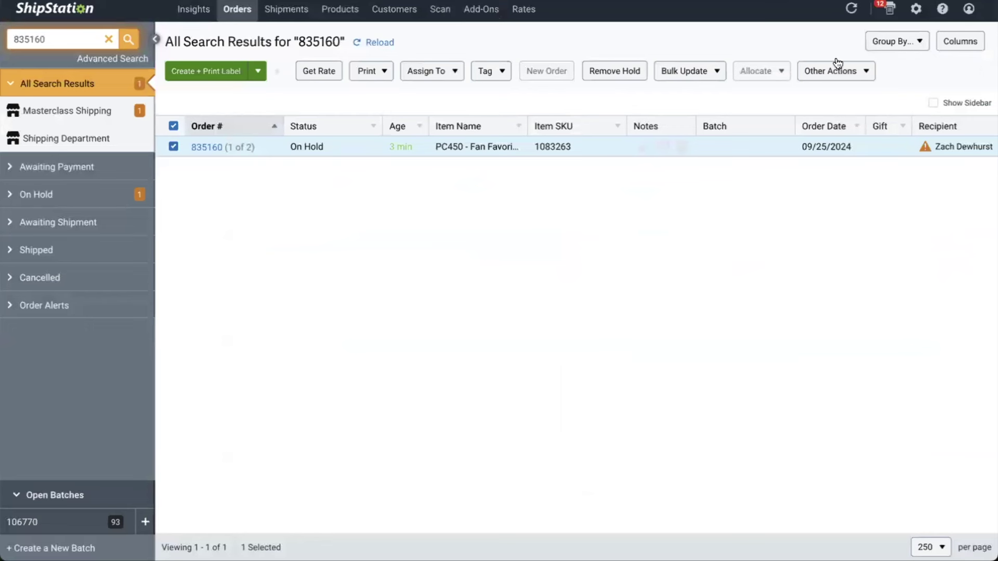
click(913, 9)
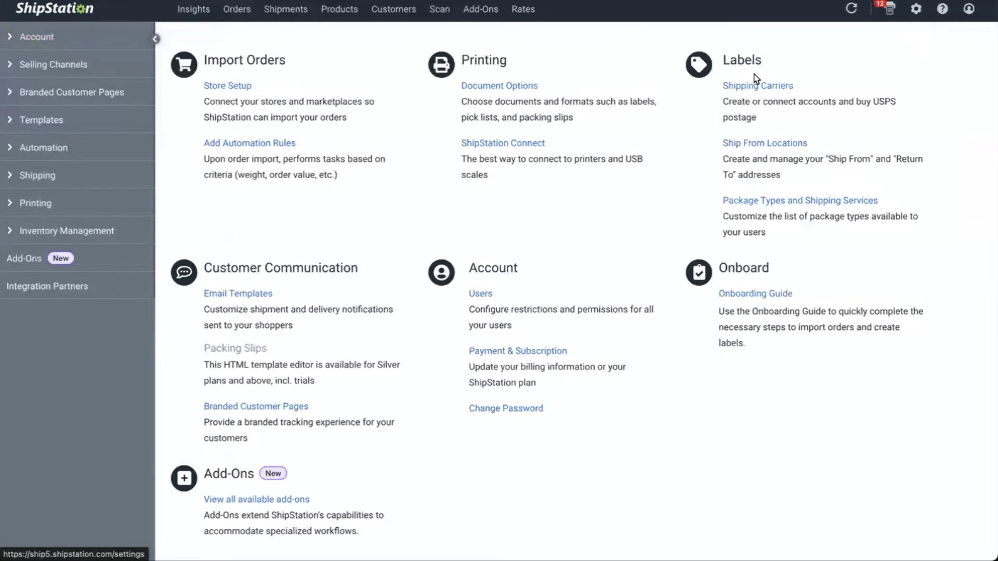
click(763, 147)
- Start a new location with company 'DecoNetwork', then cancel it unsaved
click(894, 180)
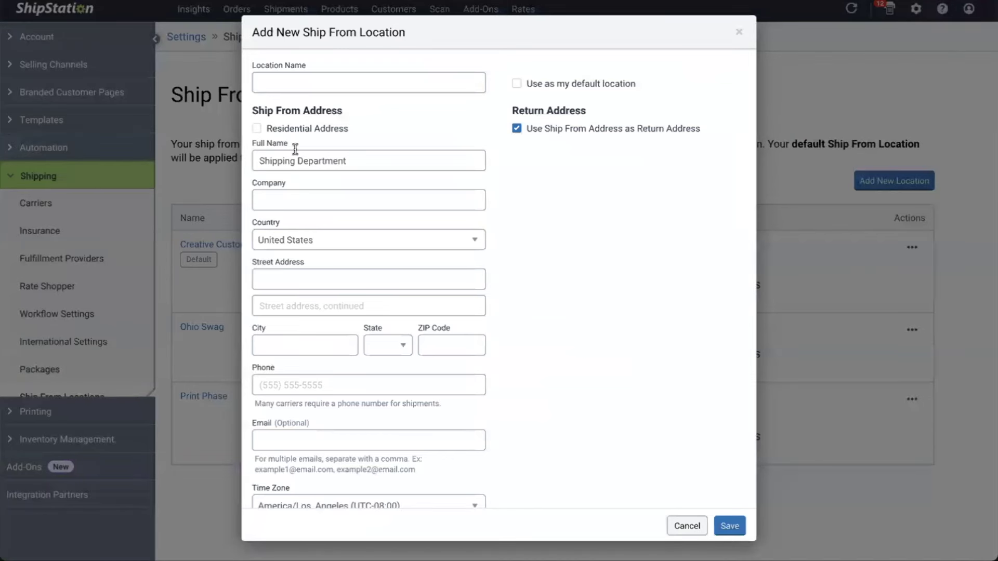
click(302, 200)
text(DecoNetwork)
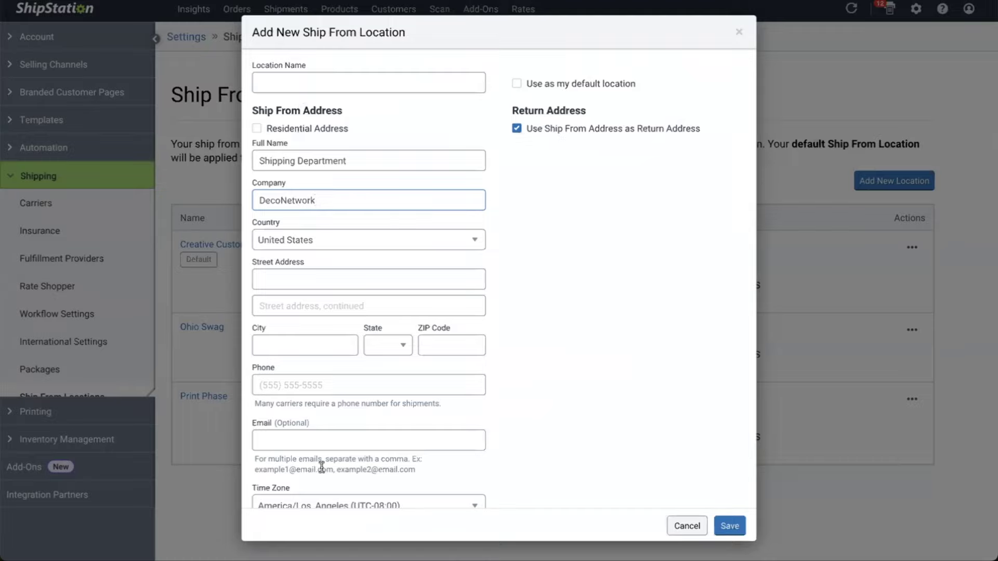
click(276, 285)
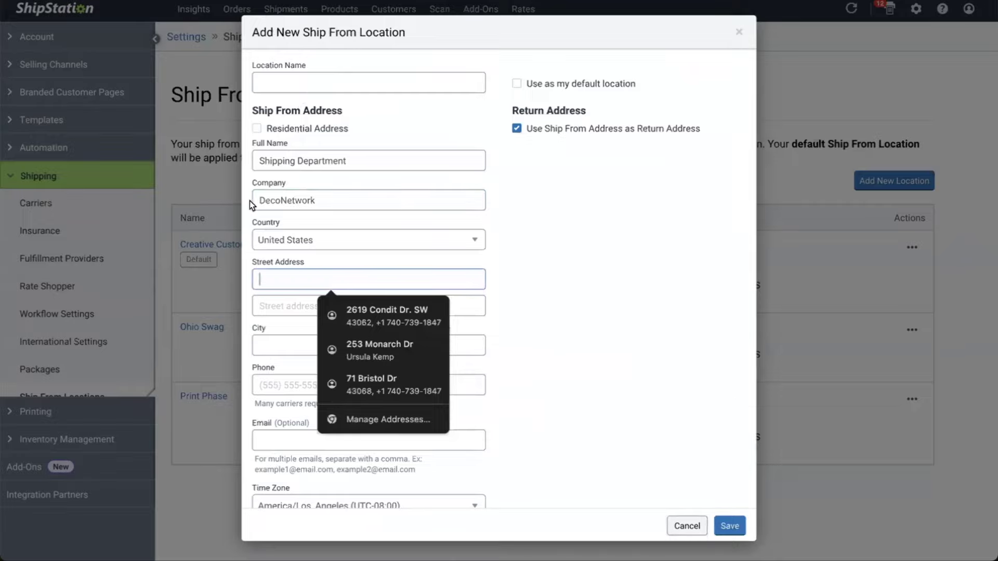
click(695, 527)
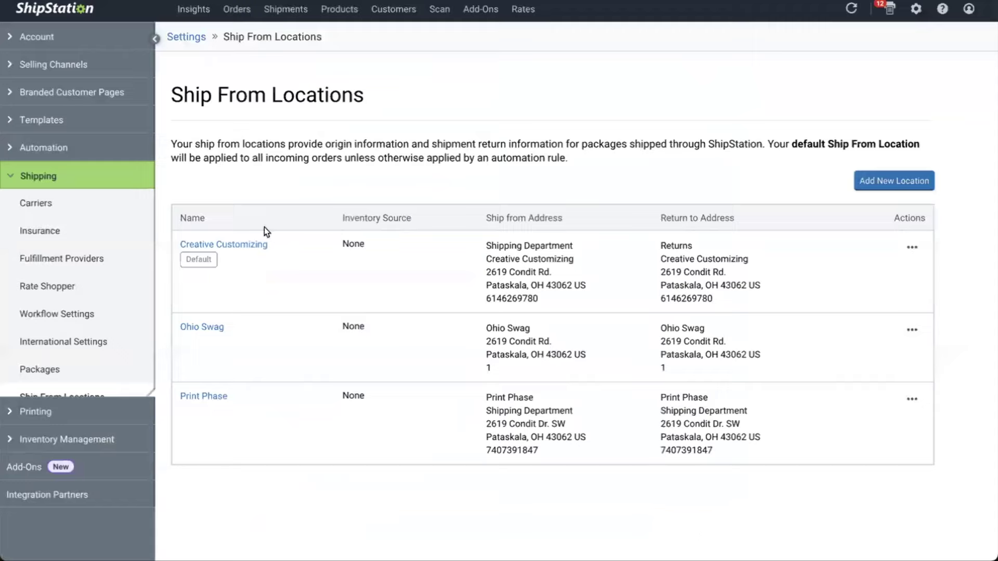
click(912, 247)
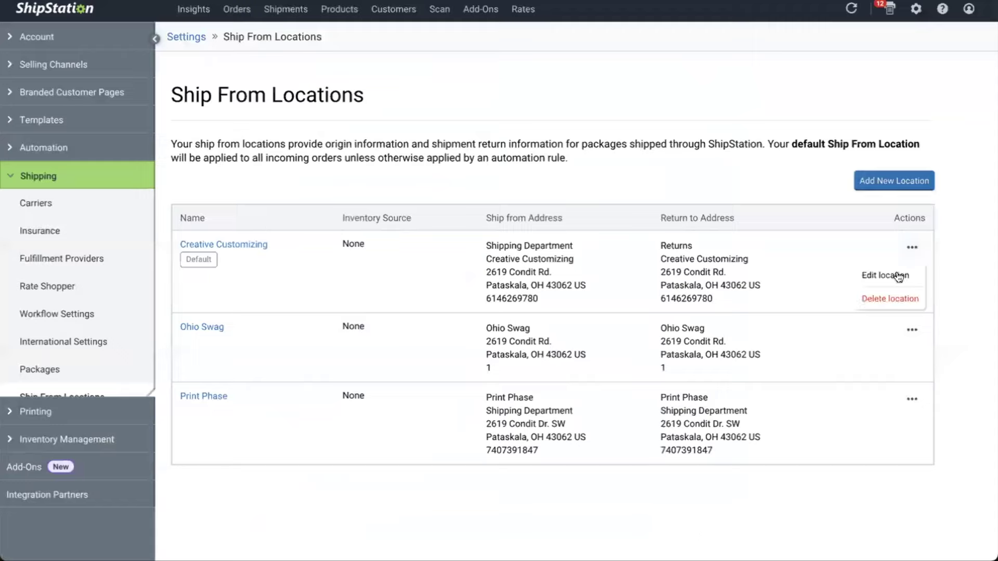
click(895, 274)
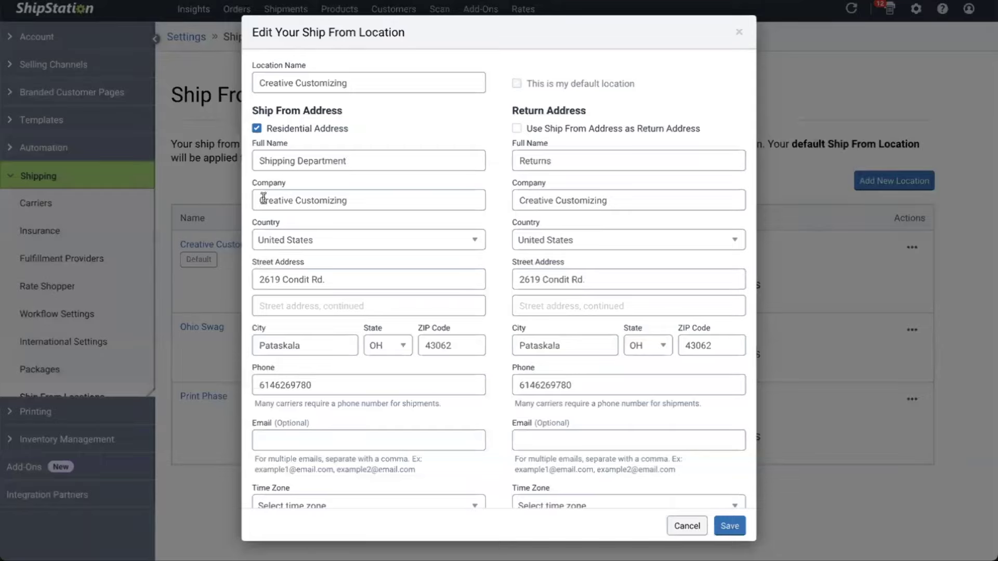
drag(368, 202, 145, 205)
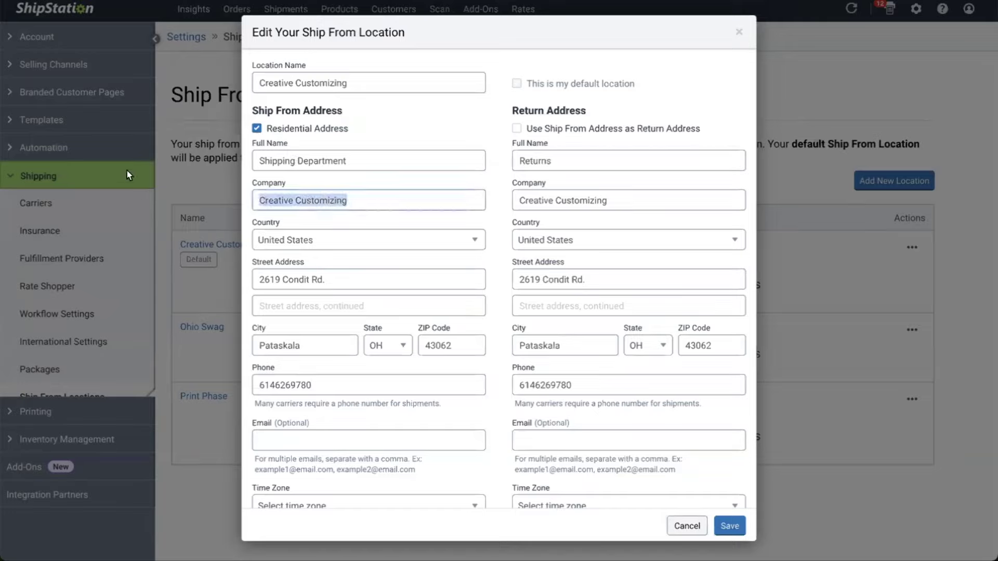
key(BackSpace)
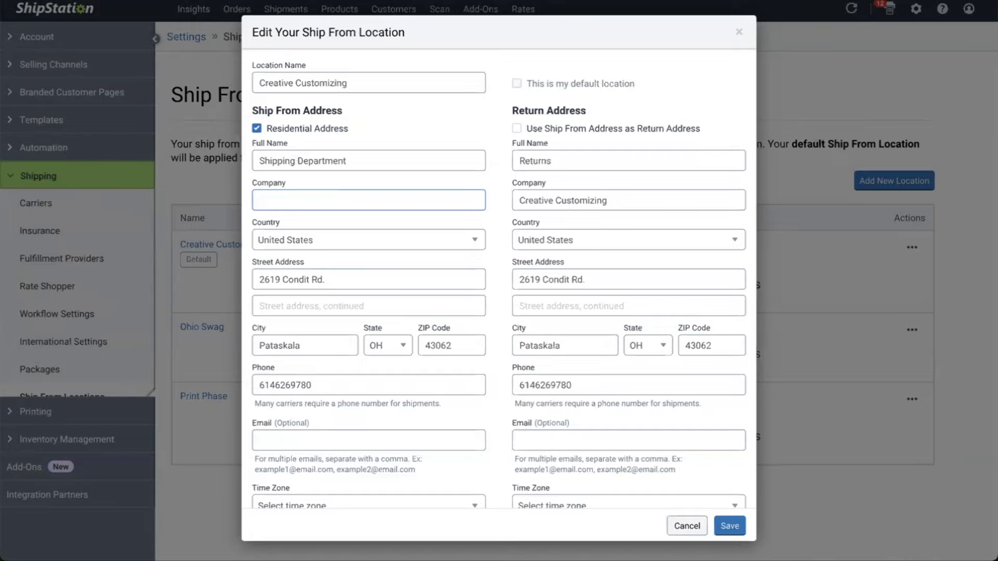
text(T-Shirts)
click(703, 529)
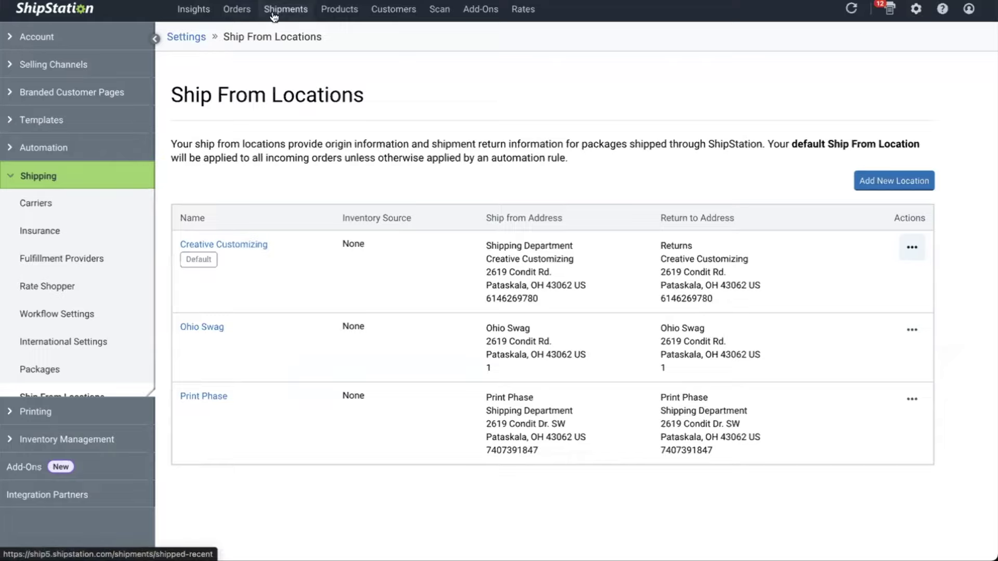
- Search the orders for 835160 and open its second shipment
click(239, 11)
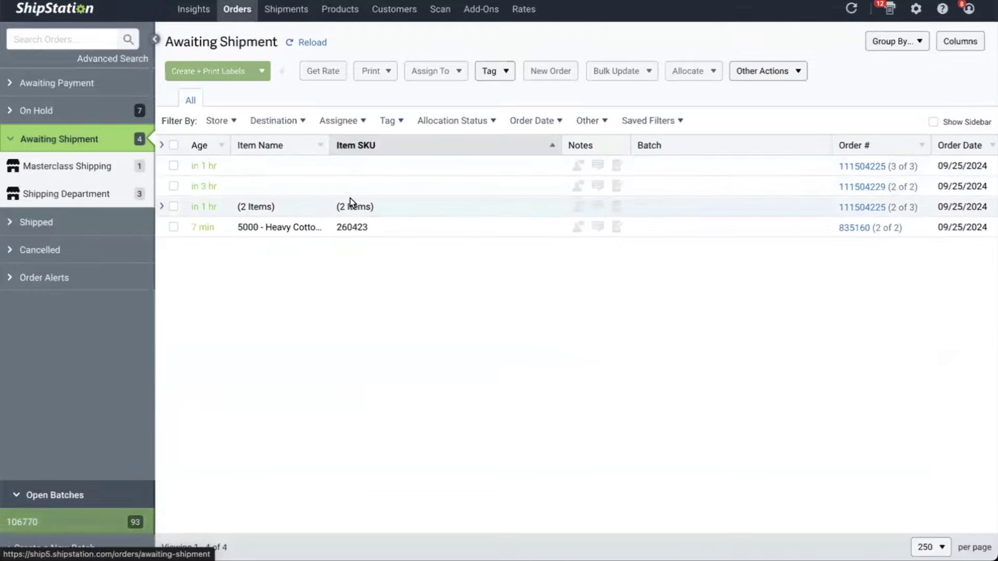
click(63, 35)
text(835160)
click(128, 39)
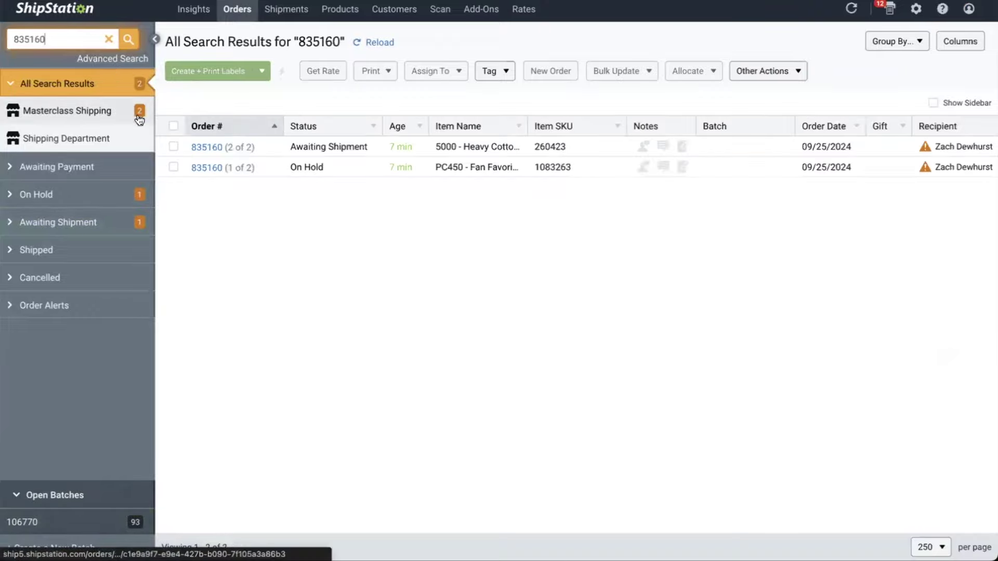
click(366, 146)
click(215, 148)
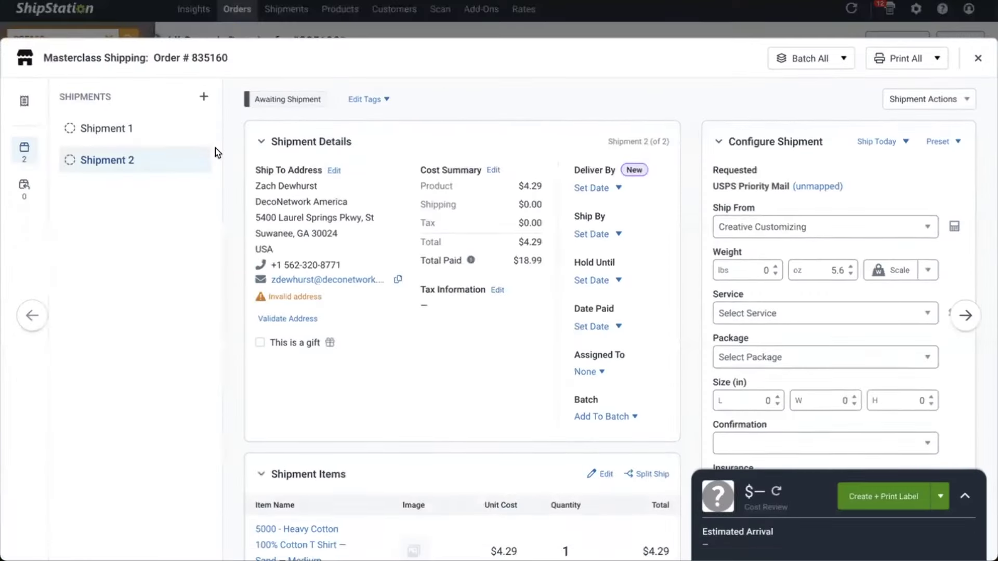
- Apply the 9x12 Poly Bag preset to shipment 2
click(943, 141)
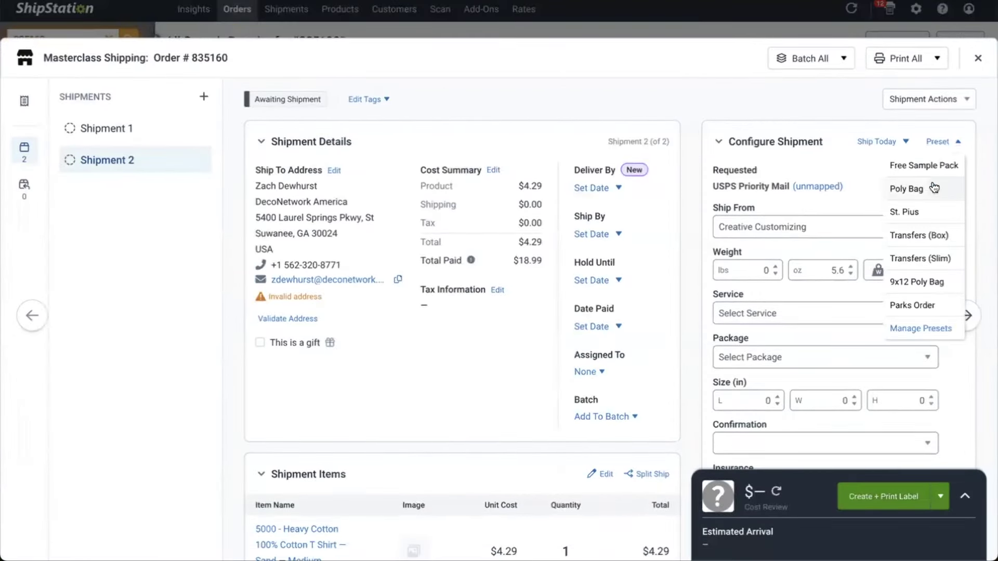
click(919, 281)
scroll(915, 289, down, 2)
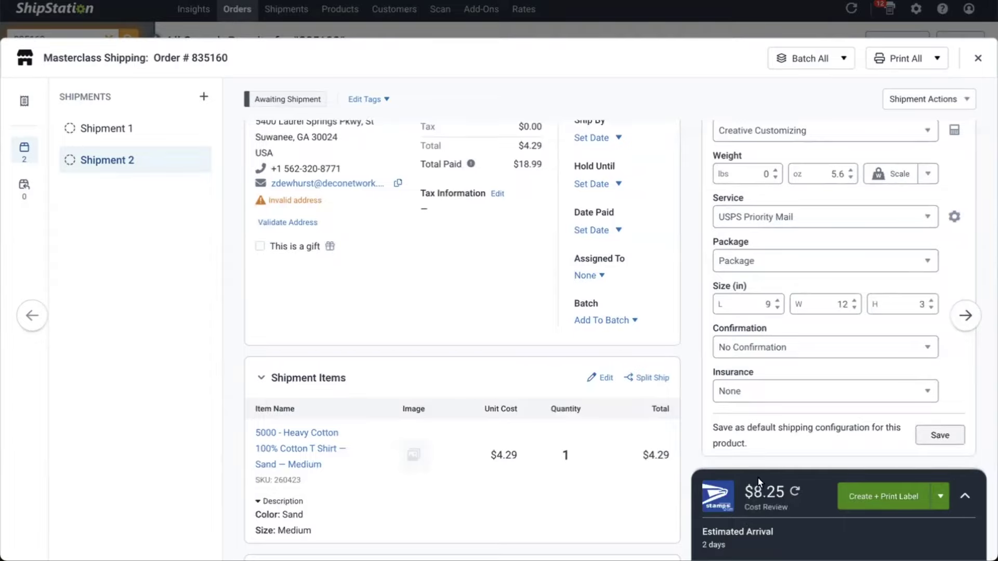
scroll(889, 280, down, 2)
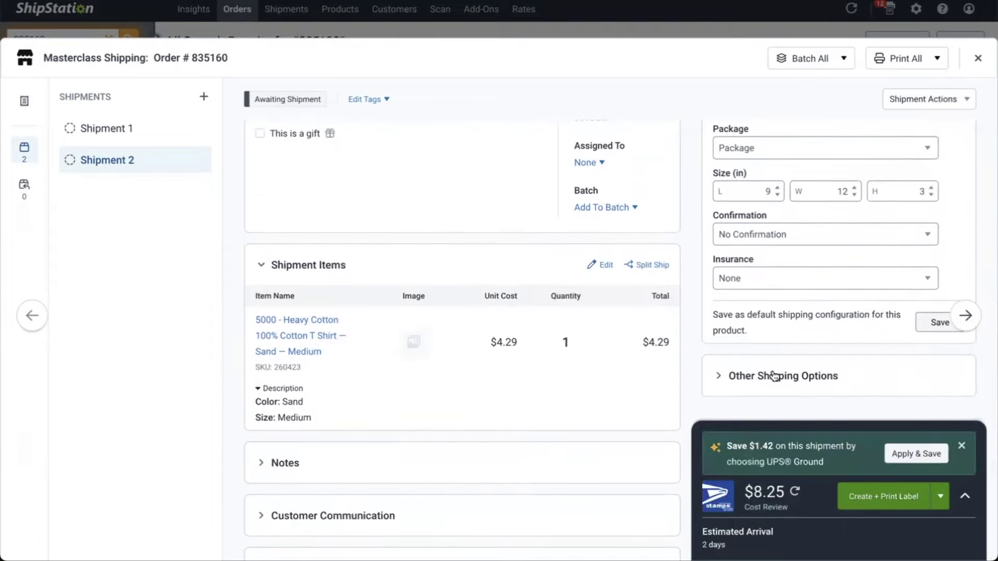
- Change shipment 2's service from USPS Priority Mail to UPS® Ground
click(775, 376)
scroll(773, 375, down, 2)
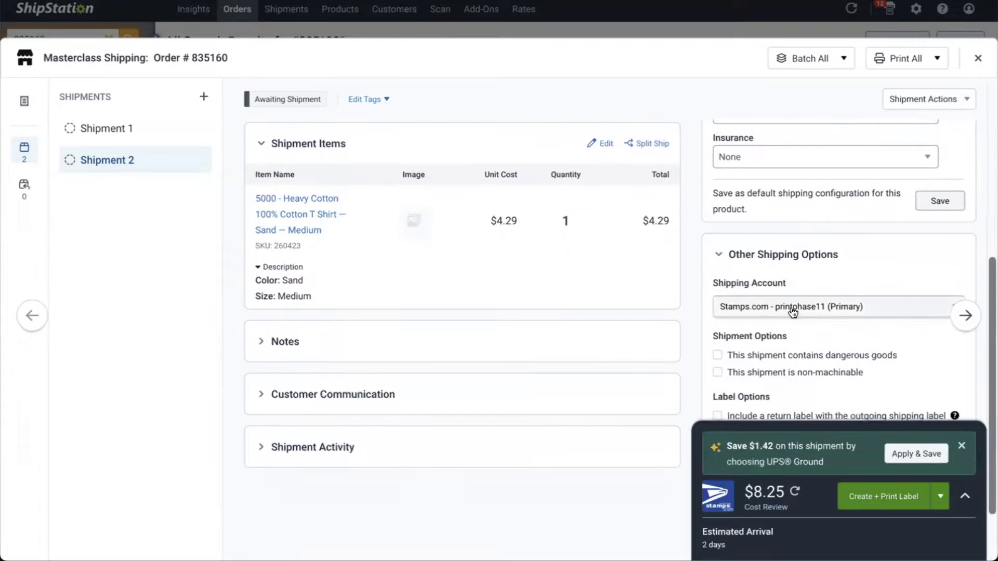
scroll(793, 311, down, 1)
scroll(791, 310, up, 4)
scroll(733, 320, up, 1)
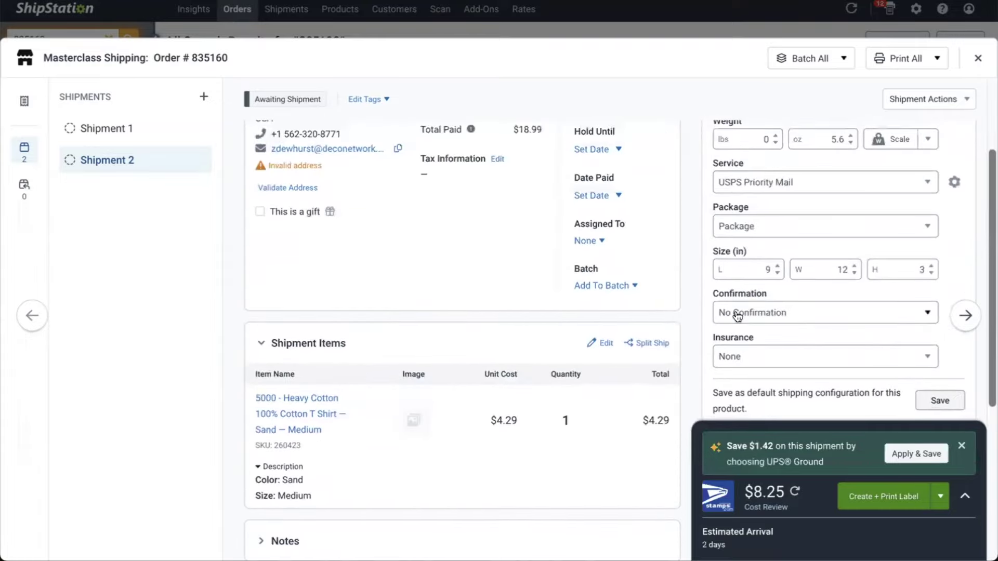
click(777, 188)
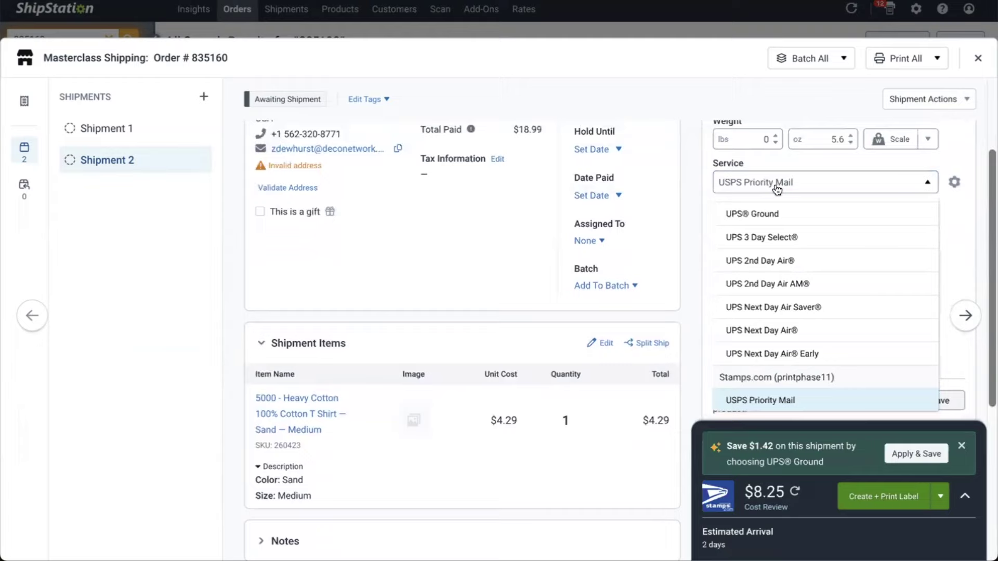
scroll(764, 208, up, 1)
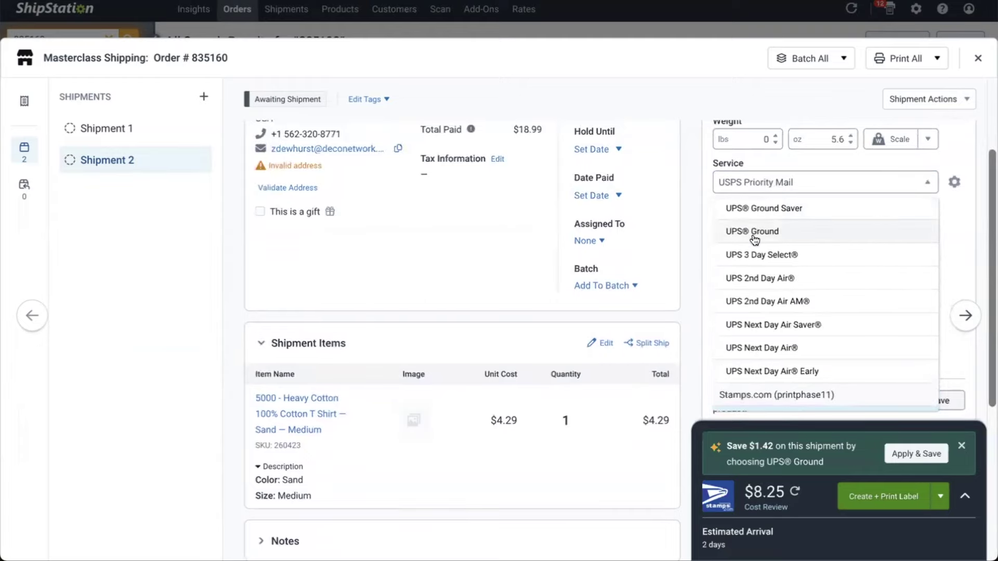
click(756, 234)
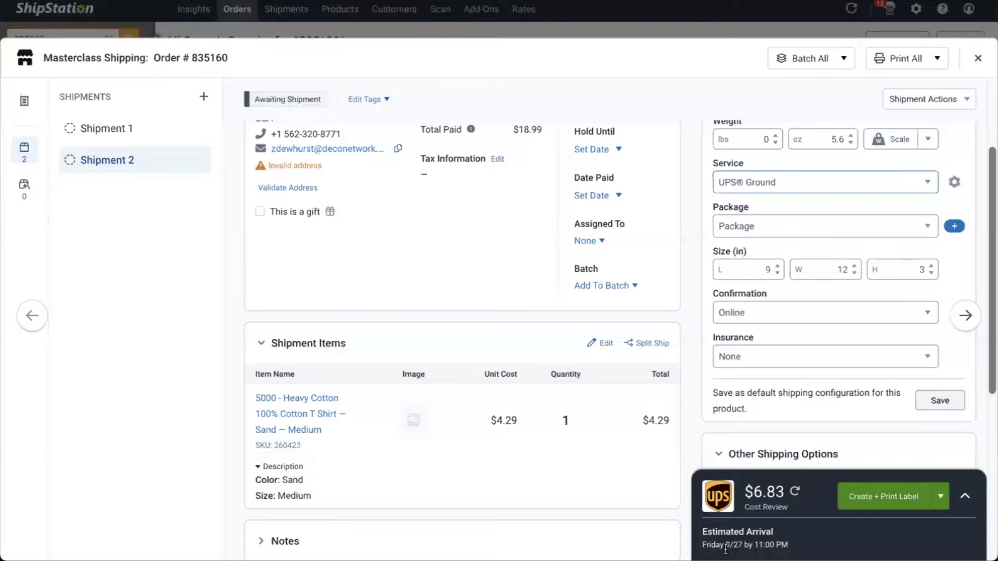
click(846, 191)
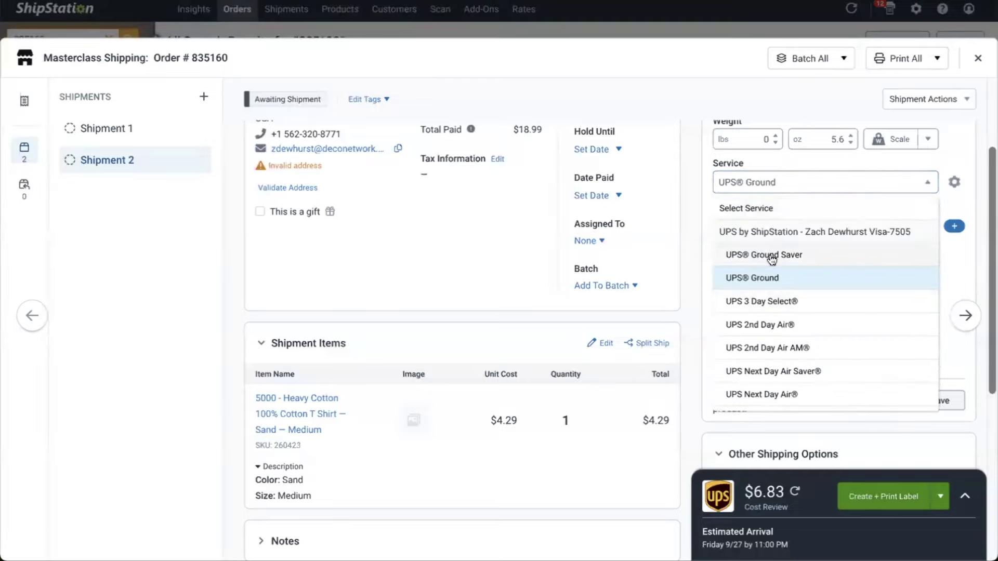
- Switch shipment 2's service to UPS® Ground Saver
click(773, 191)
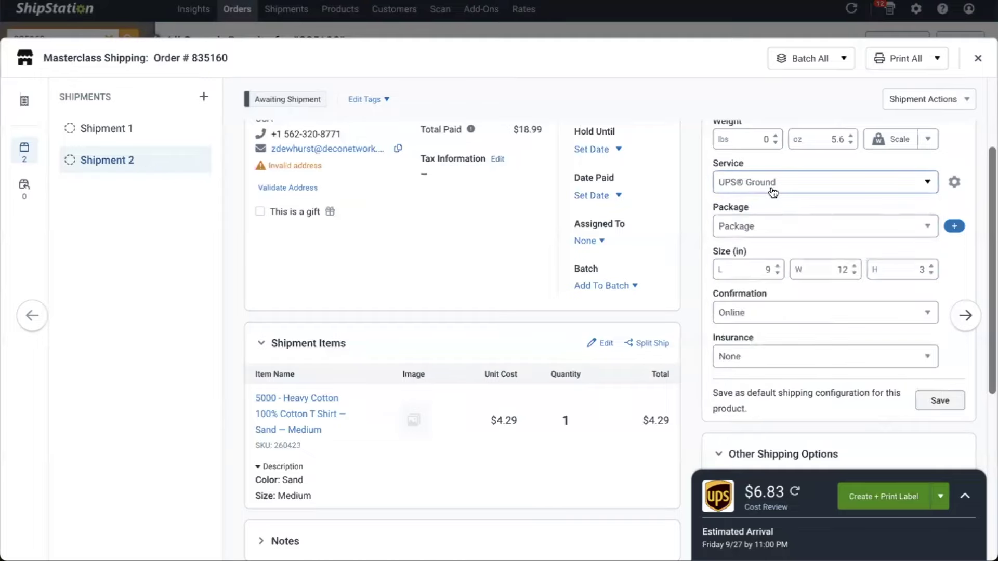
click(775, 191)
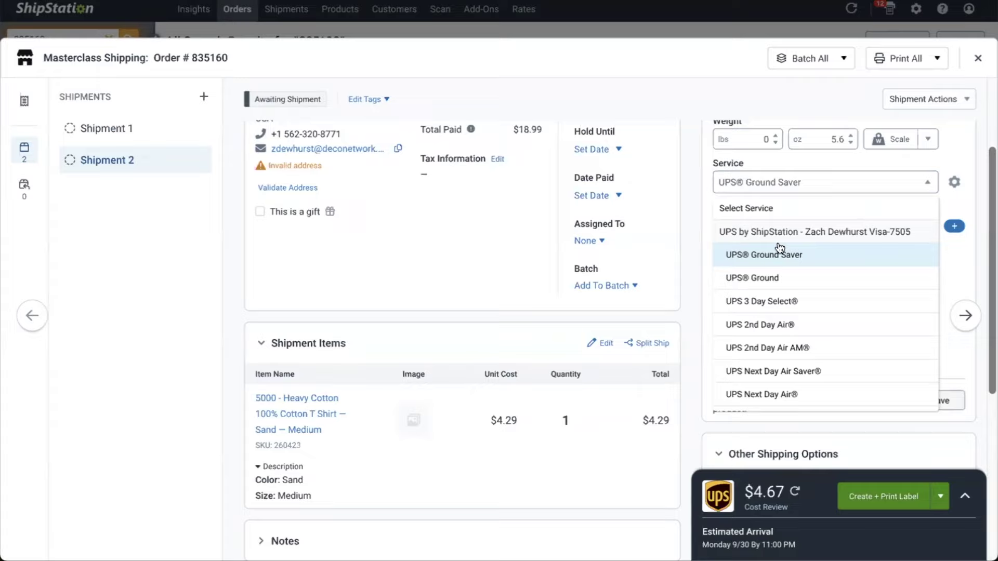
click(782, 190)
click(782, 188)
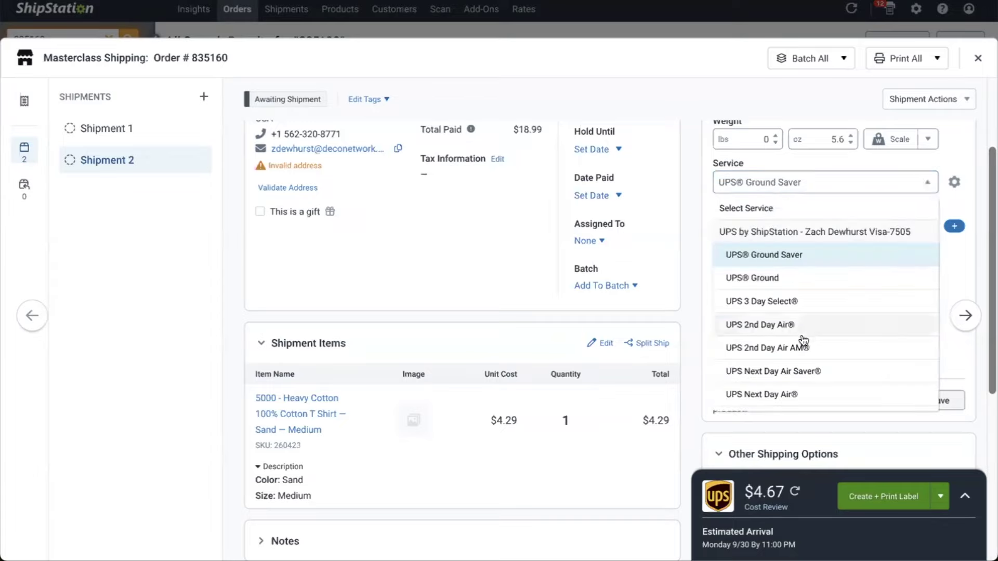
- Close the order details and go to the Settings overview
scroll(802, 333, down, 1)
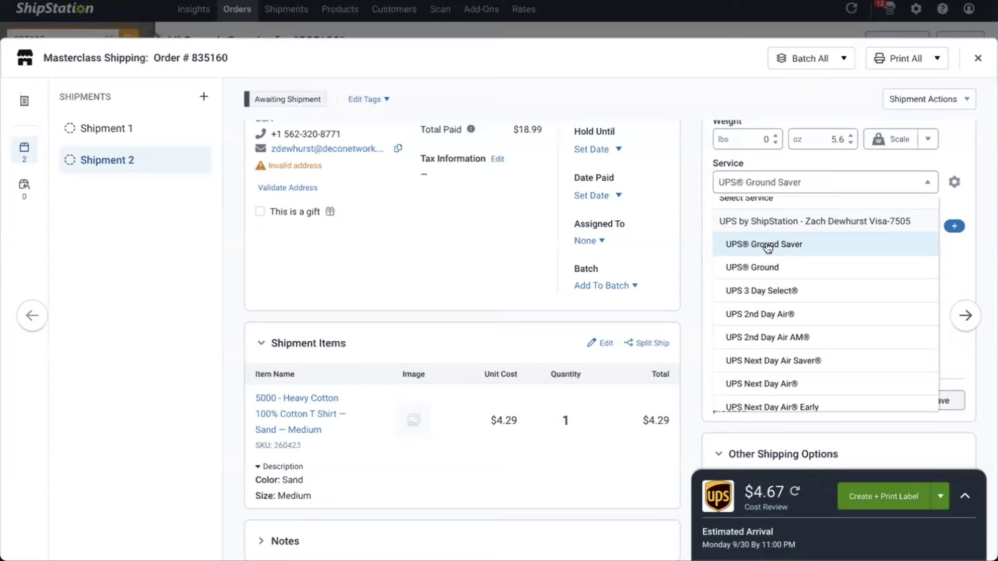
scroll(768, 248, up, 1)
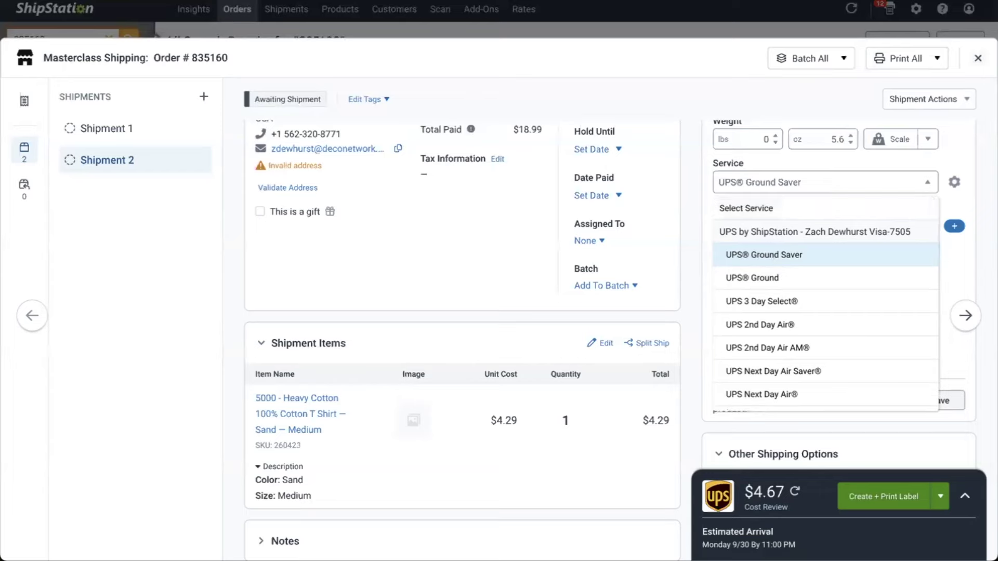
click(978, 57)
click(916, 9)
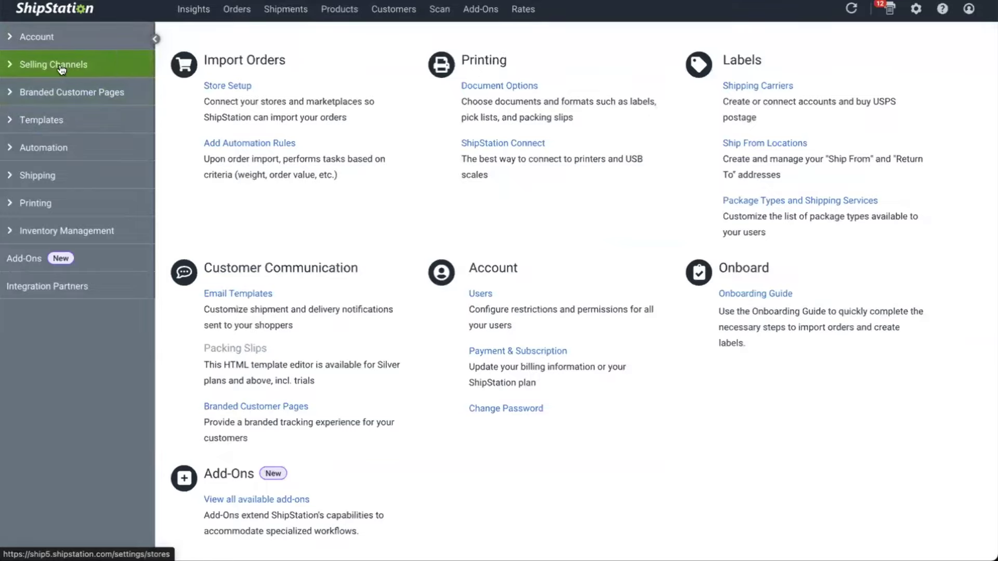
- Compare Your Carrier Accounts and ShipStation Carriers under Shipping > Carriers, then return to Orders
click(39, 175)
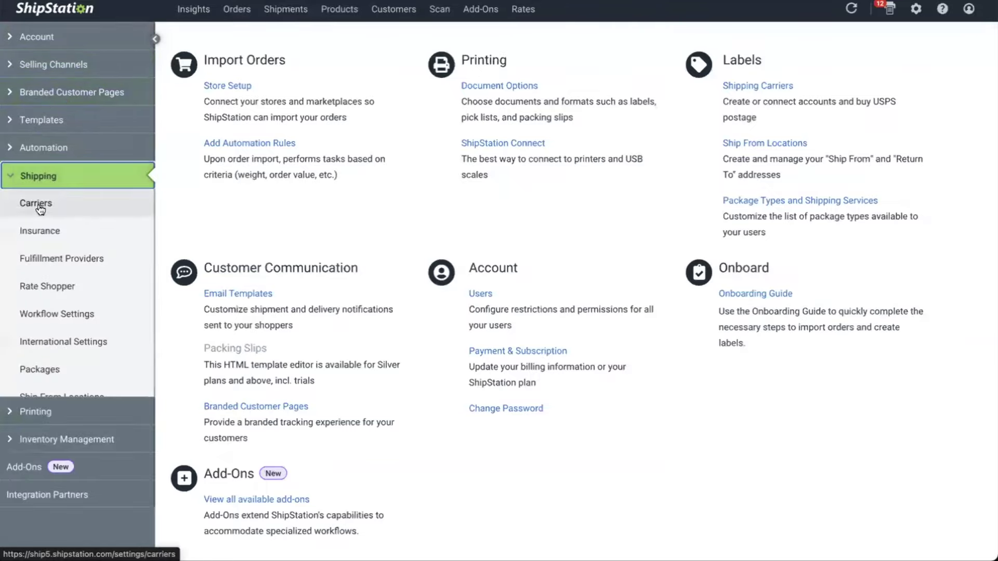
click(40, 208)
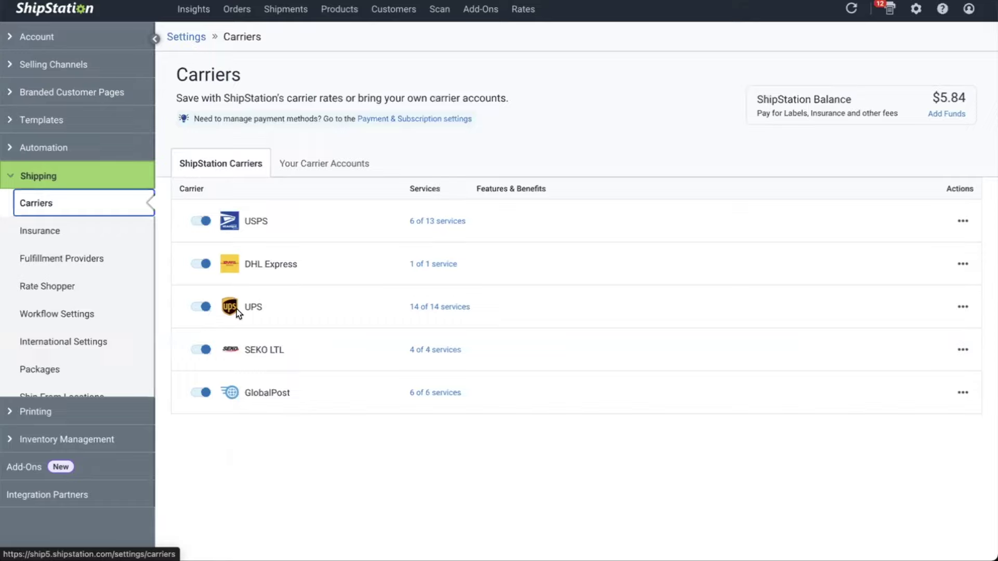
click(338, 164)
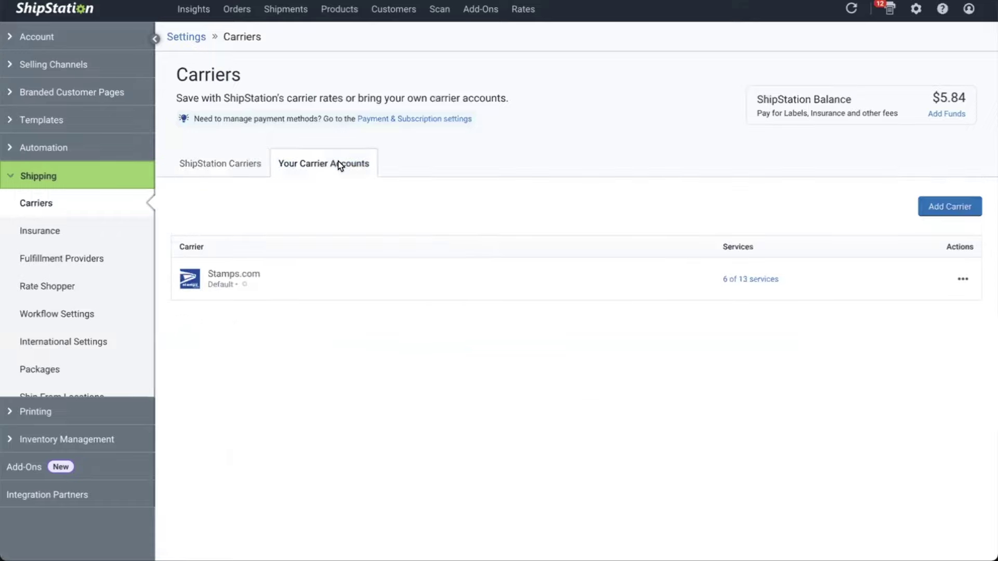
click(238, 169)
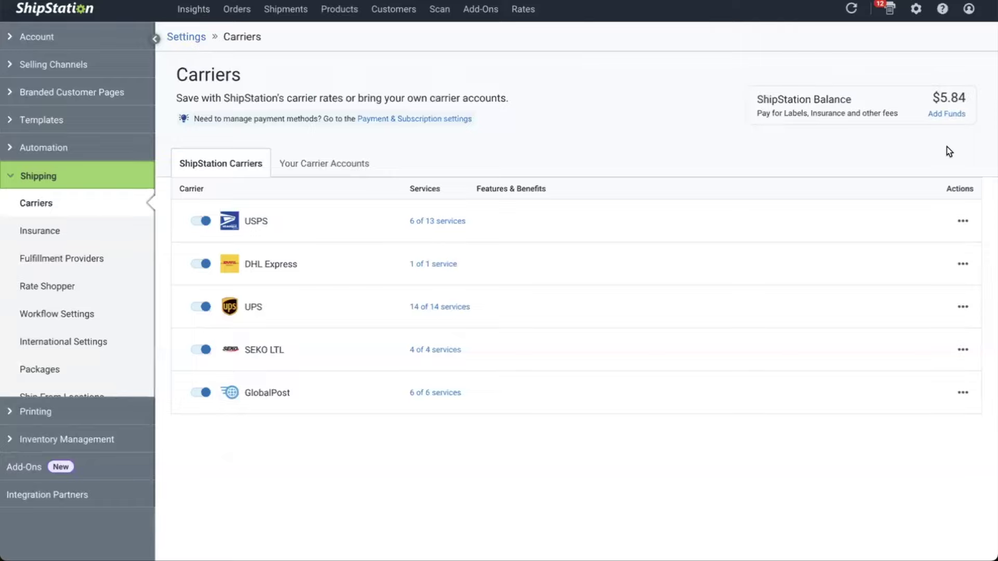
click(242, 14)
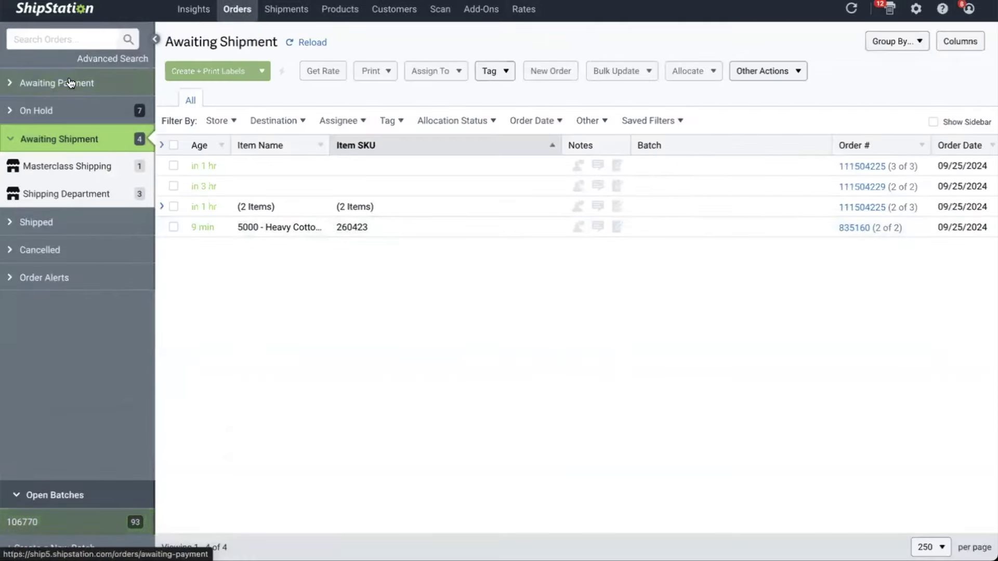
click(63, 39)
- Search the orders for 835160
text(835160)
key(Return)
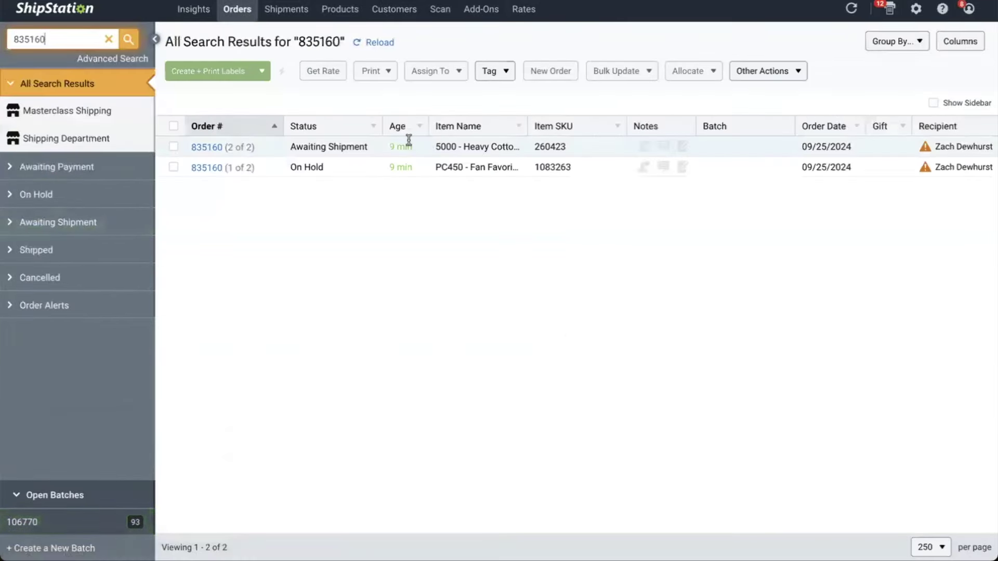
click(263, 152)
click(260, 151)
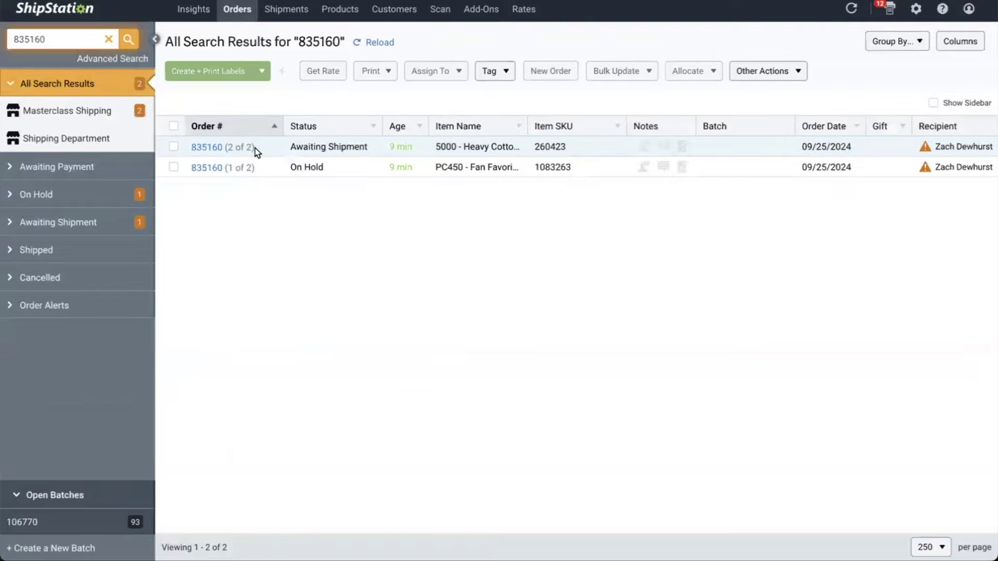
- Create and print shipment 2's UPS® Ground Saver label, cancelling the label file save
click(203, 147)
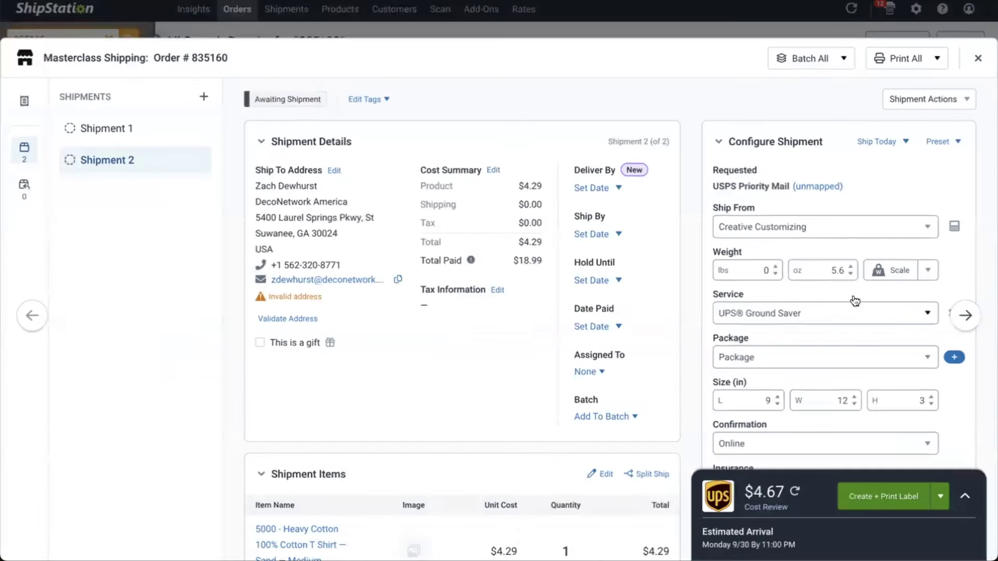
scroll(752, 336, down, 3)
scroll(756, 194, up, 3)
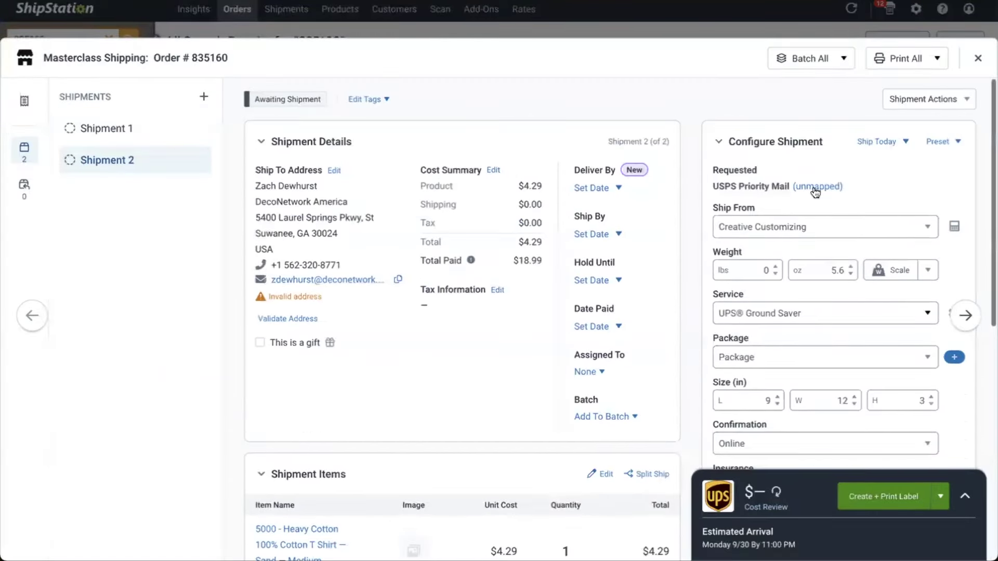
click(866, 498)
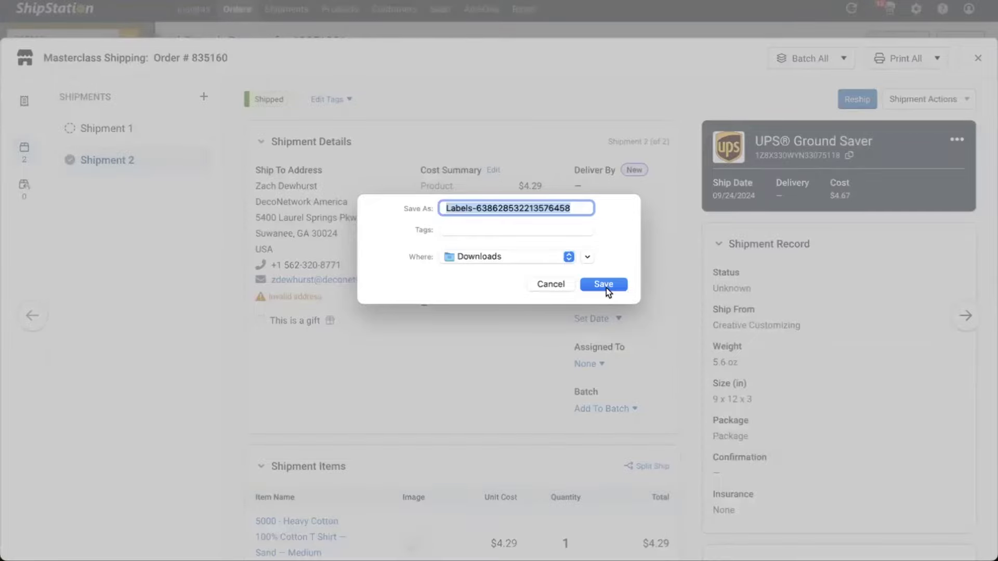
click(541, 284)
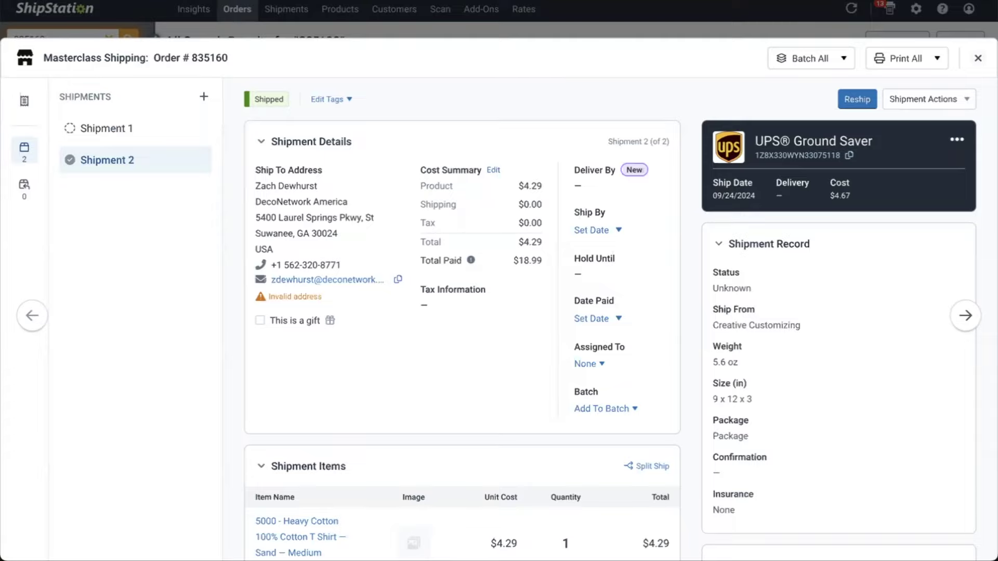
- Open the Default Shipment Template Copy email template for editing
click(978, 57)
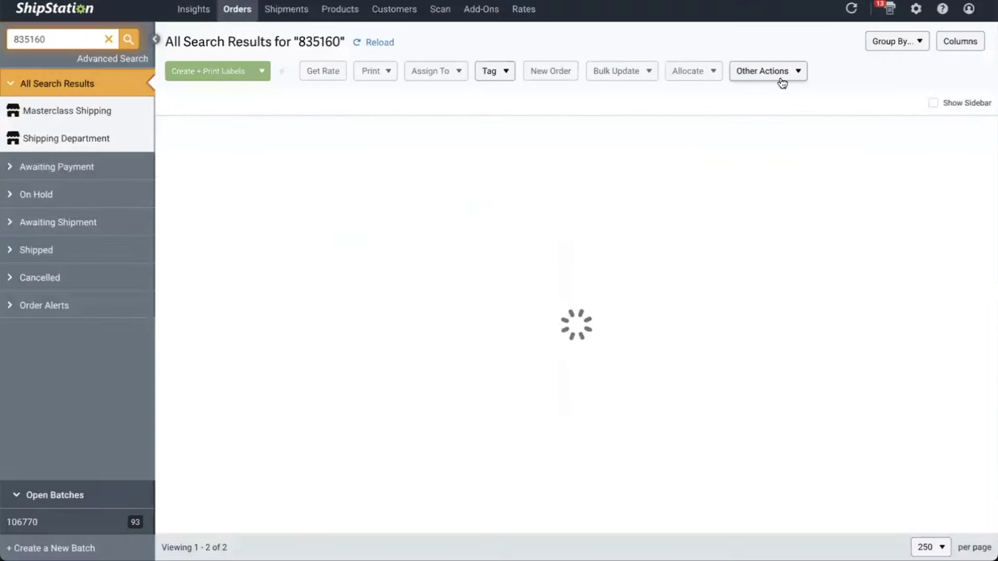
click(917, 9)
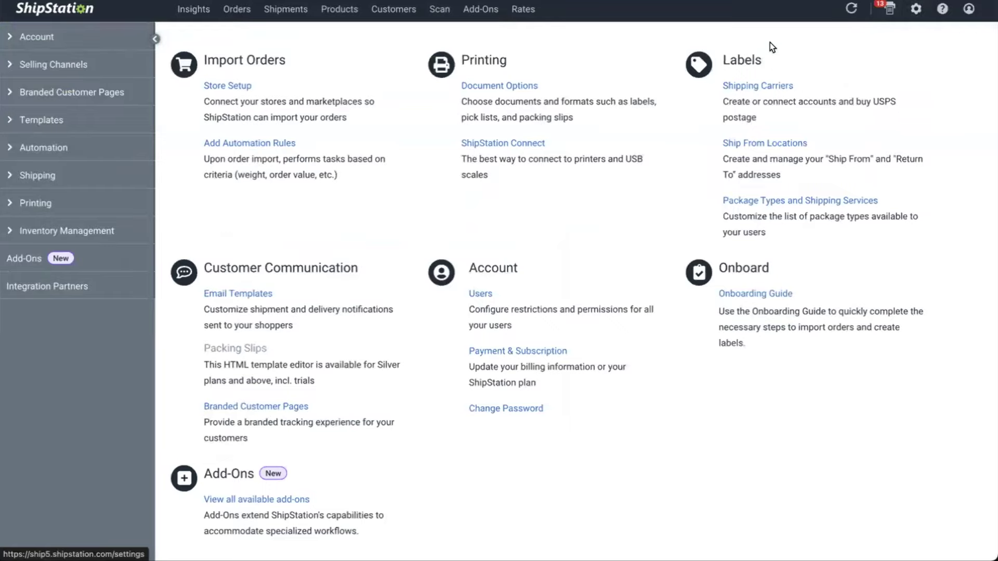
click(231, 296)
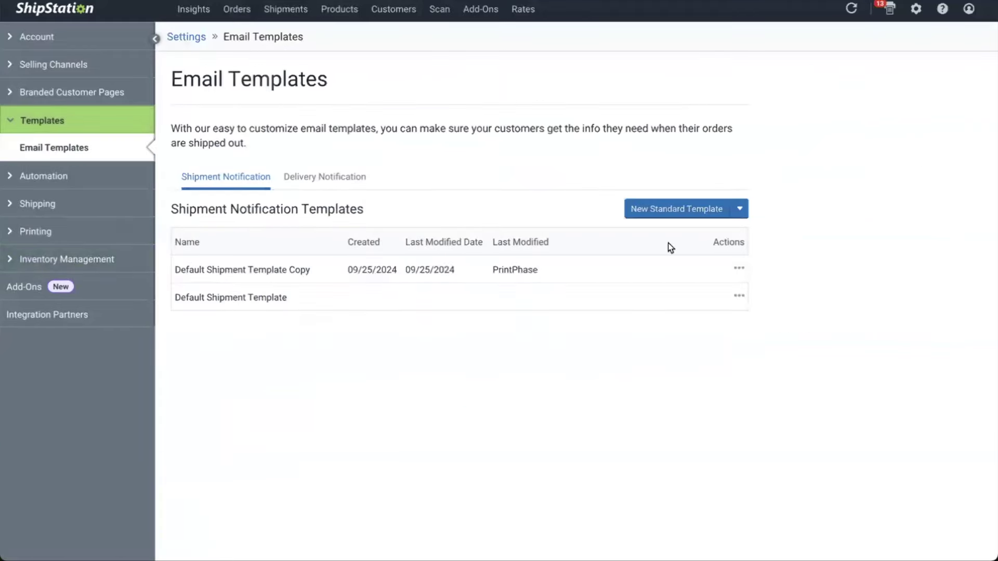
click(739, 268)
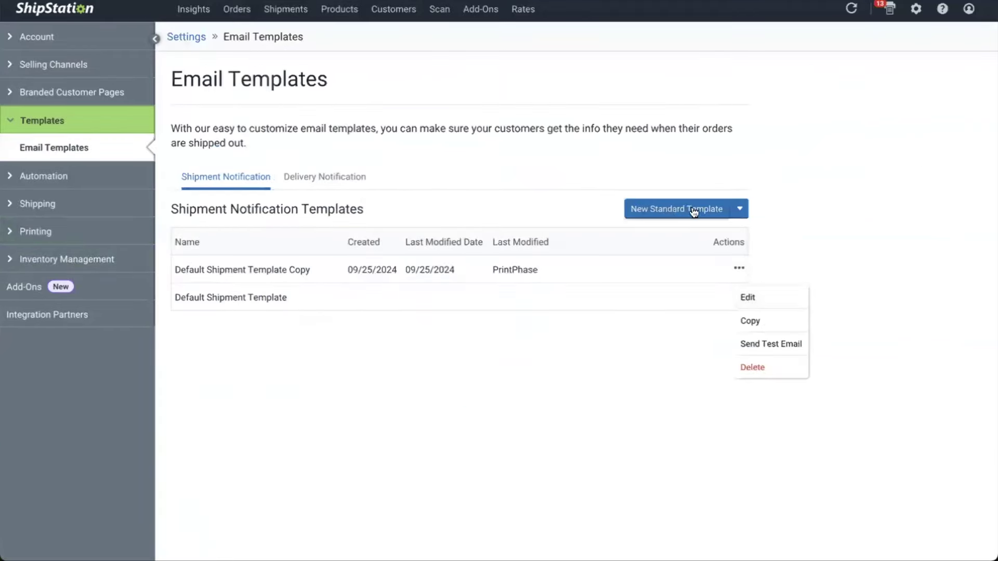
click(745, 298)
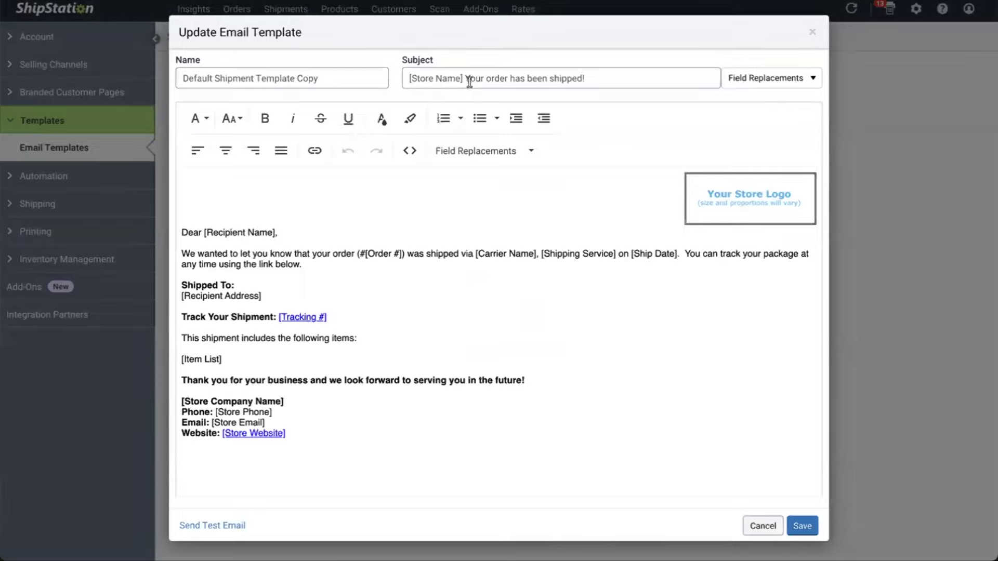
- Delete [Store Name] from the subject, leaving 'Your order has been shipped!', and save
click(753, 83)
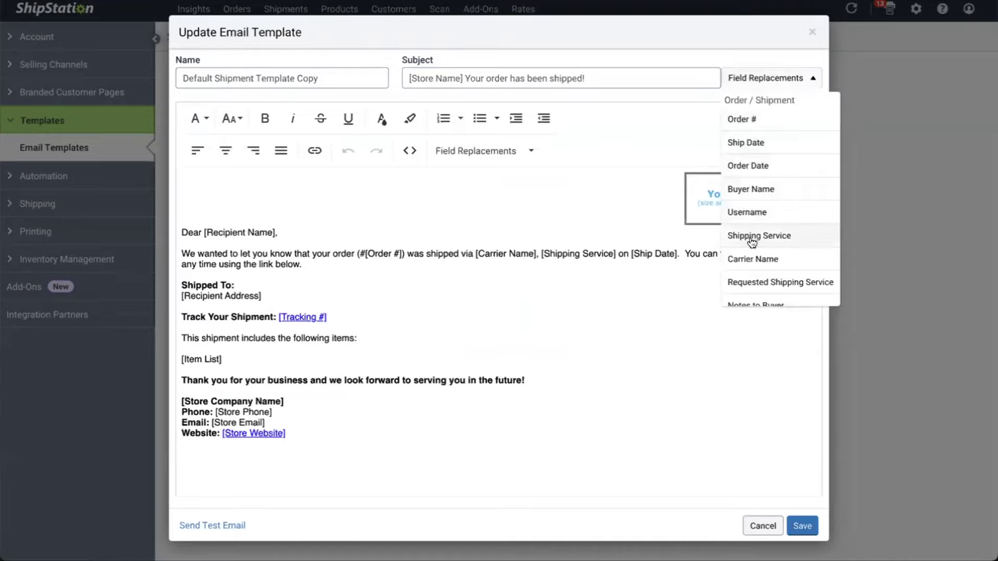
scroll(751, 242, down, 1)
scroll(752, 242, down, 5)
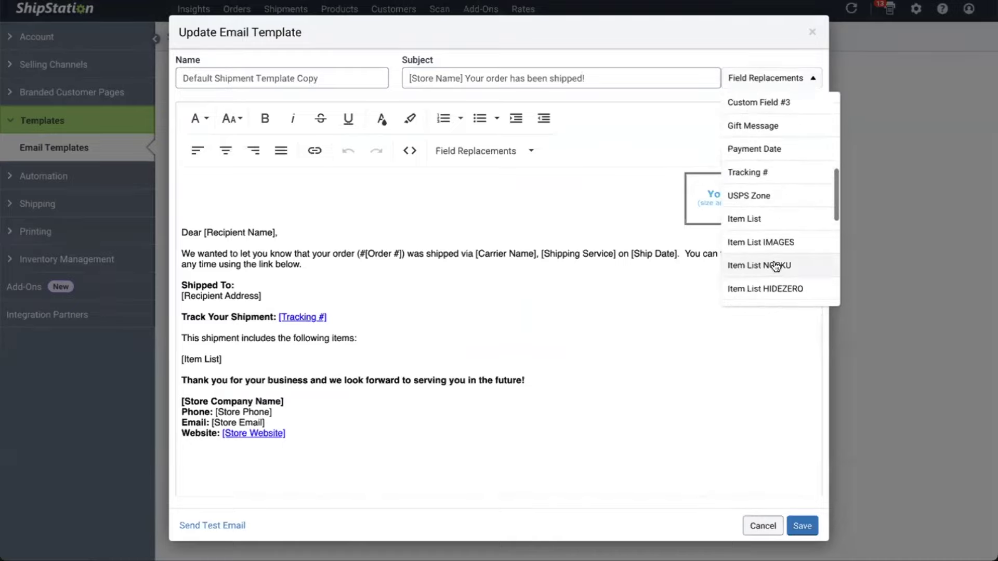
scroll(774, 264, down, 5)
scroll(774, 263, up, 15)
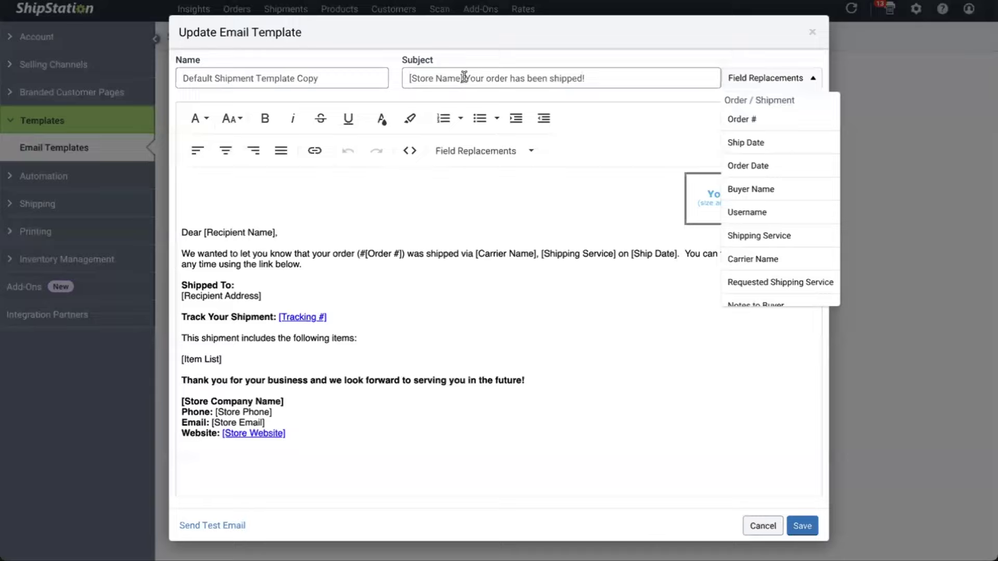
click(312, 72)
drag(466, 81, 289, 78)
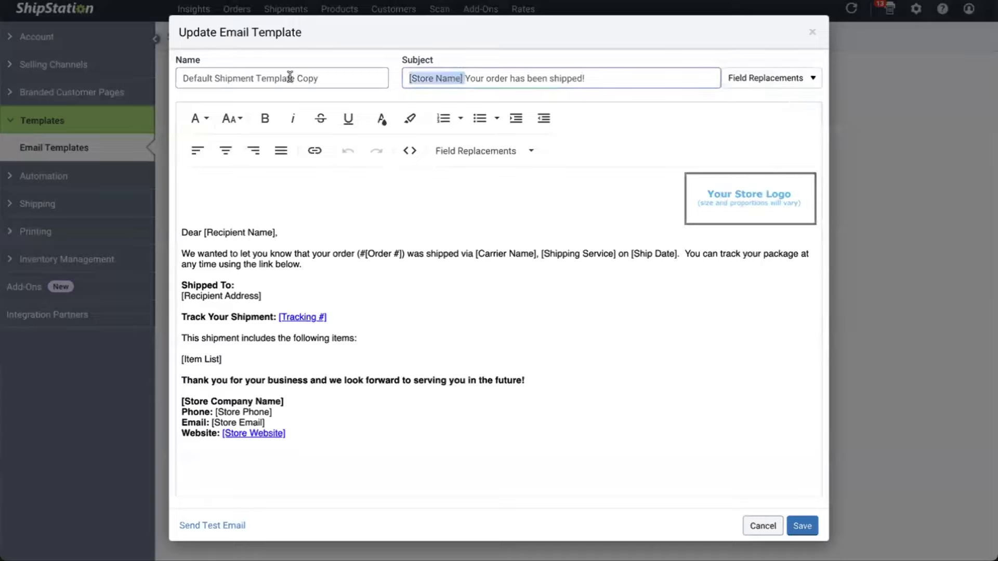
key(BackSpace)
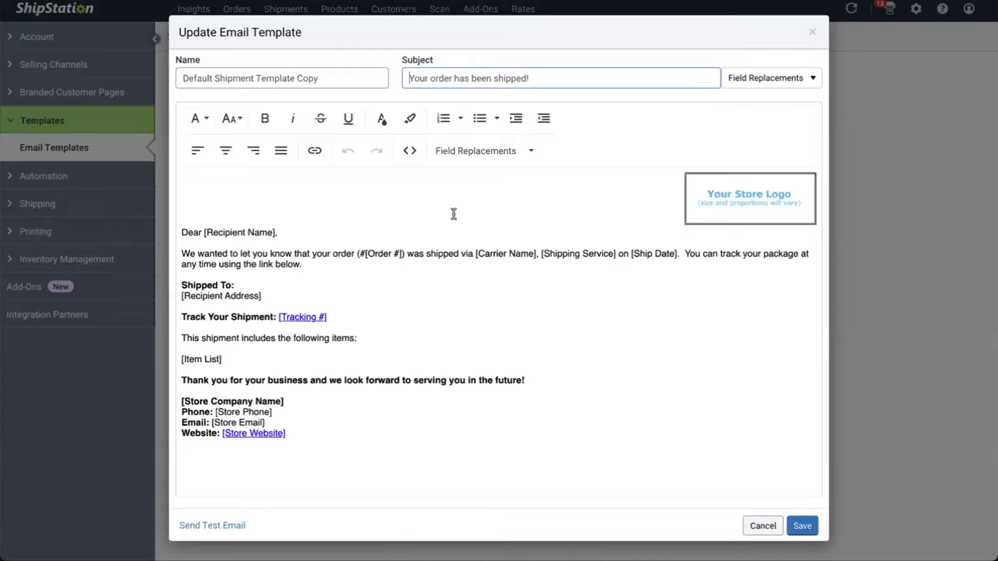
click(807, 524)
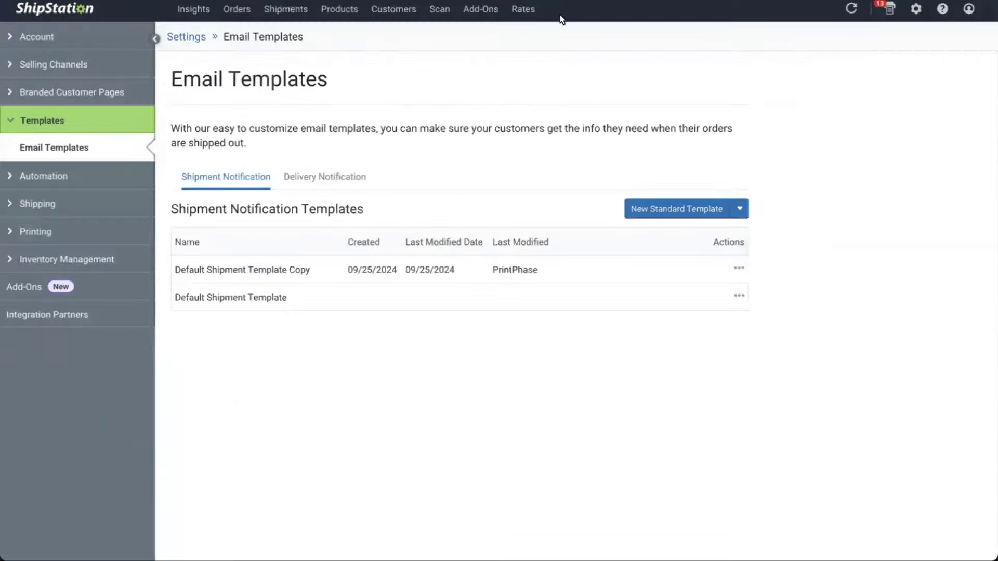
- In Printing Setup, keep the 4" x 6" thermal label format and save the label settings
click(916, 9)
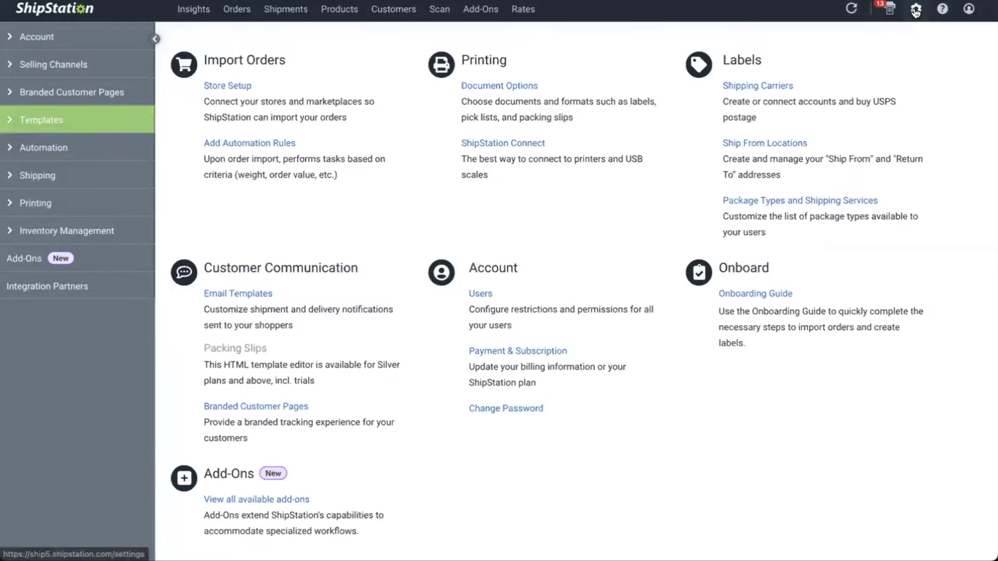
click(516, 87)
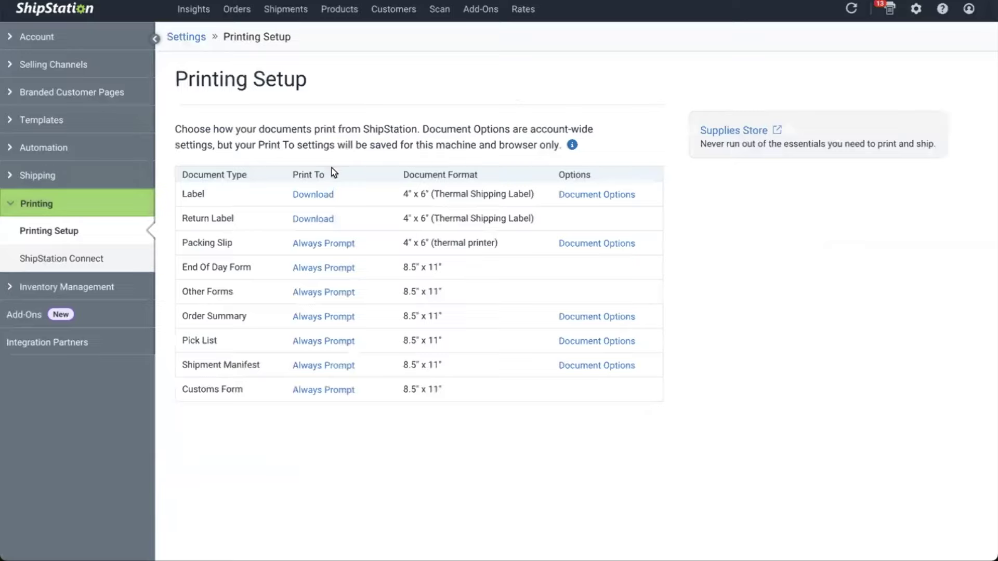
click(326, 195)
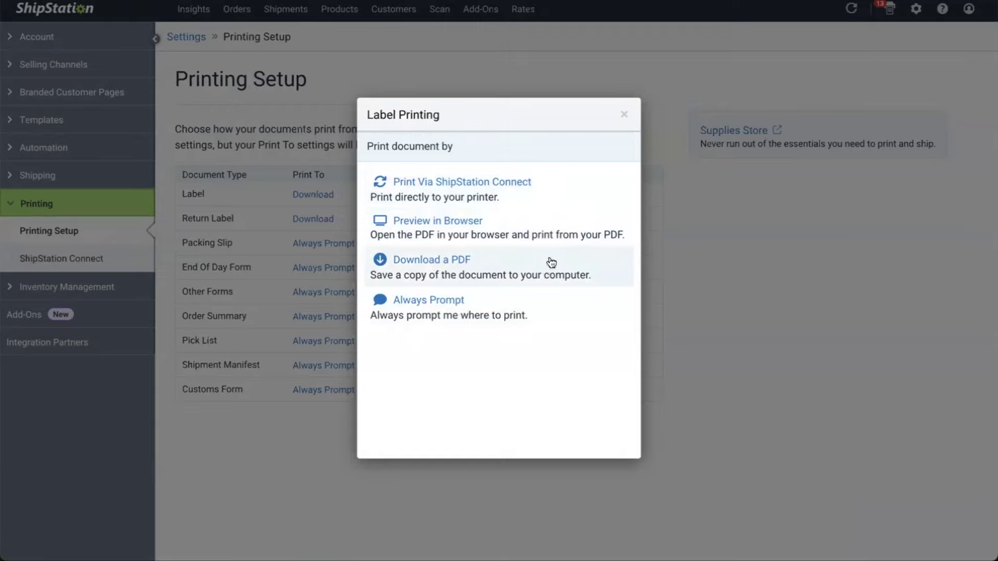
click(623, 115)
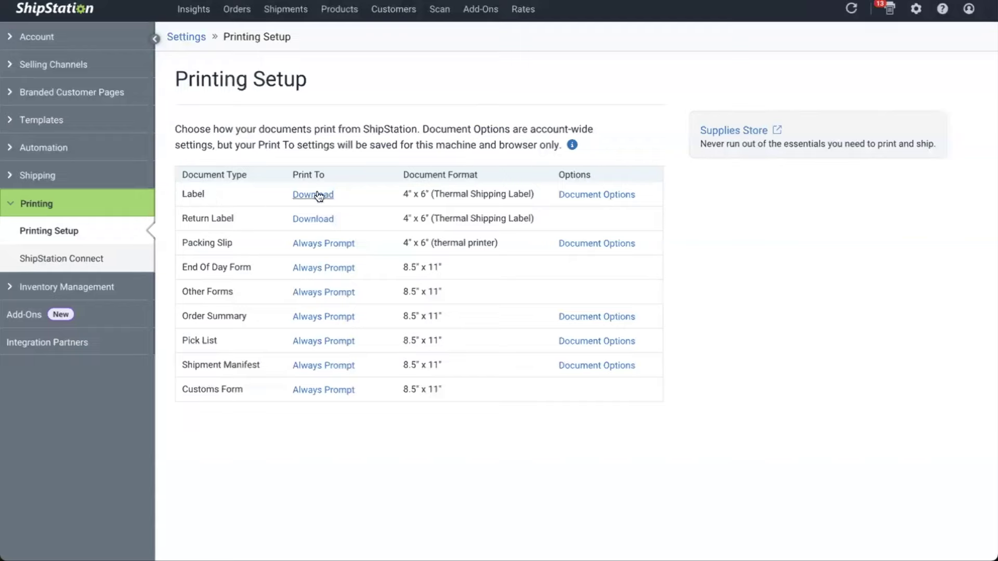
click(571, 195)
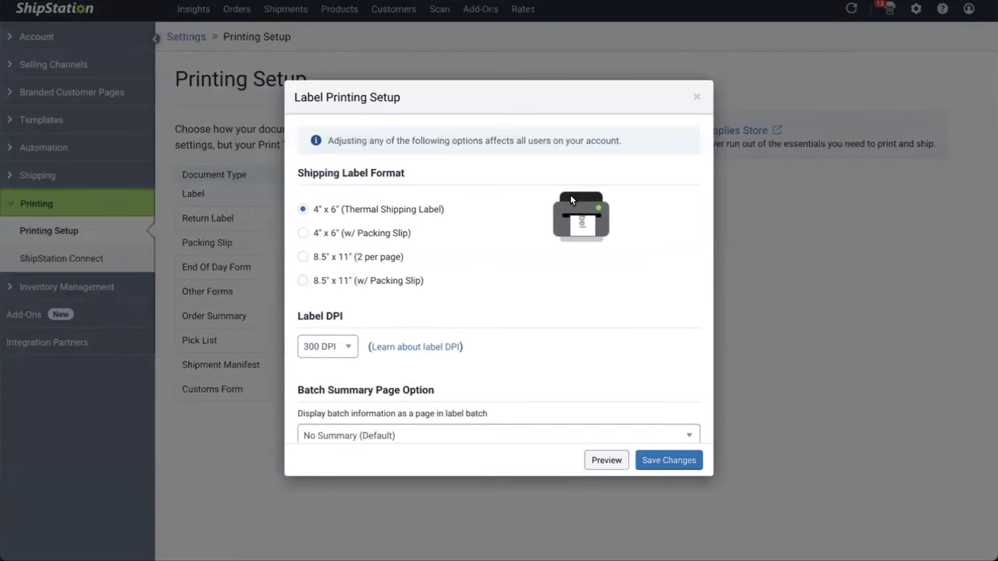
click(325, 236)
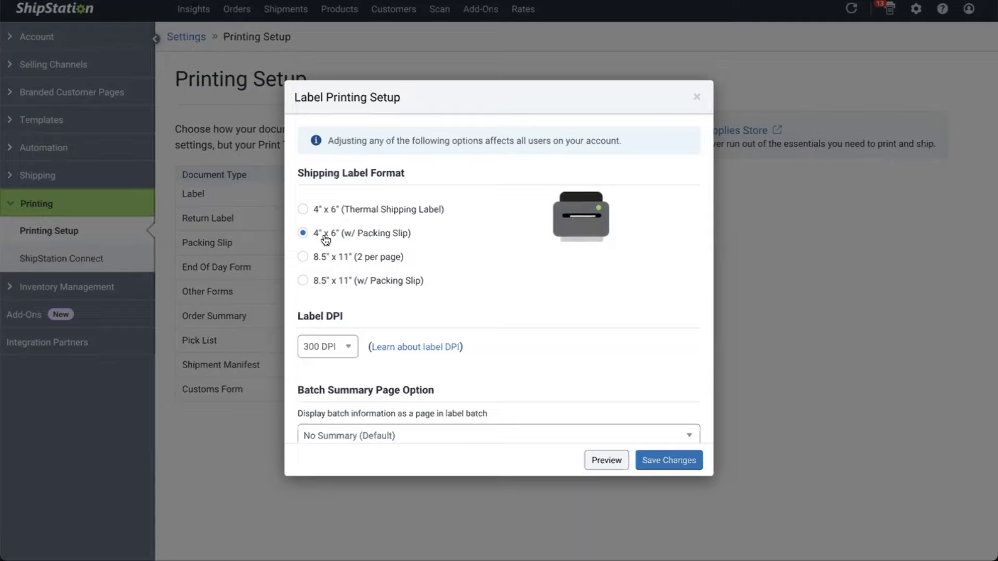
click(325, 210)
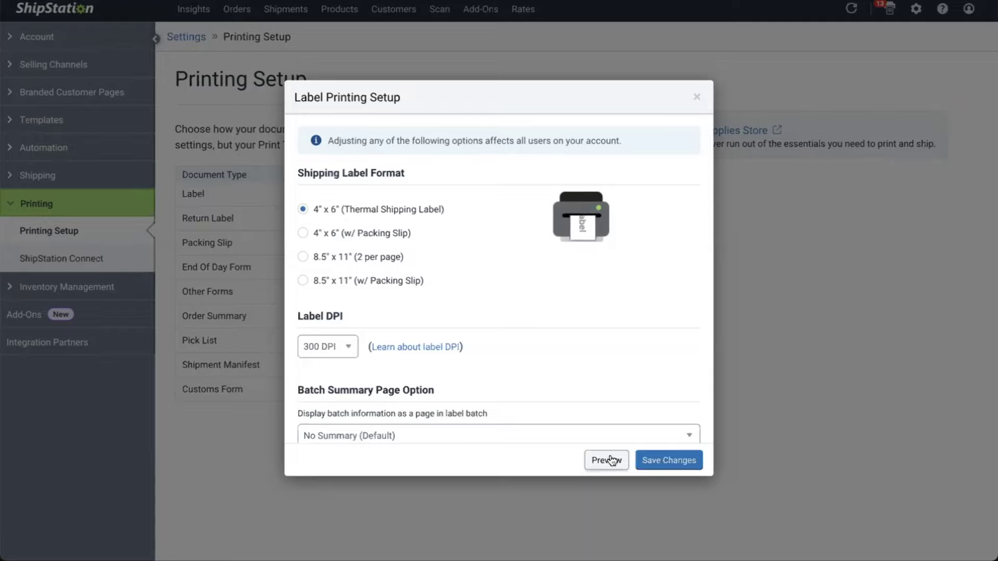
click(664, 452)
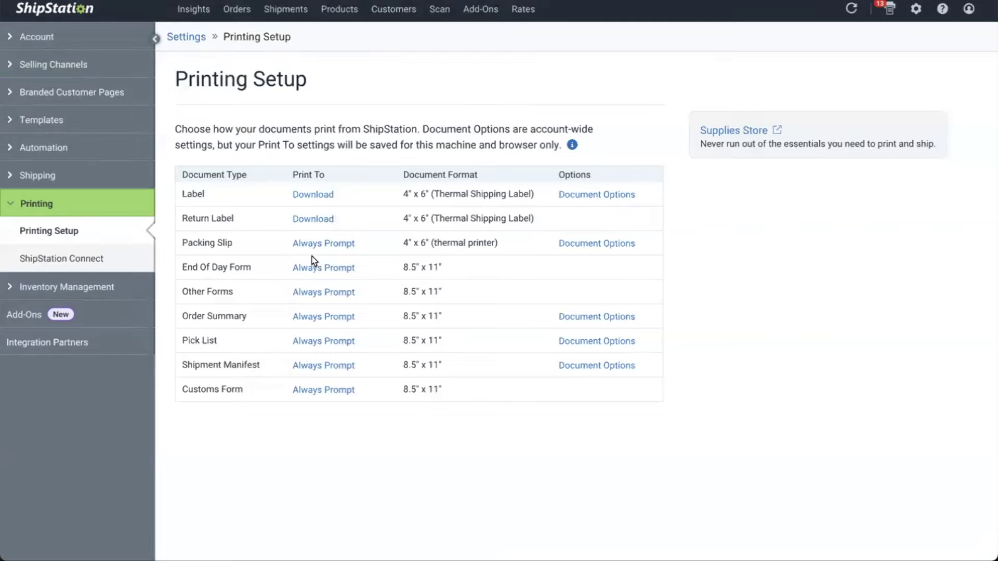
- Review the pick list and packing slip options unchanged, then return to Settings
click(312, 339)
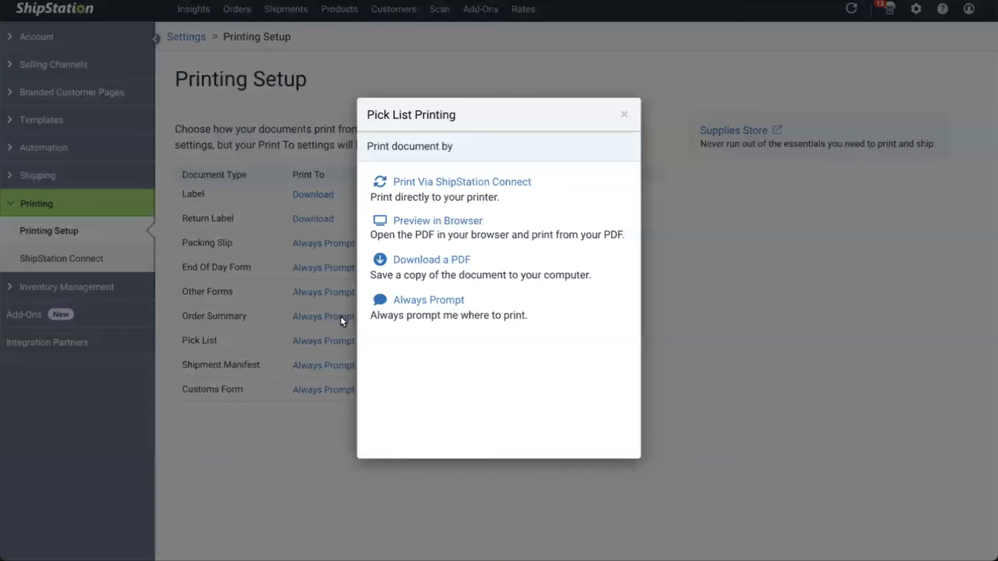
click(624, 115)
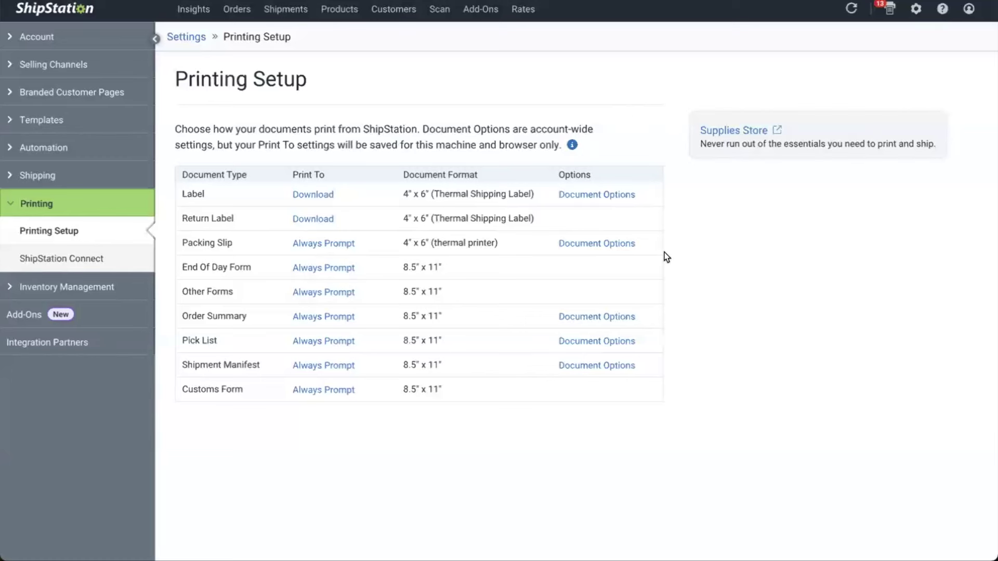
click(618, 245)
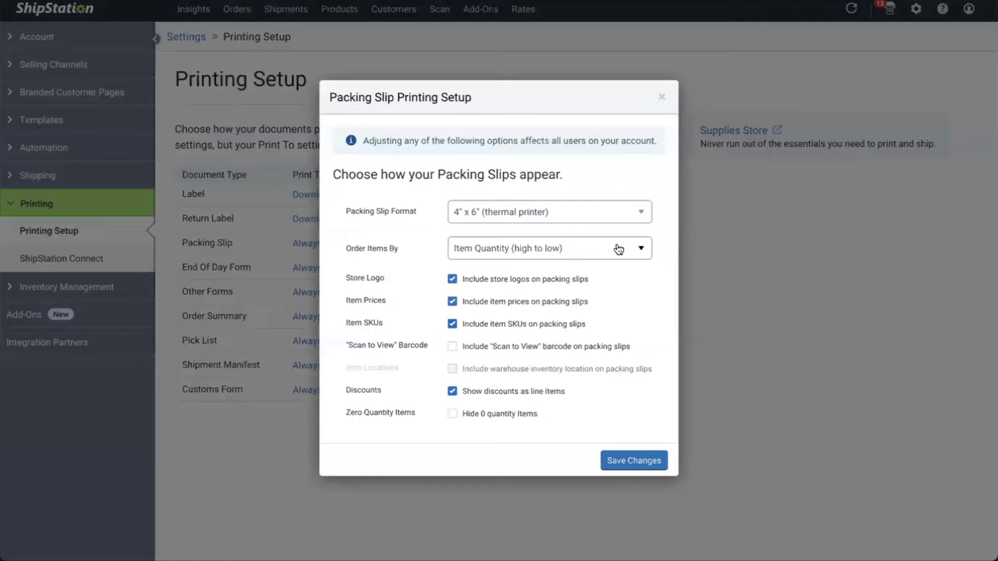
click(662, 97)
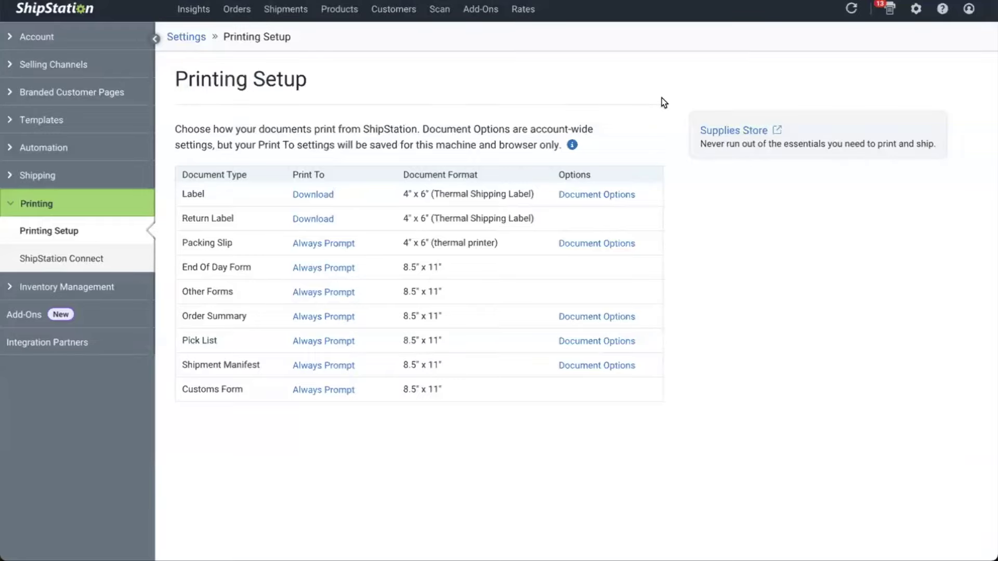
key(alt+Left)
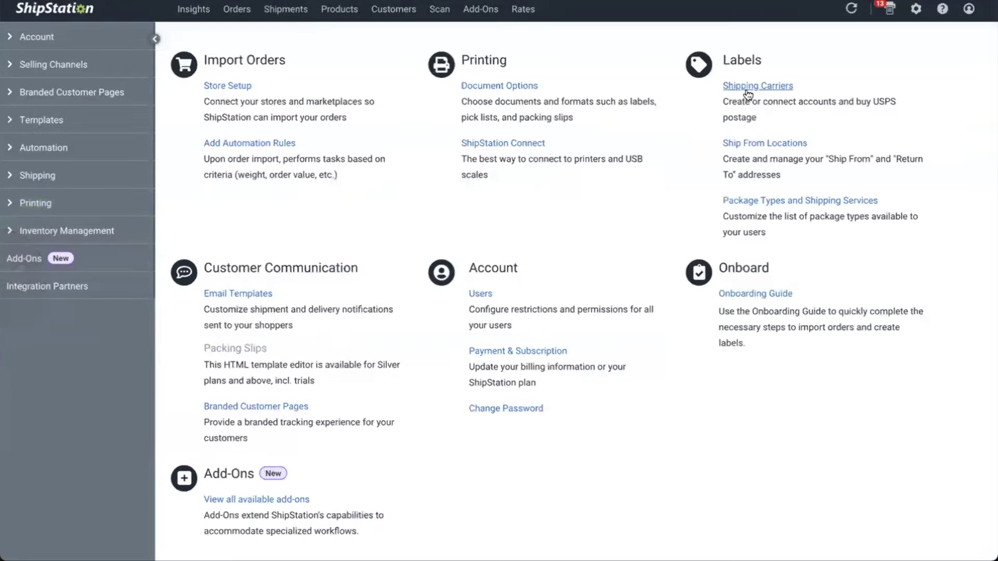
- Glance at the Carriers and Ship From Locations settings pages
click(747, 87)
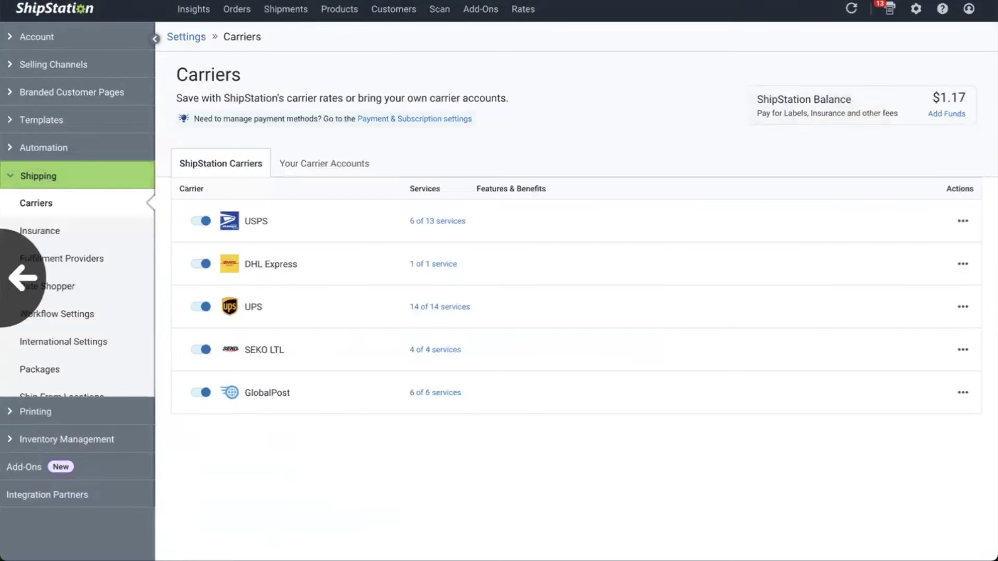
key(alt+Left)
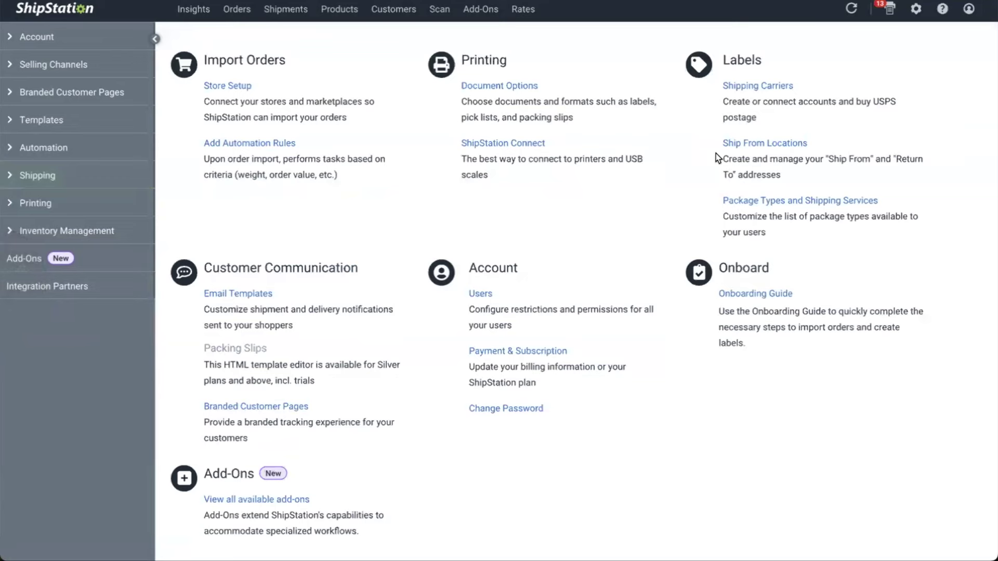
click(761, 150)
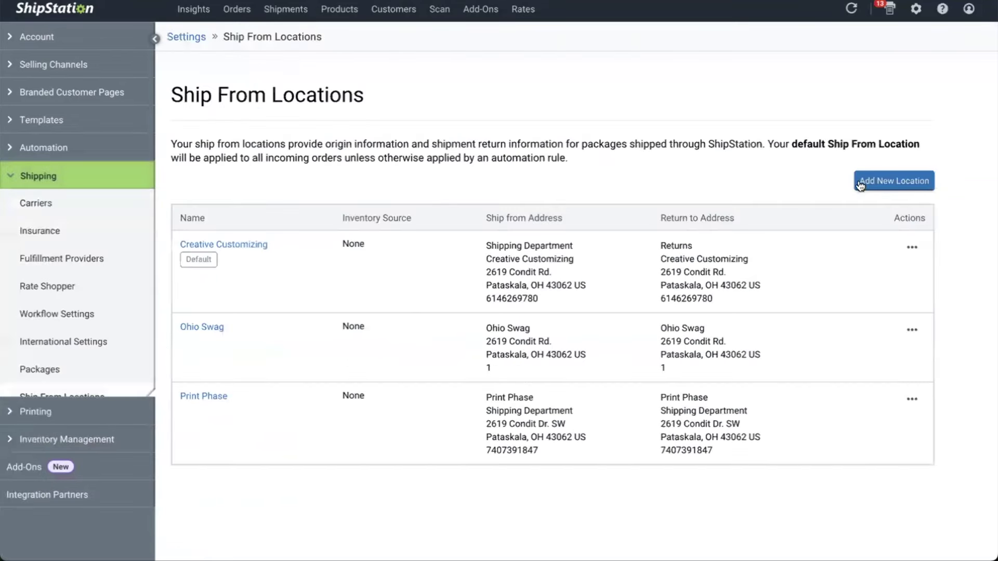
key(alt+Left)
key(alt+Left)
key(alt+Left)
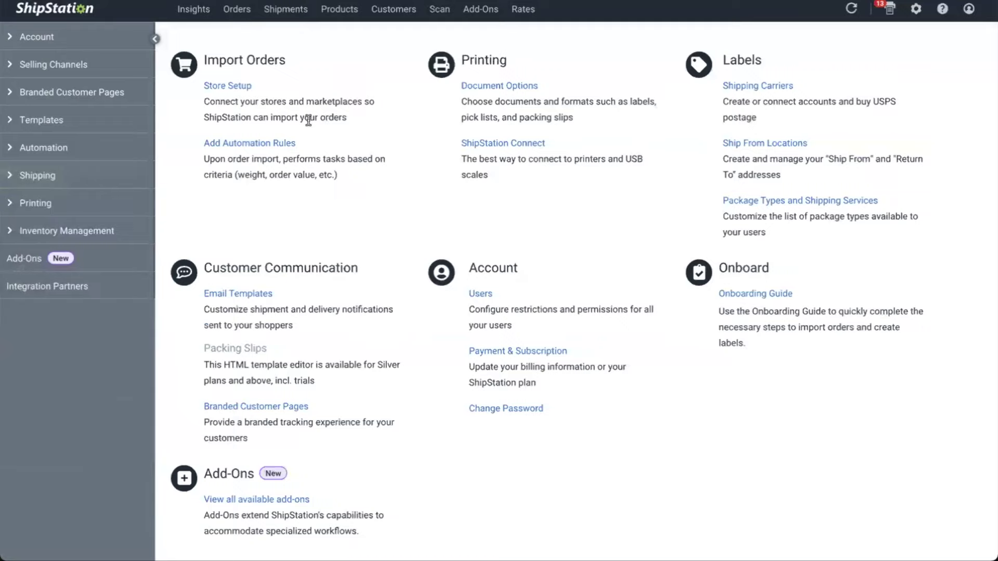
- Open on-hold shipment 1 of 835160 and apply the USPS Priority Mail 9×12×3 no-confirmation preset
key(alt+Left)
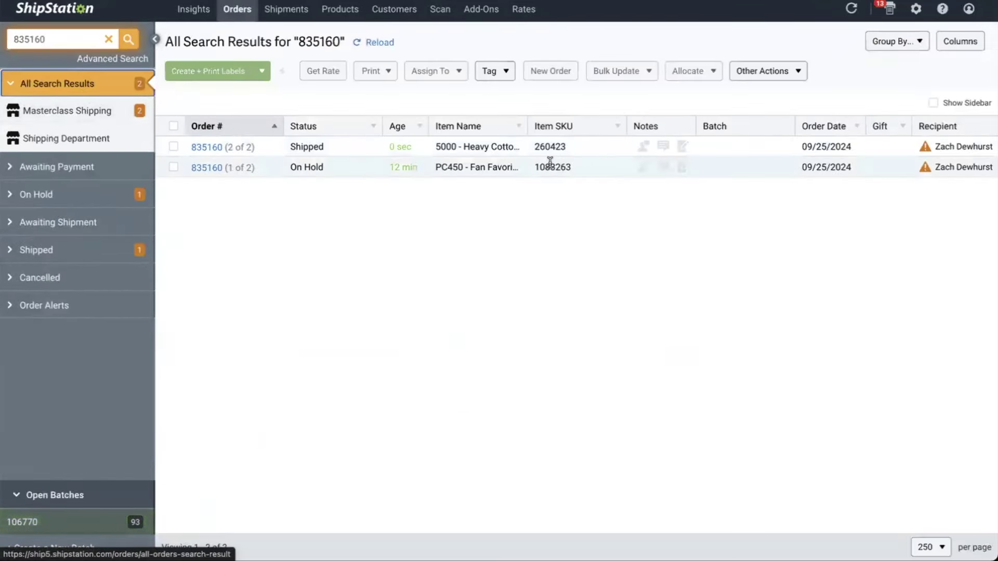
click(596, 167)
click(309, 167)
double_click(361, 171)
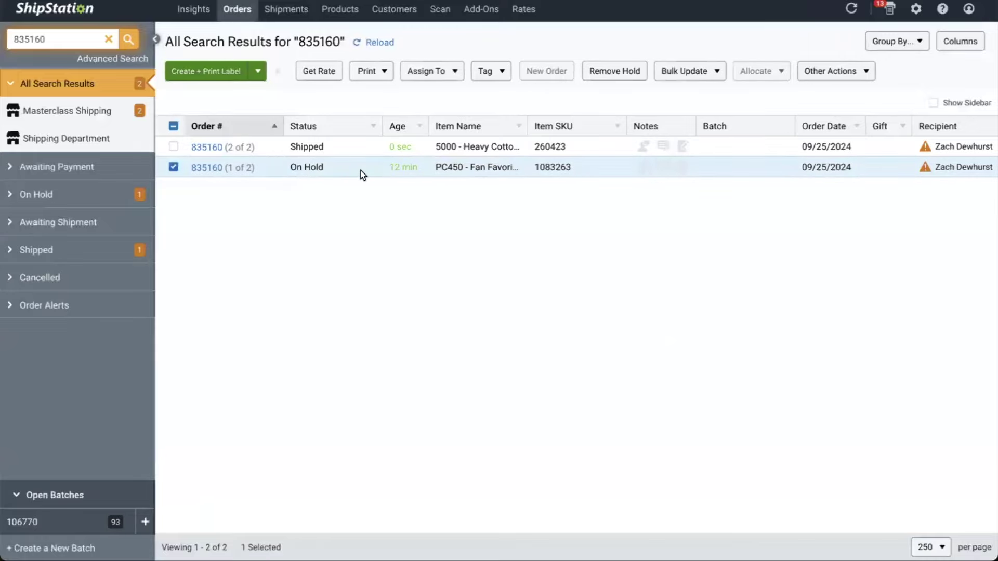
click(939, 142)
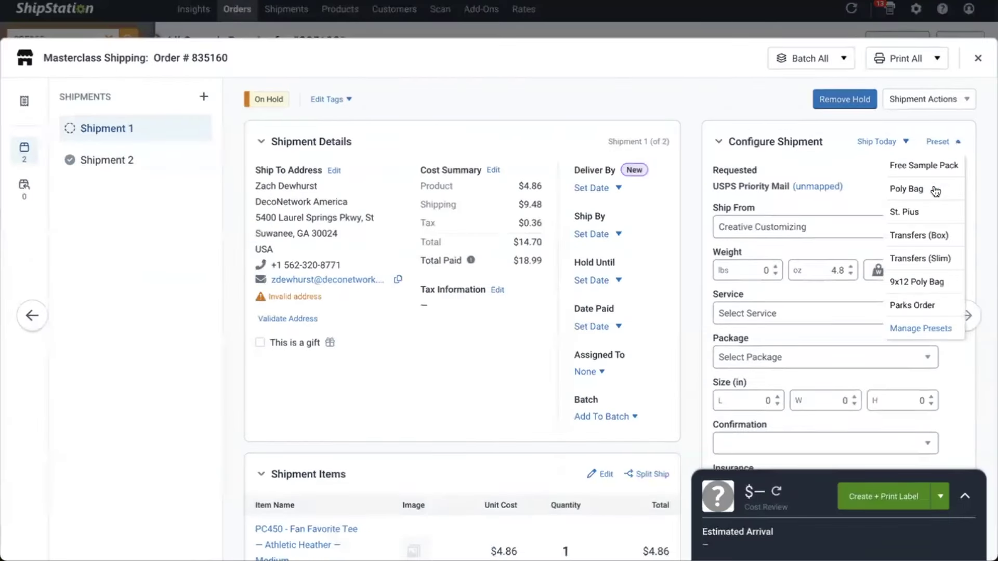
click(925, 285)
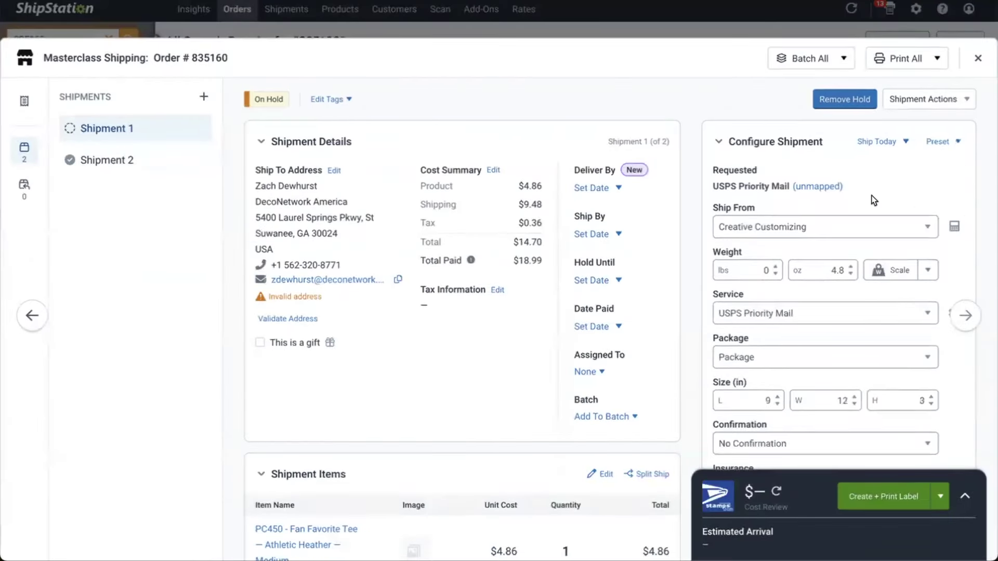
- Set shipment 1's ship-from location to Print Phase and close the order
click(772, 228)
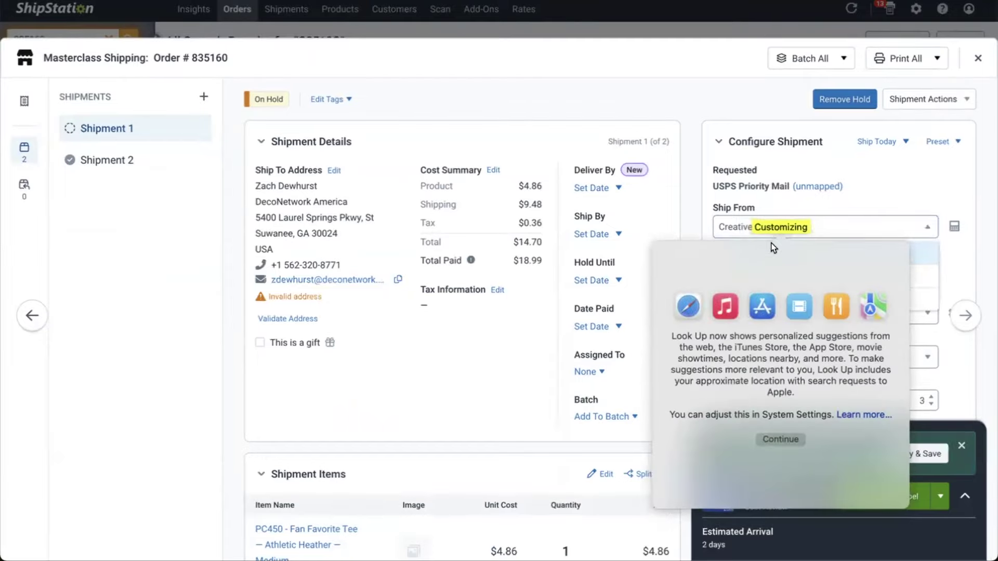
click(822, 196)
click(832, 226)
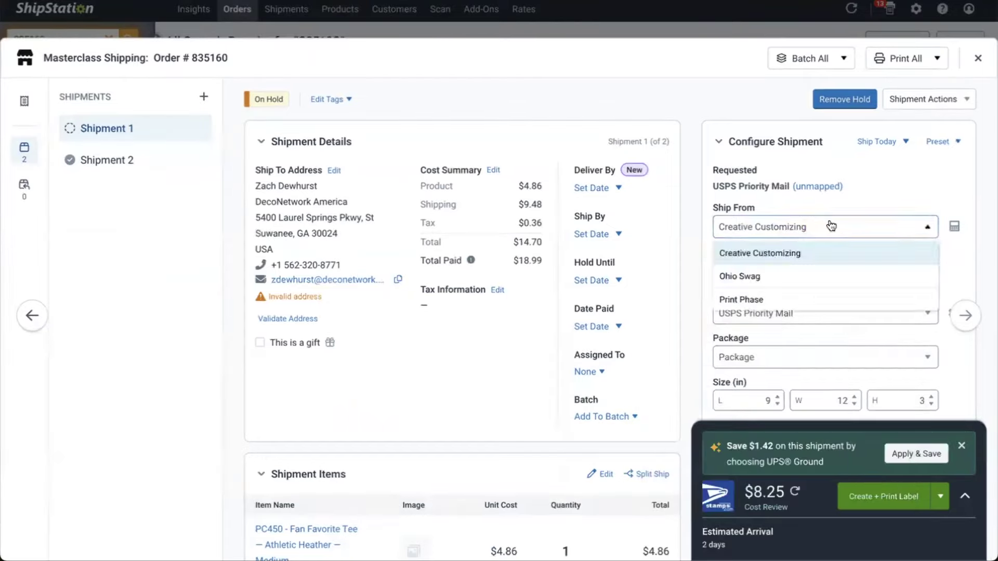
click(756, 299)
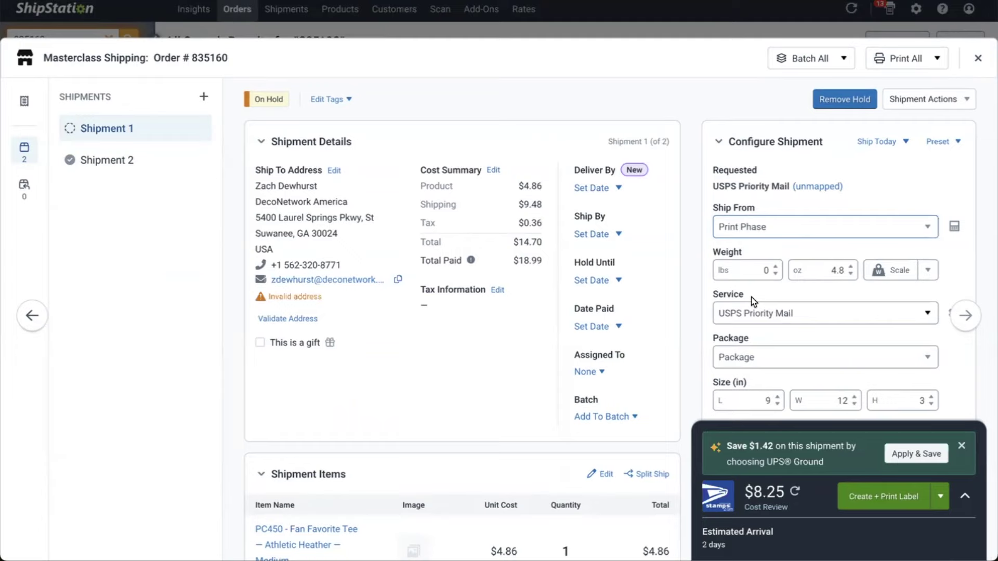
click(978, 58)
- Select the 835160 search term and clear the row selection in the results
drag(54, 39, 8, 39)
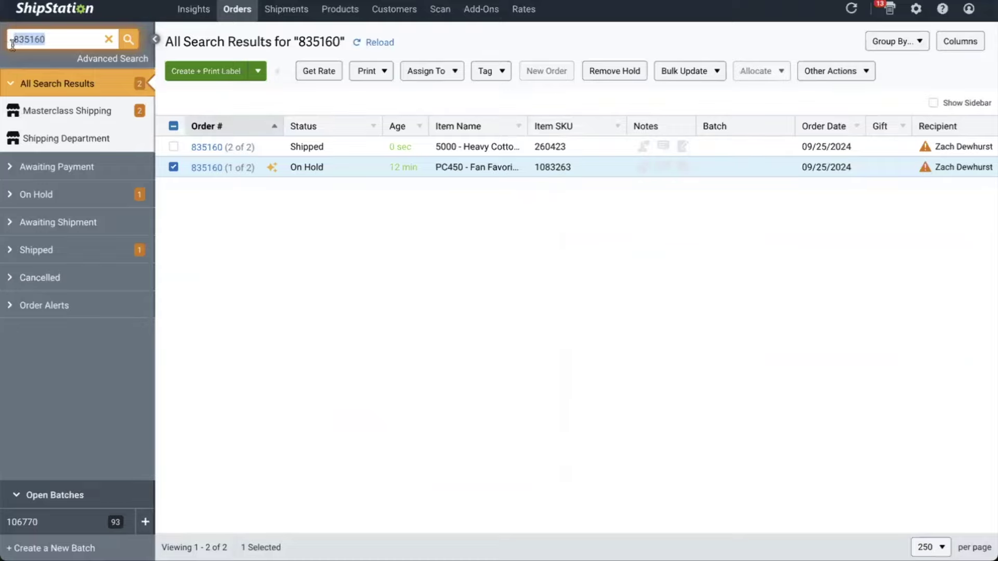
click(174, 127)
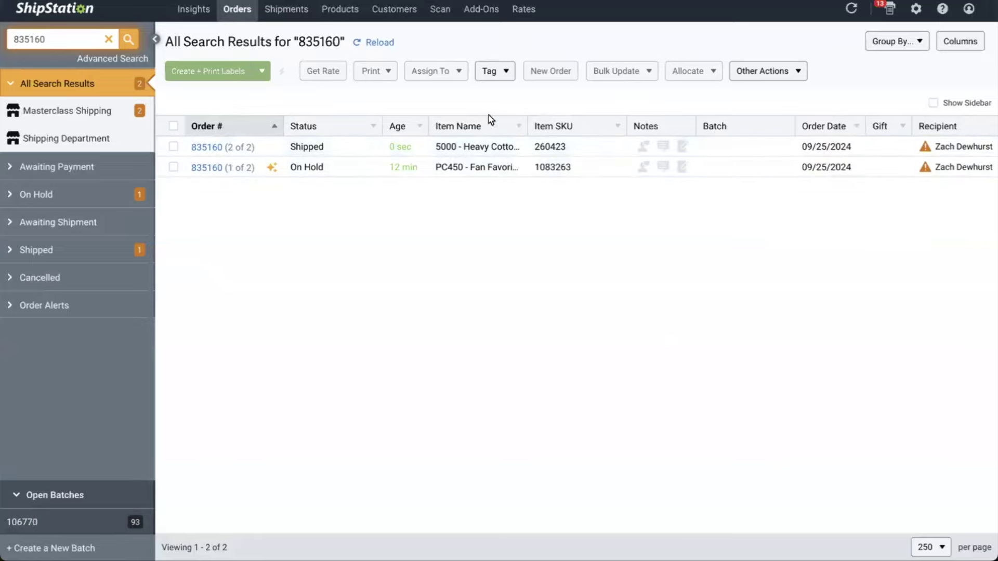
- Browse the order grid's column manager and close it without changing columns
click(962, 44)
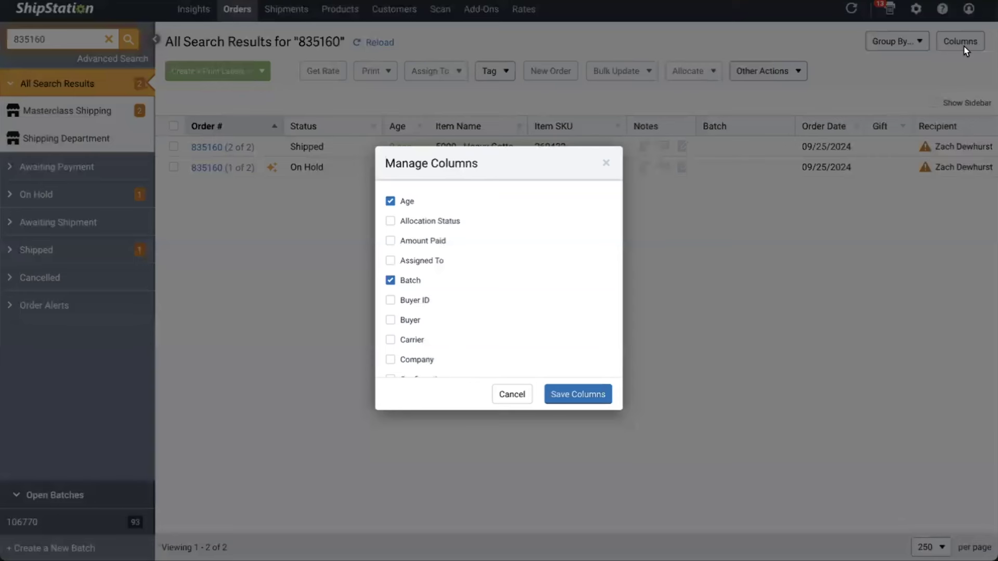
scroll(401, 285, down, 4)
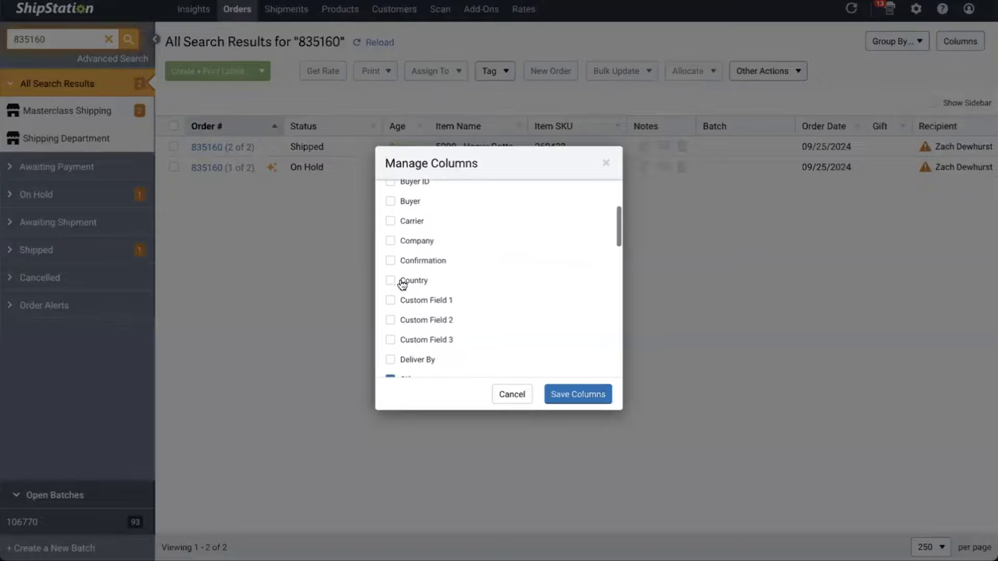
scroll(400, 292, down, 2)
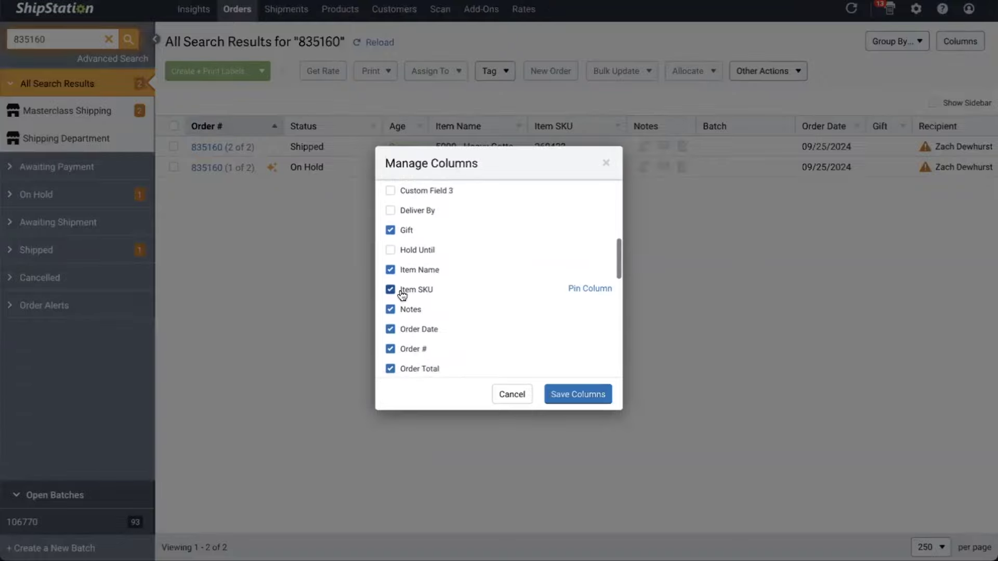
scroll(401, 293, down, 2)
scroll(401, 294, down, 3)
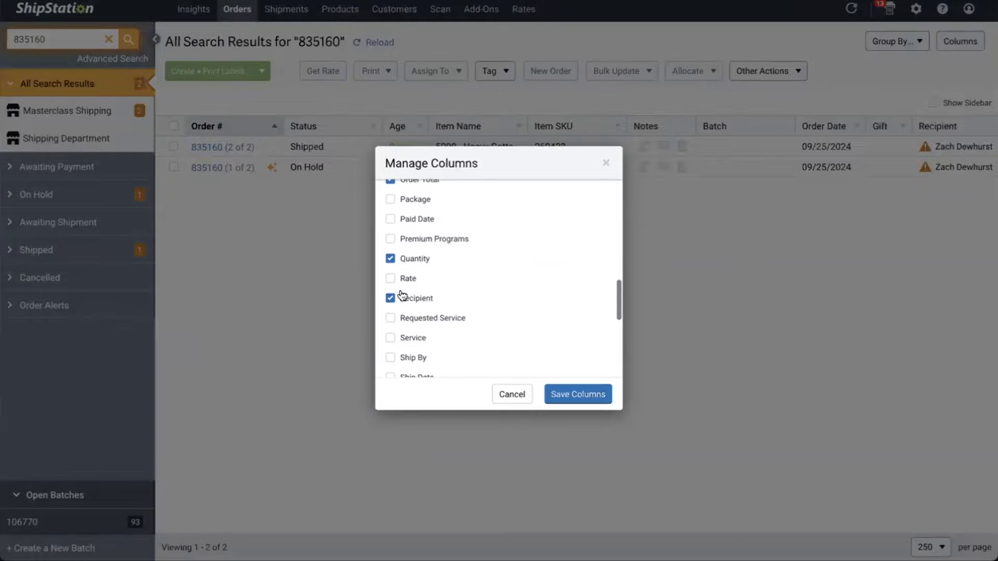
scroll(402, 296, down, 2)
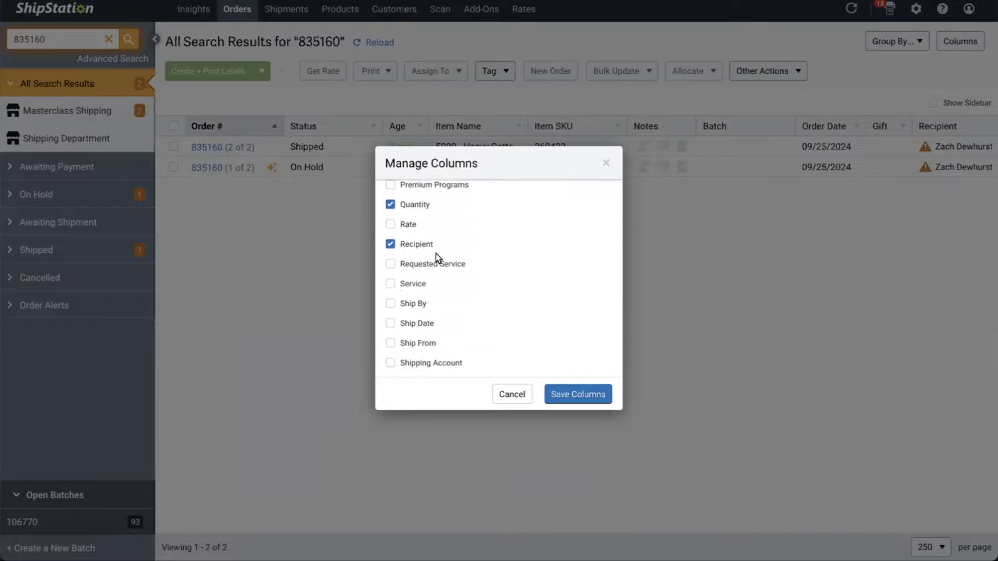
scroll(430, 312, down, 4)
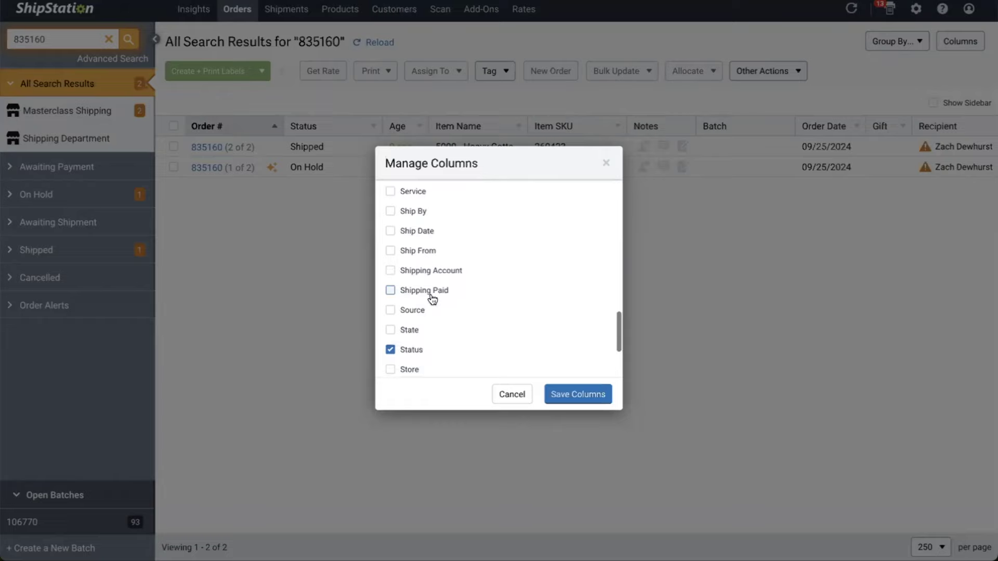
click(512, 395)
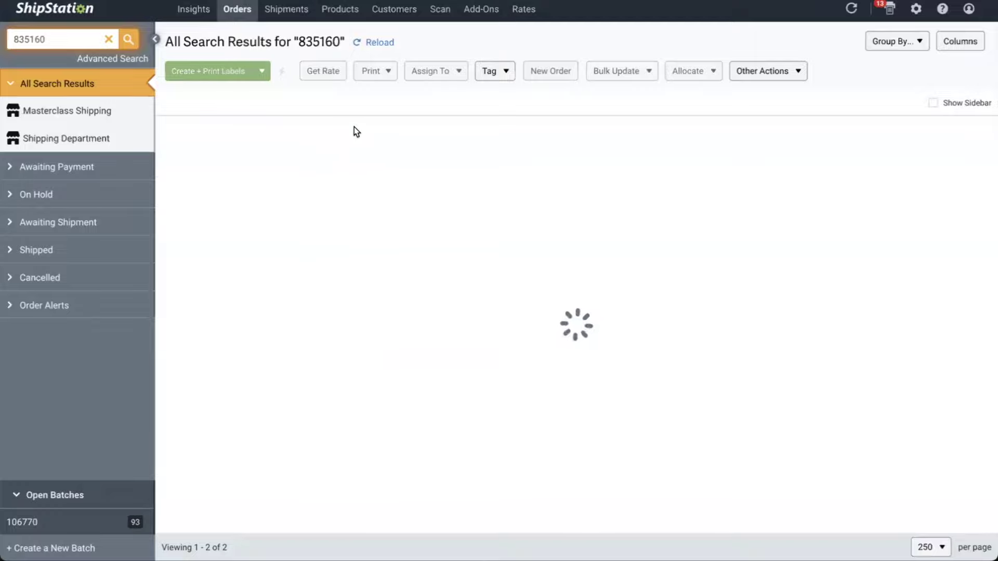
- Sort the 835160 search results by Item Name
scroll(838, 116, right, 2)
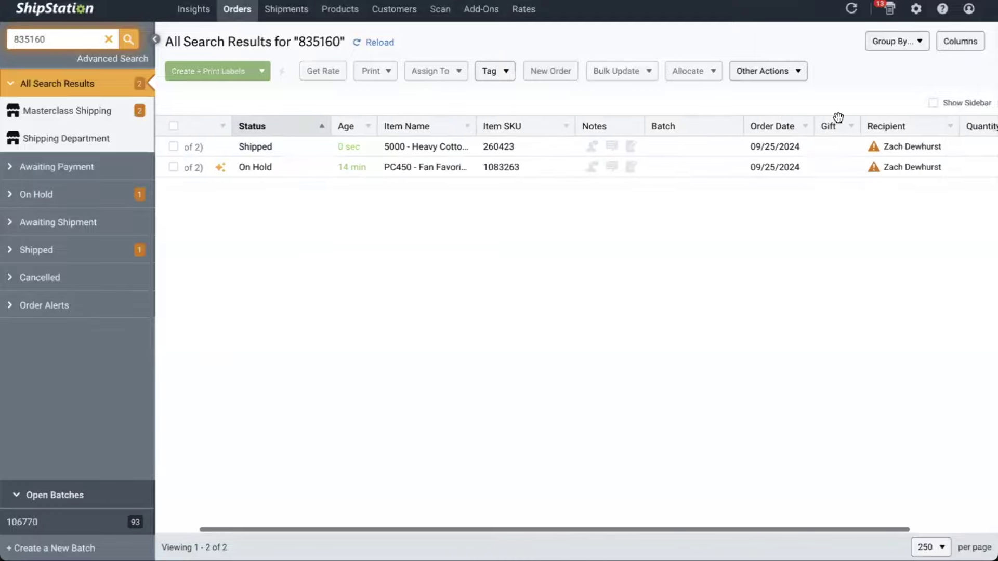
scroll(774, 141, right, 4)
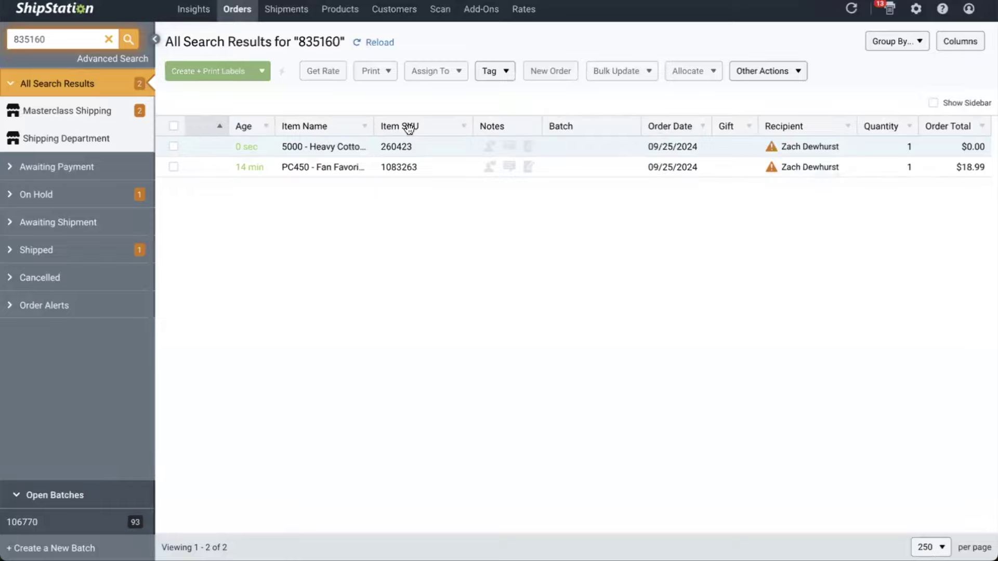
scroll(442, 127, left, 6)
click(476, 131)
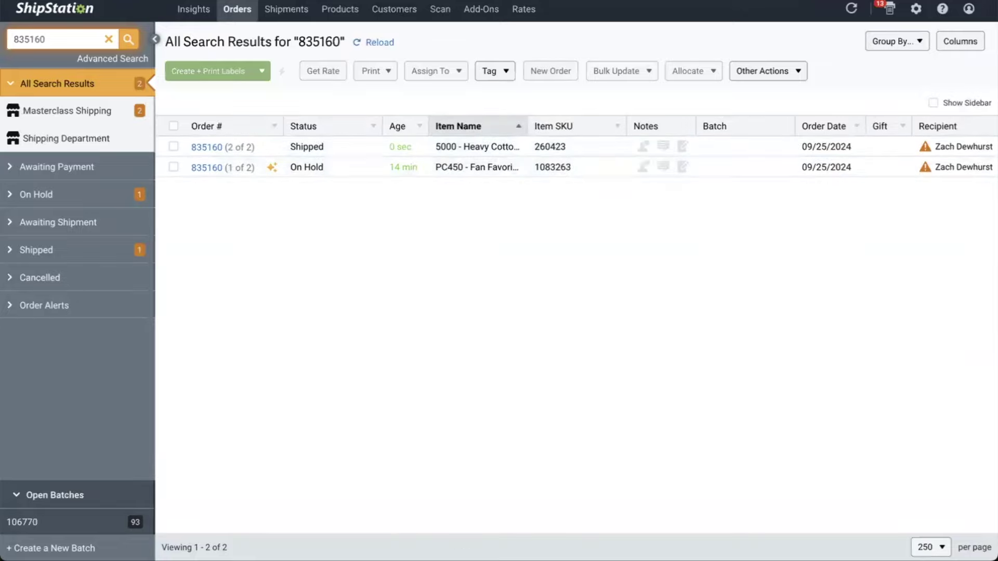
- Leave only the on-hold order selected, then view the 35 recently shipped shipments
click(173, 126)
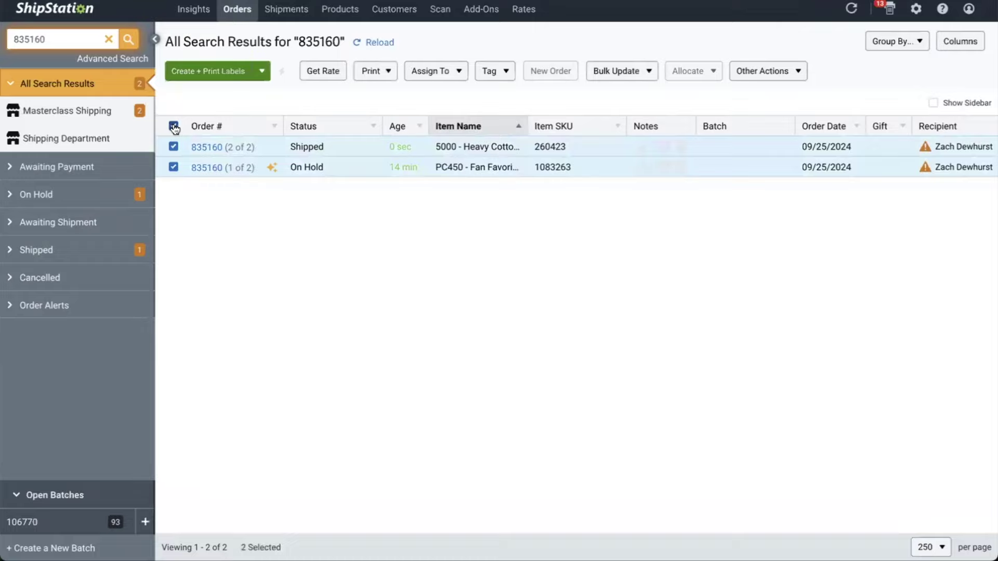
click(173, 146)
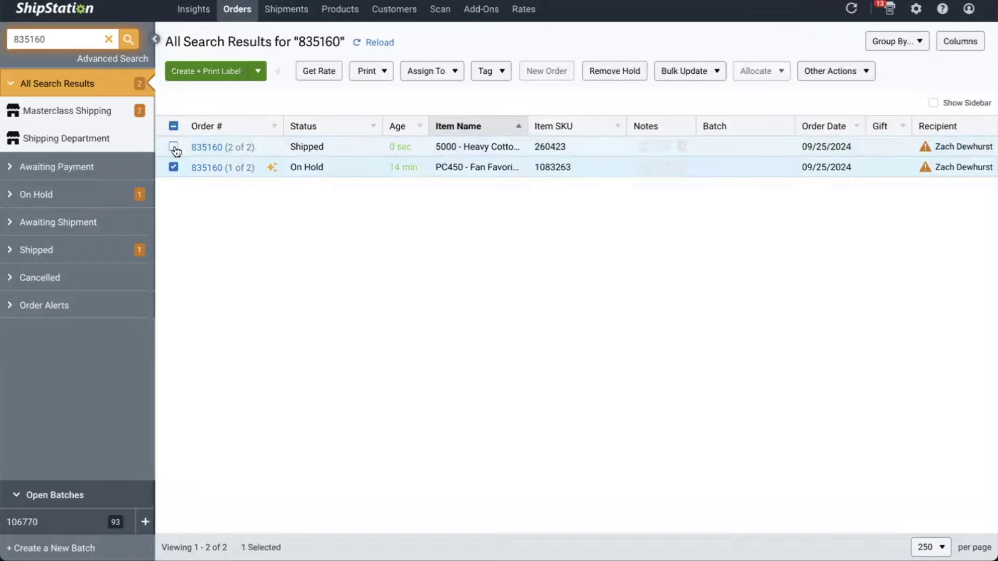
click(173, 146)
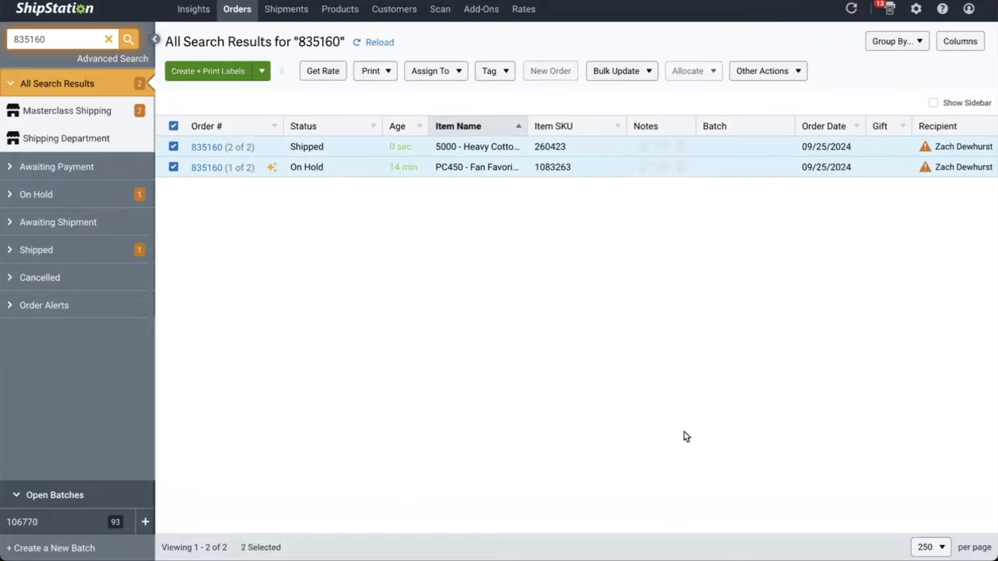
click(173, 146)
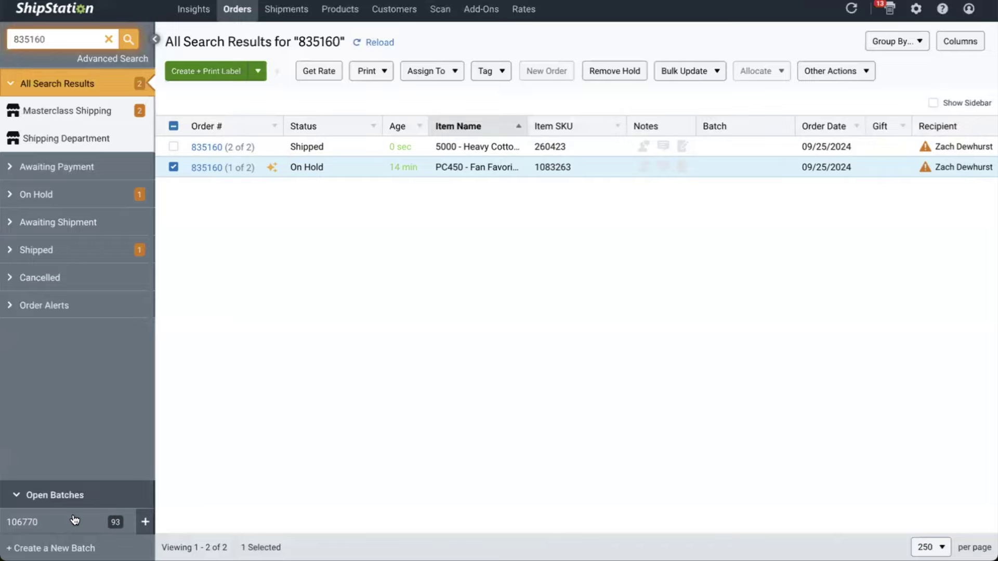
click(279, 16)
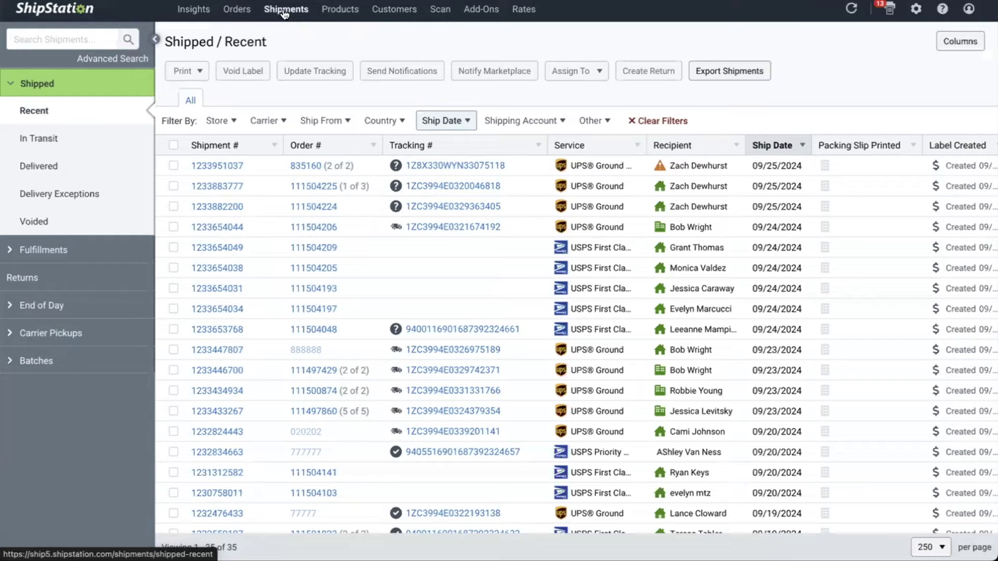
- Open the Insights Overview showing 156 new orders for 08/26–09/25/2024
click(80, 330)
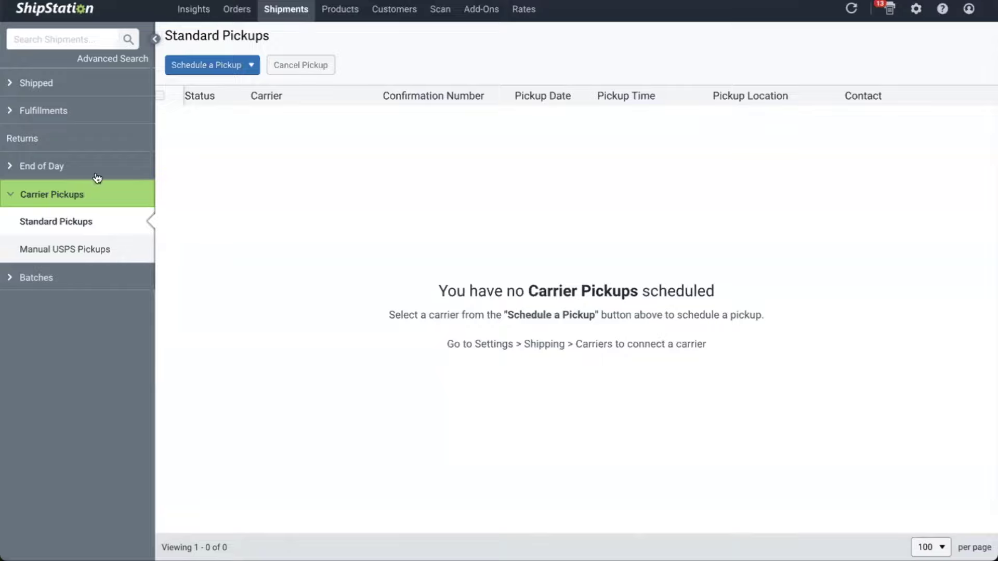
click(225, 10)
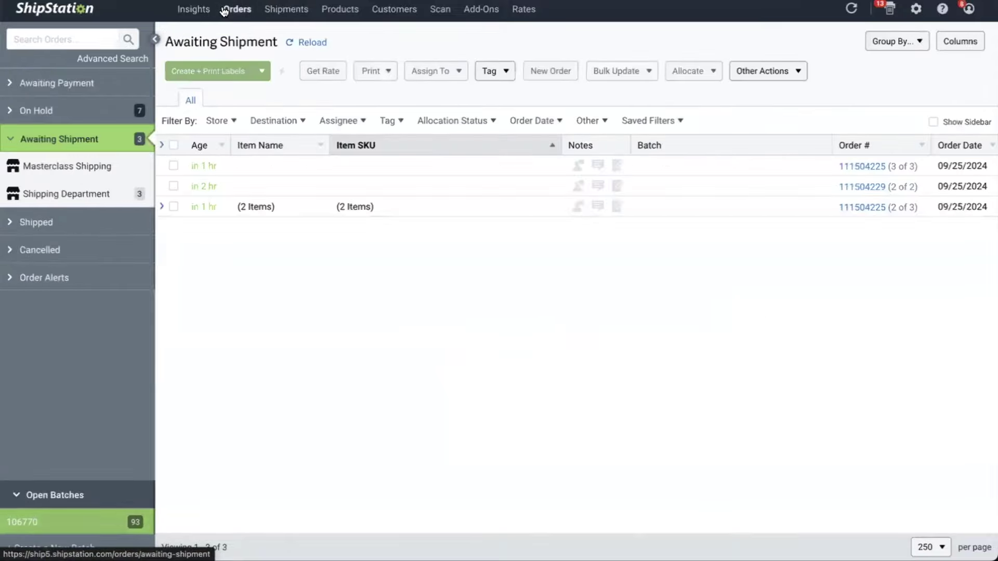
click(200, 8)
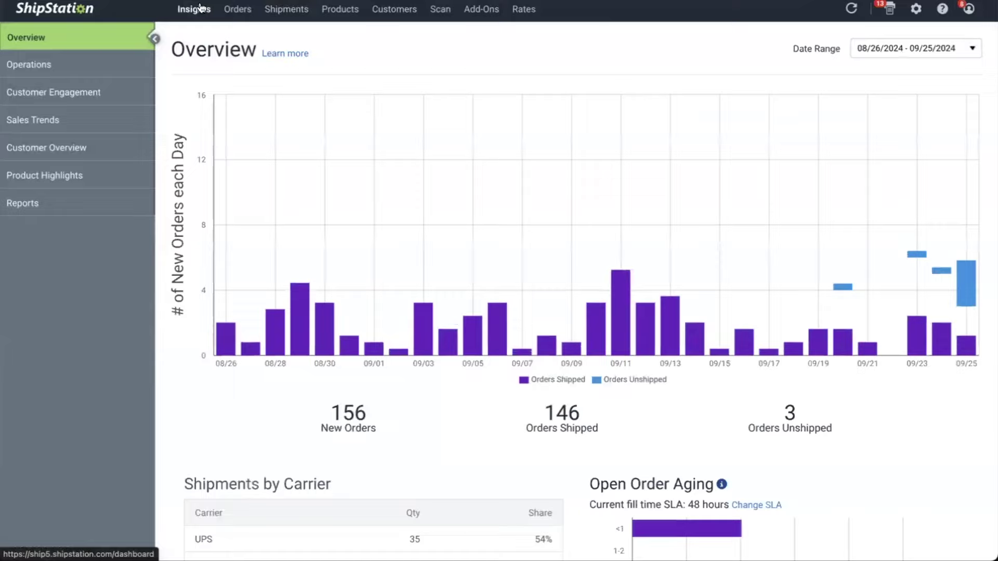
- Open the Shipping Cost report from the Insights Reports list
click(53, 203)
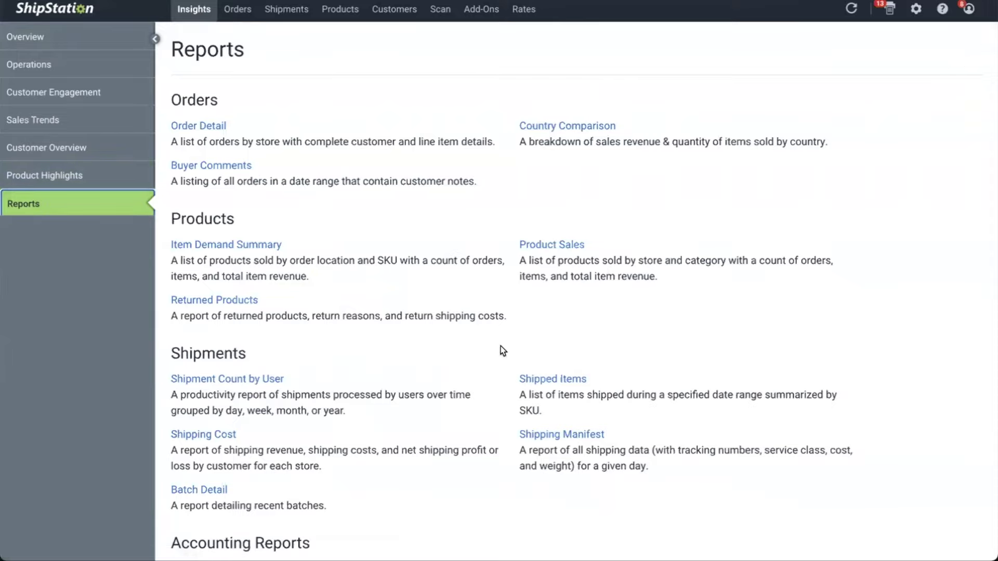
click(204, 435)
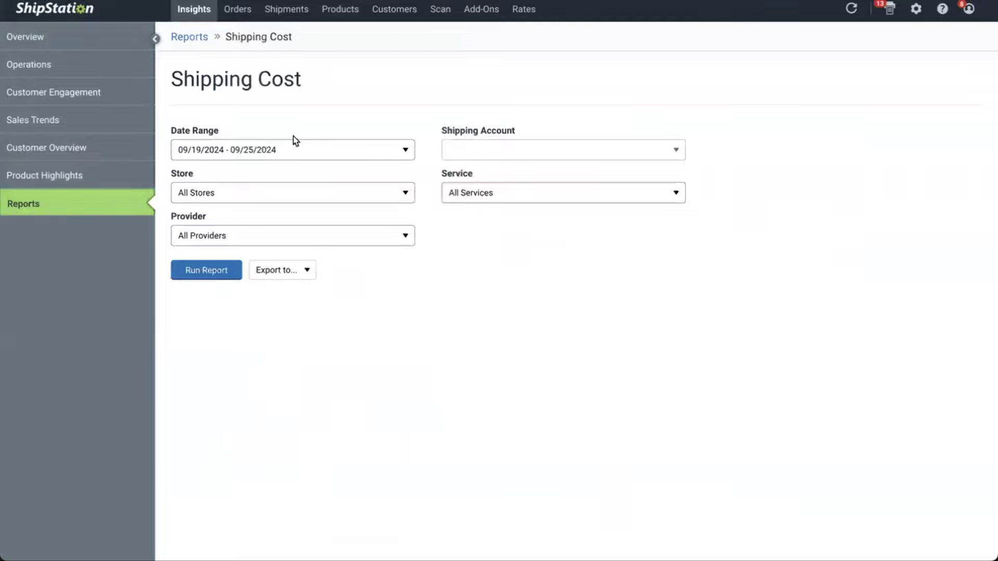
- Set the report date range to Last Month and the provider to Stamps.com
click(292, 149)
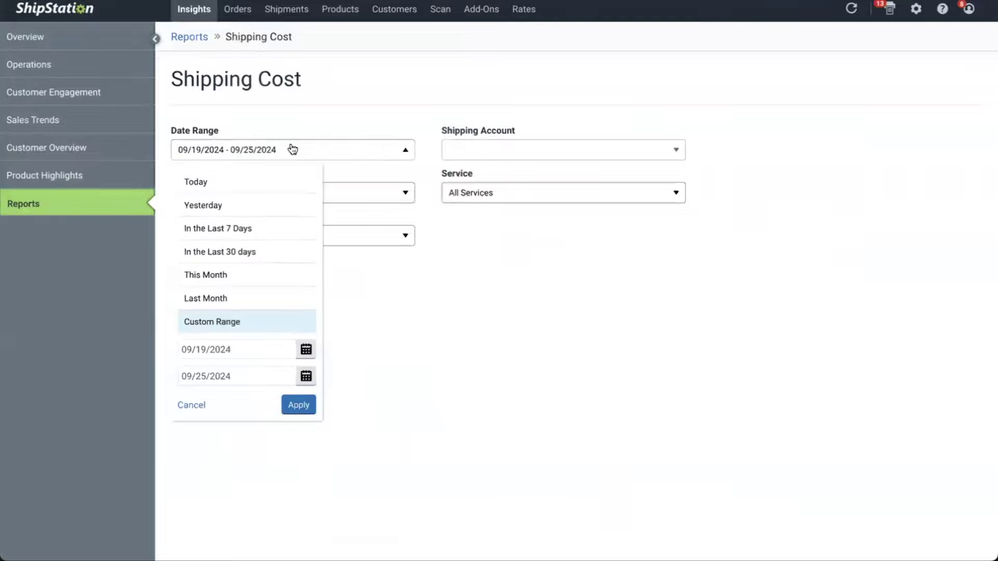
click(230, 297)
click(523, 284)
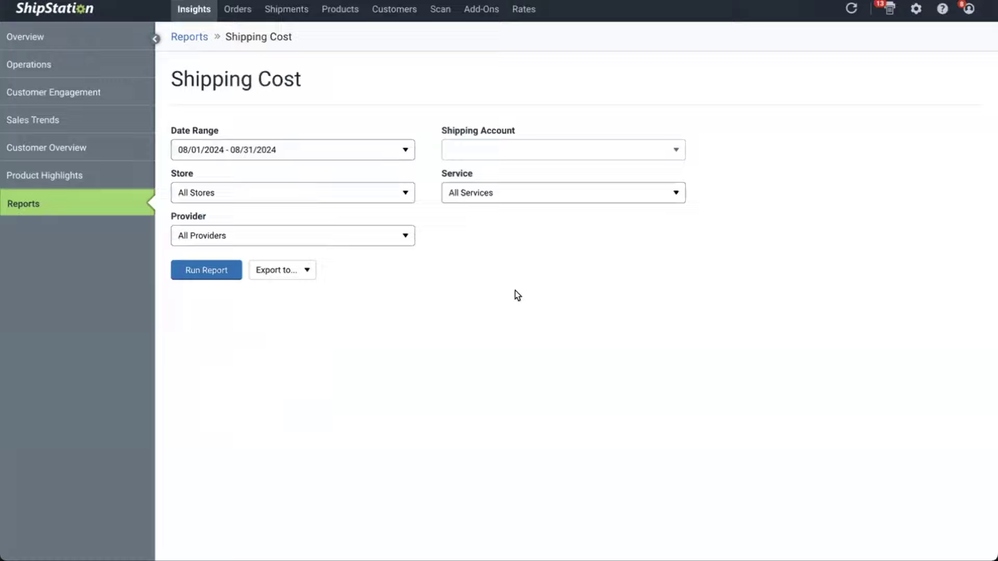
click(495, 199)
click(479, 217)
click(370, 237)
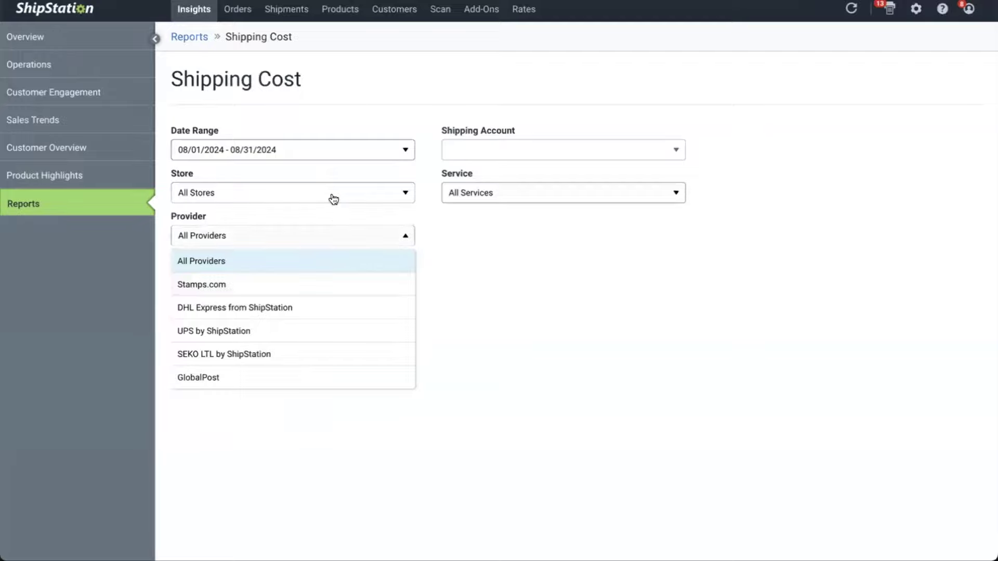
click(357, 289)
- Limit the service to USPS Priority Mail and run the report
click(501, 201)
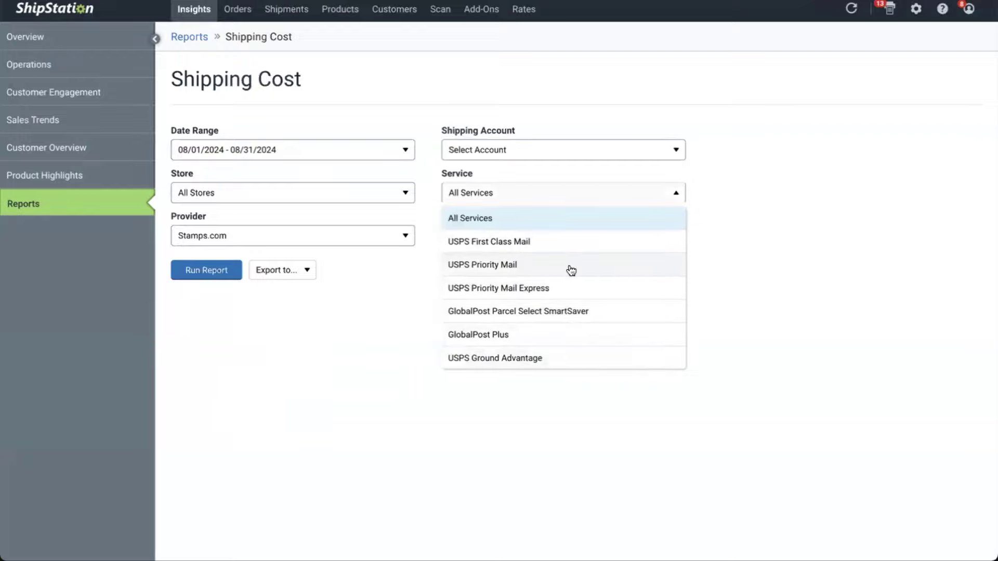
click(567, 170)
click(570, 148)
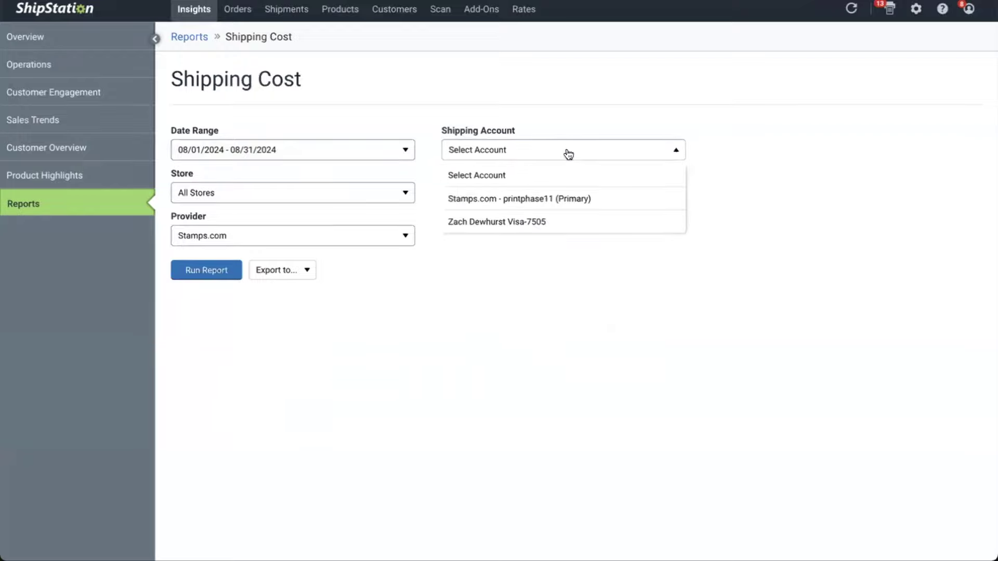
click(568, 153)
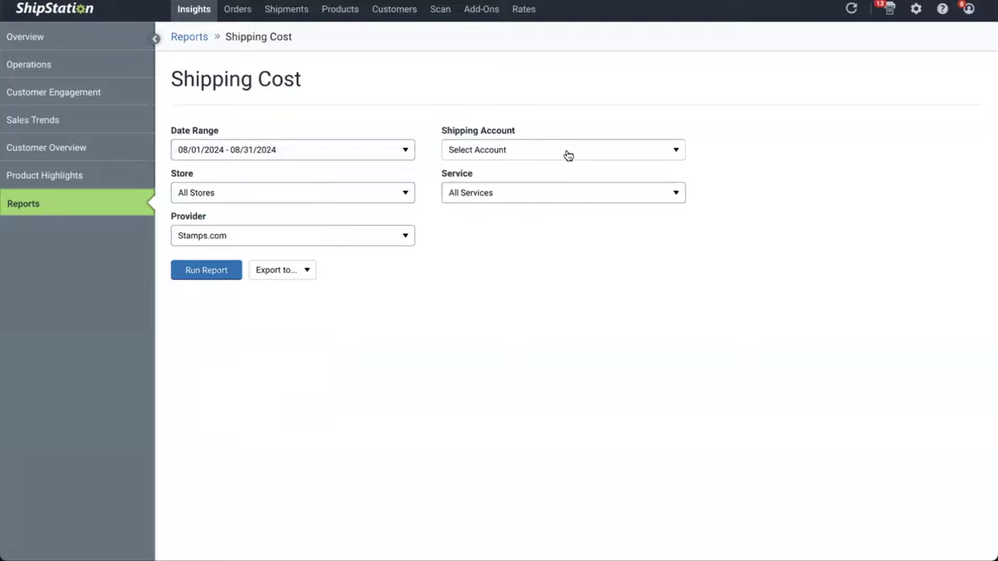
click(539, 198)
click(527, 266)
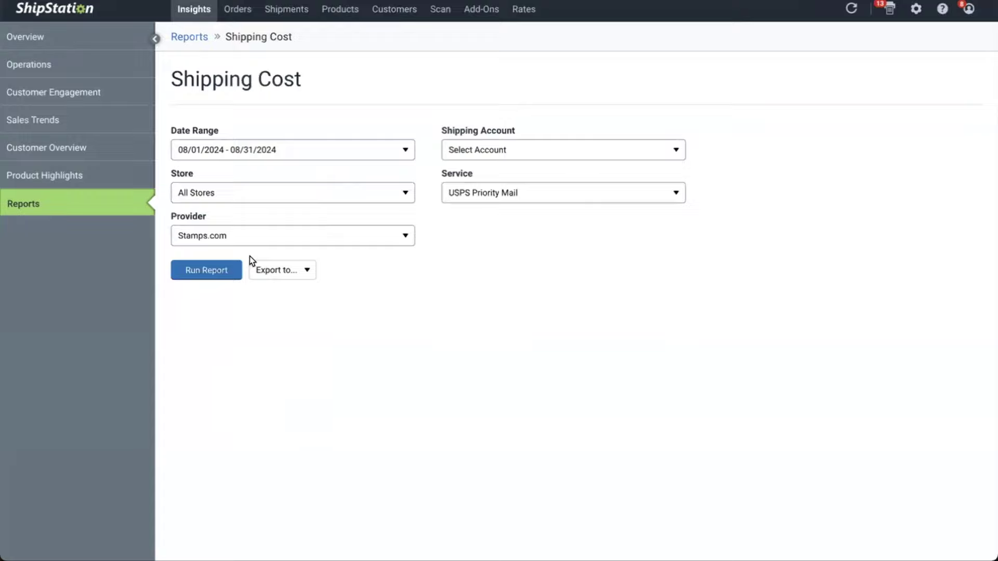
click(225, 269)
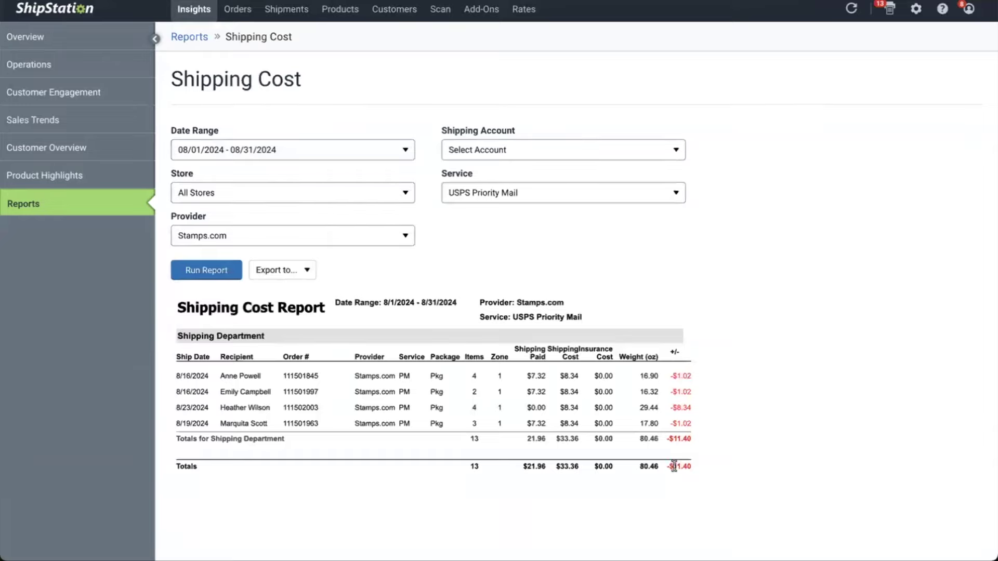
drag(672, 465, 693, 471)
drag(525, 467, 575, 465)
click(670, 467)
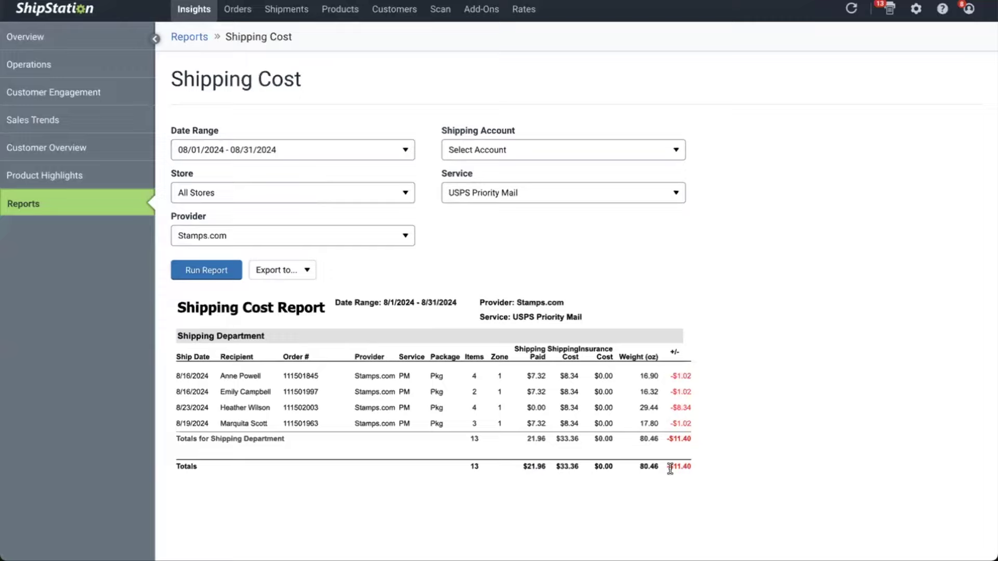